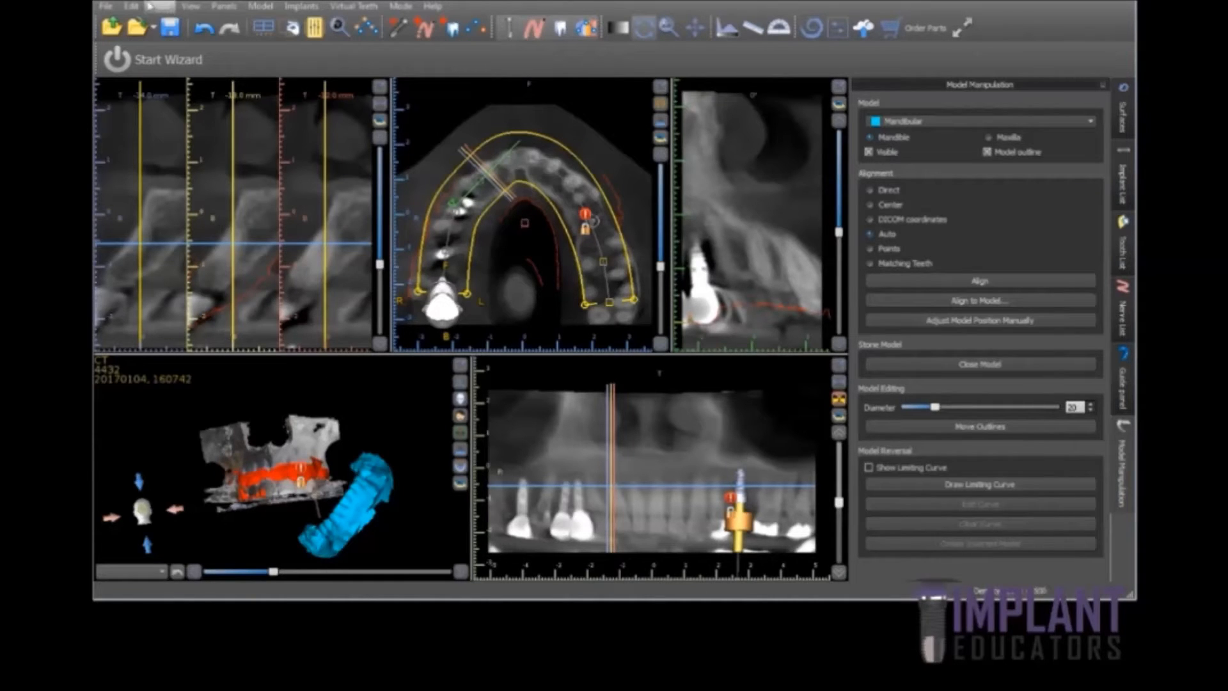
Step: Start an impression scan DICOM import and load the Dicom folder inside CBCT Bite Scan
click(109, 9)
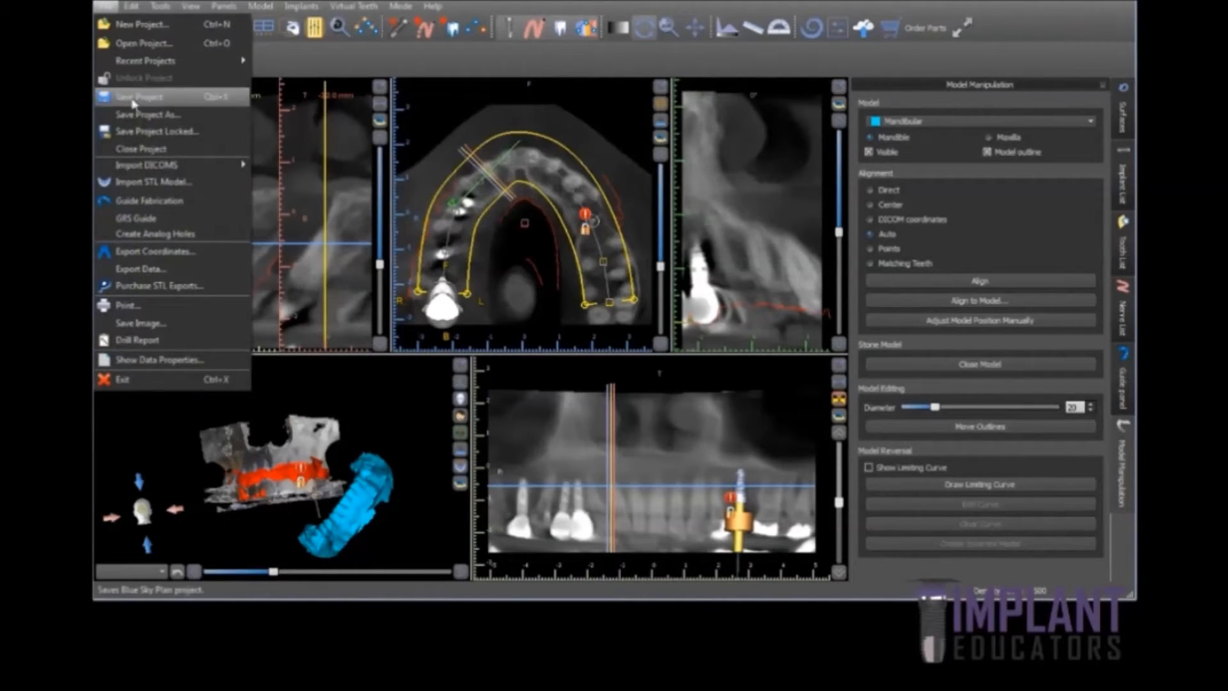
mouse_move(160, 168)
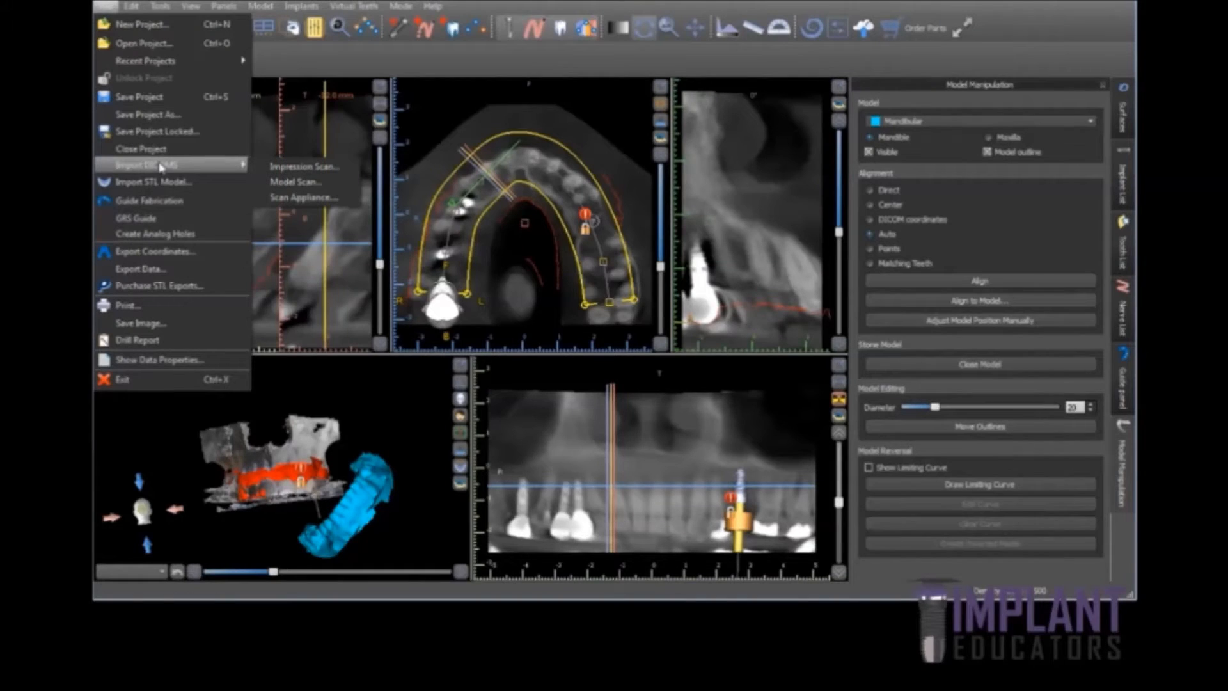
click(295, 167)
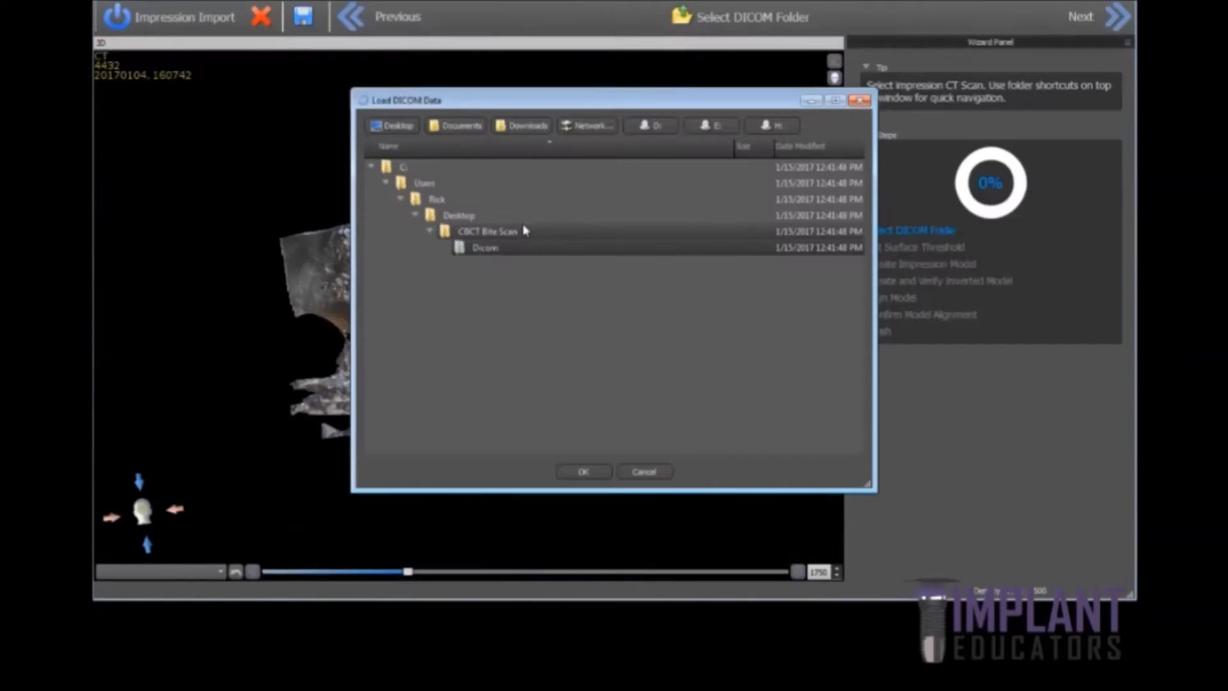
click(598, 472)
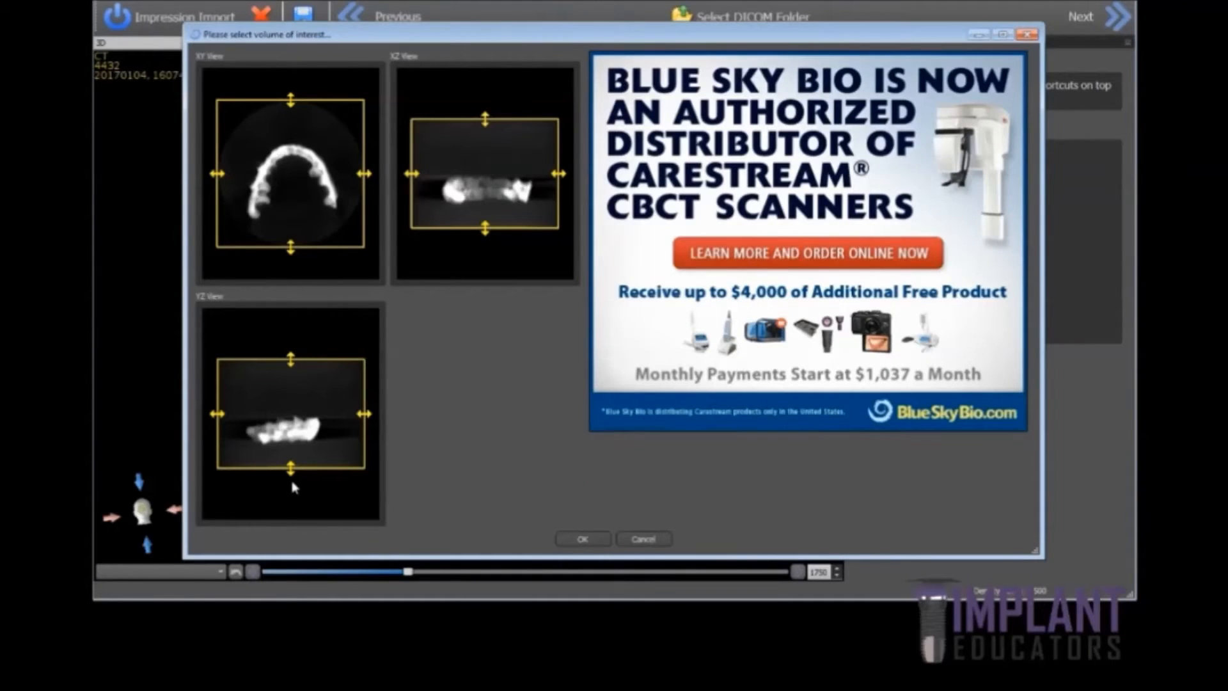
Step: Crop the volume of interest tightly around the bite scan in the XY, XZ and YZ views and accept it
drag(291, 475, 292, 450)
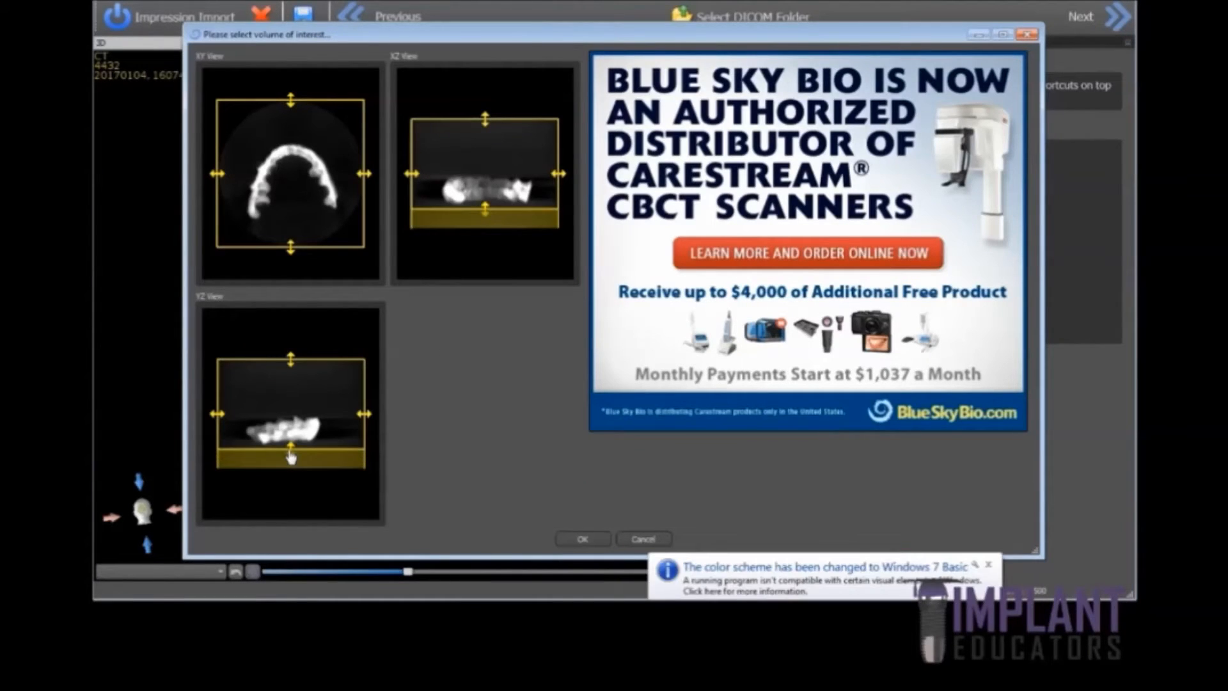
drag(214, 417, 240, 416)
drag(362, 416, 326, 414)
drag(291, 362, 291, 401)
drag(218, 173, 243, 174)
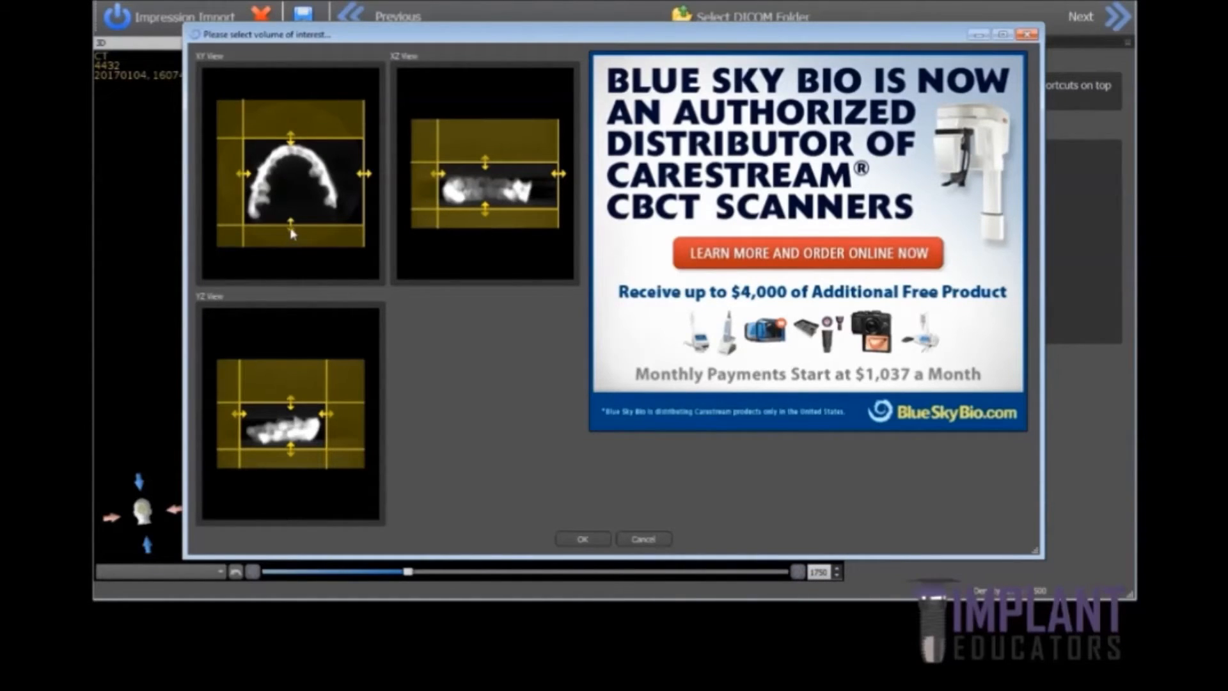
drag(365, 174, 340, 174)
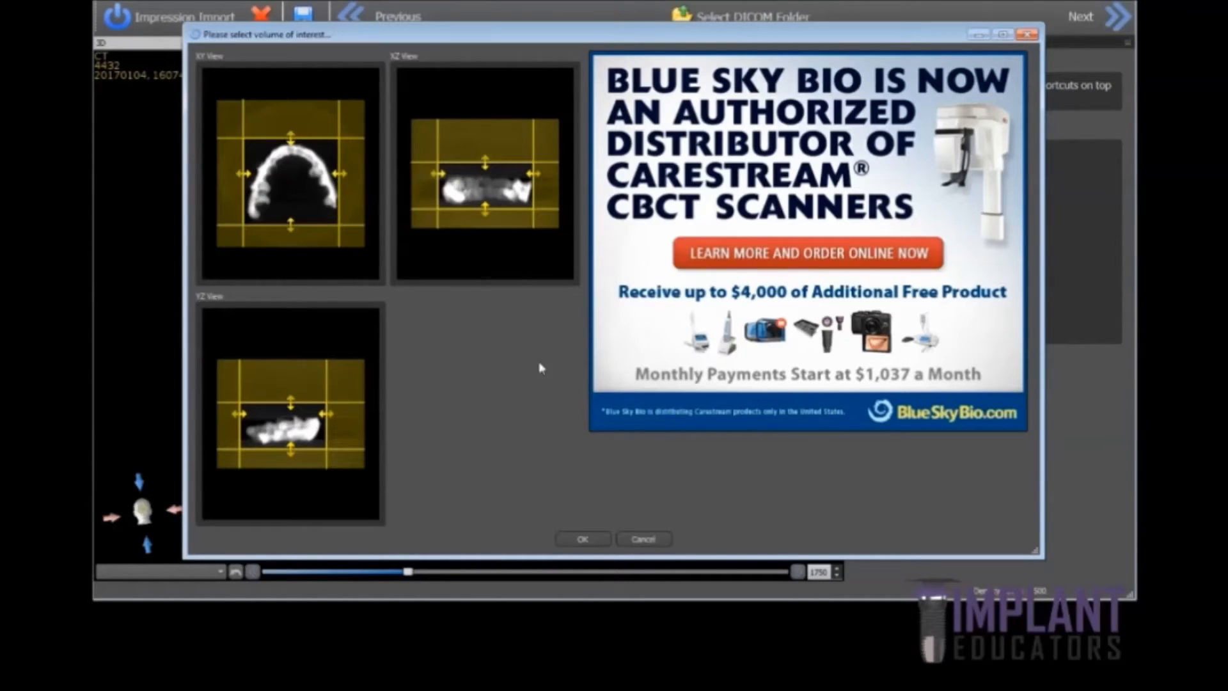
click(591, 541)
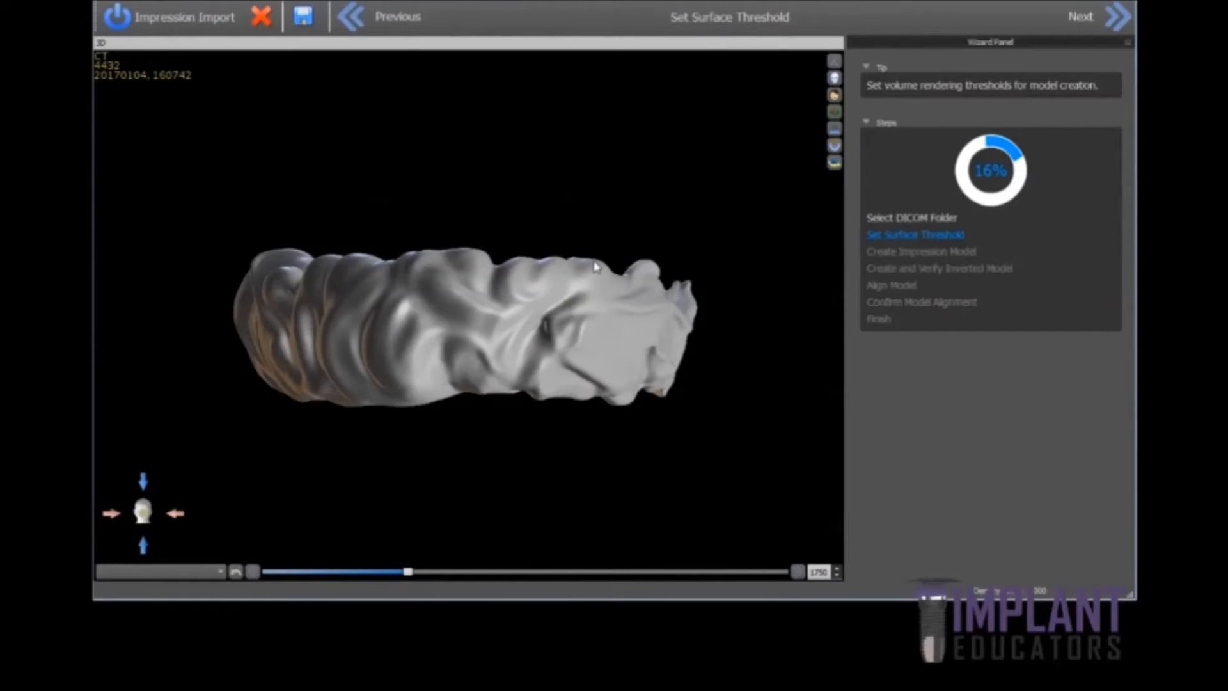
Step: Inspect the rendered bite scan from several angles, accept the current surface threshold and generate the impression model
drag(592, 242, 278, 363)
drag(484, 478, 349, 406)
drag(588, 301, 626, 349)
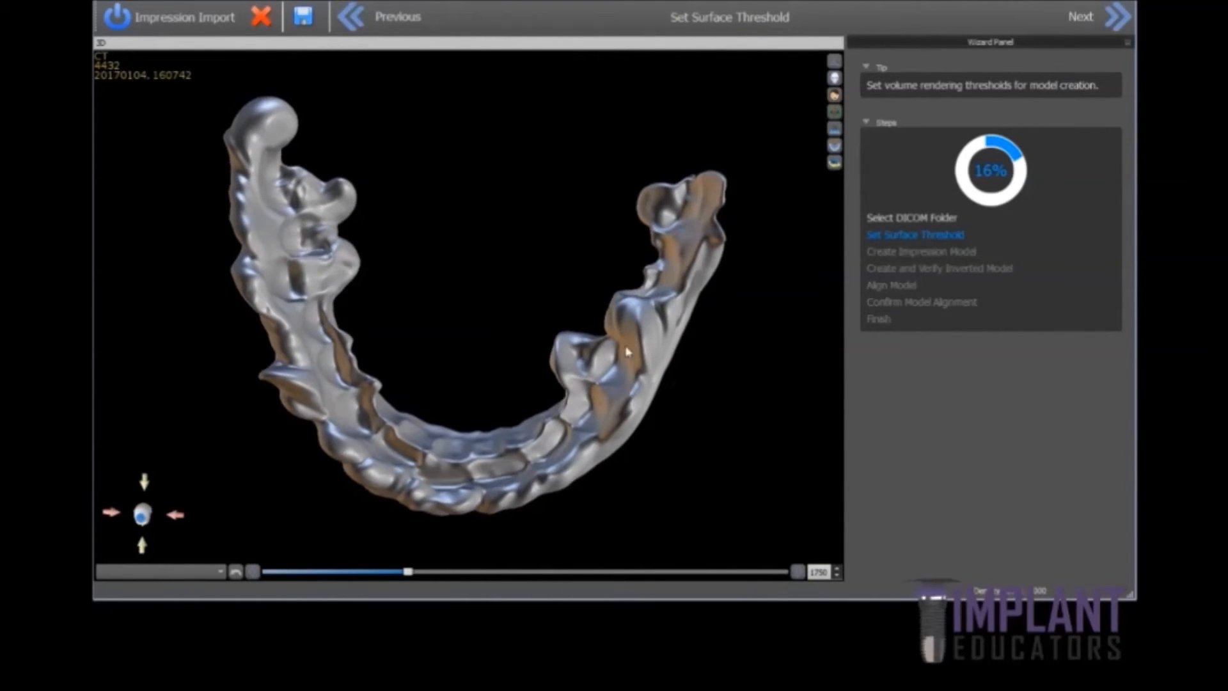
drag(362, 483, 411, 433)
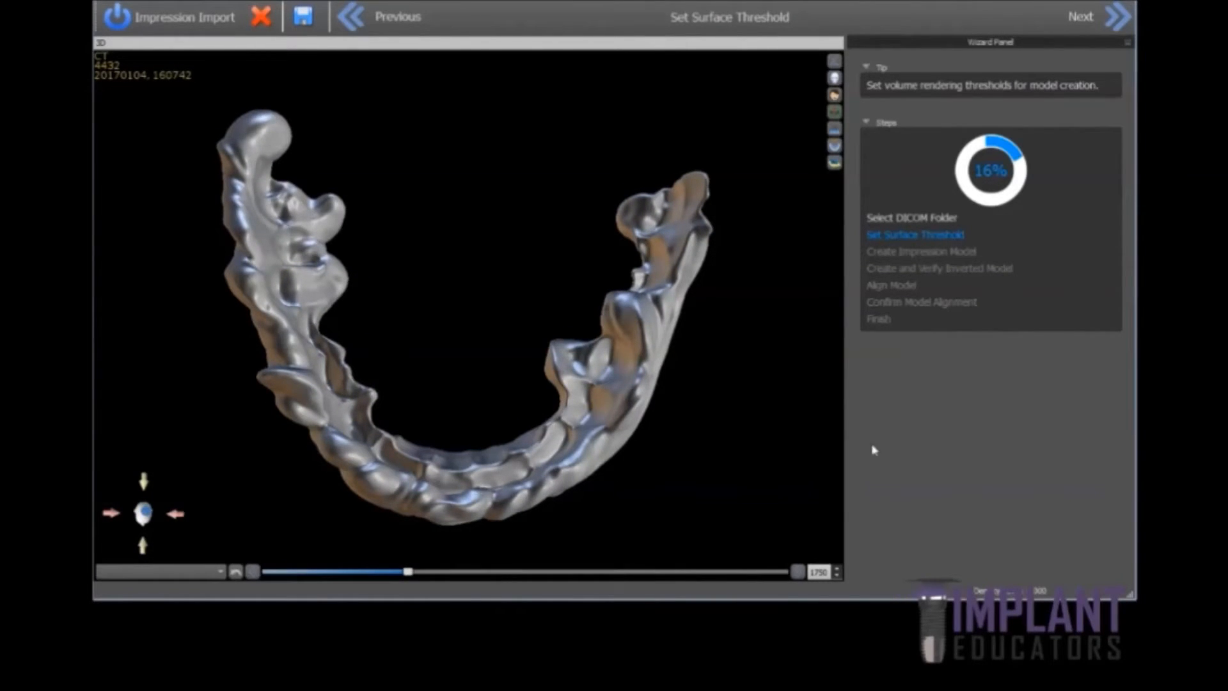
click(1087, 17)
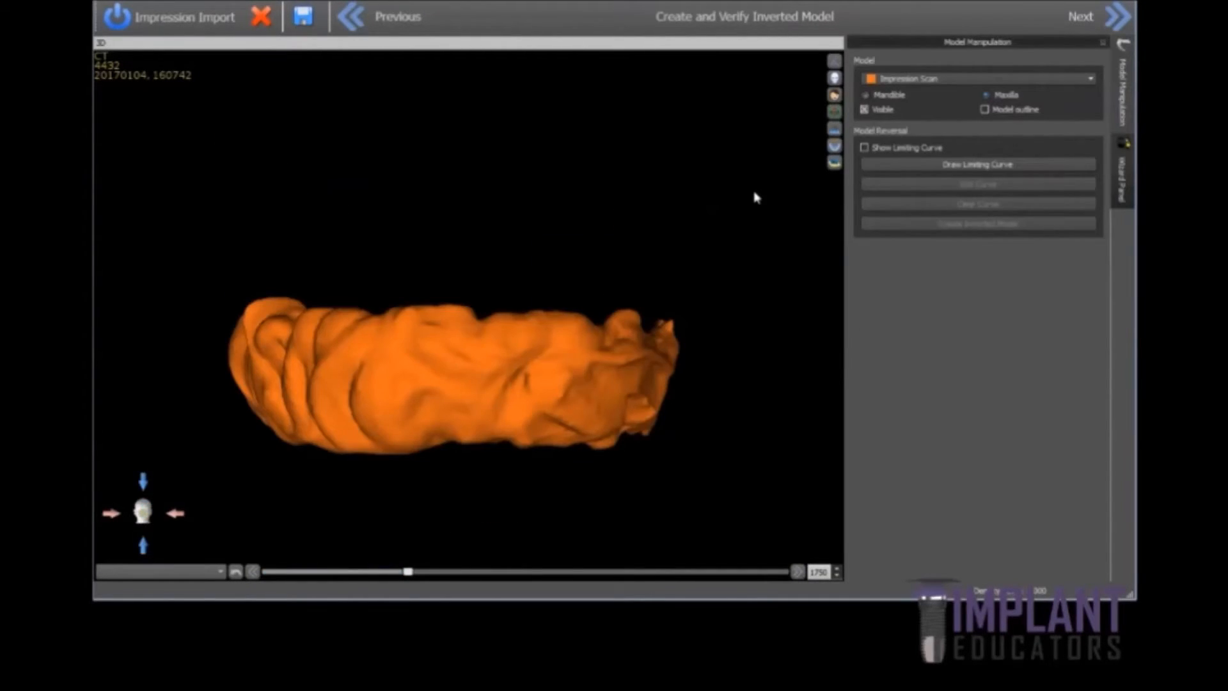
Step: Exit the impression import wizard and select the visible orange Impression Scan among the STL surfaces
click(261, 16)
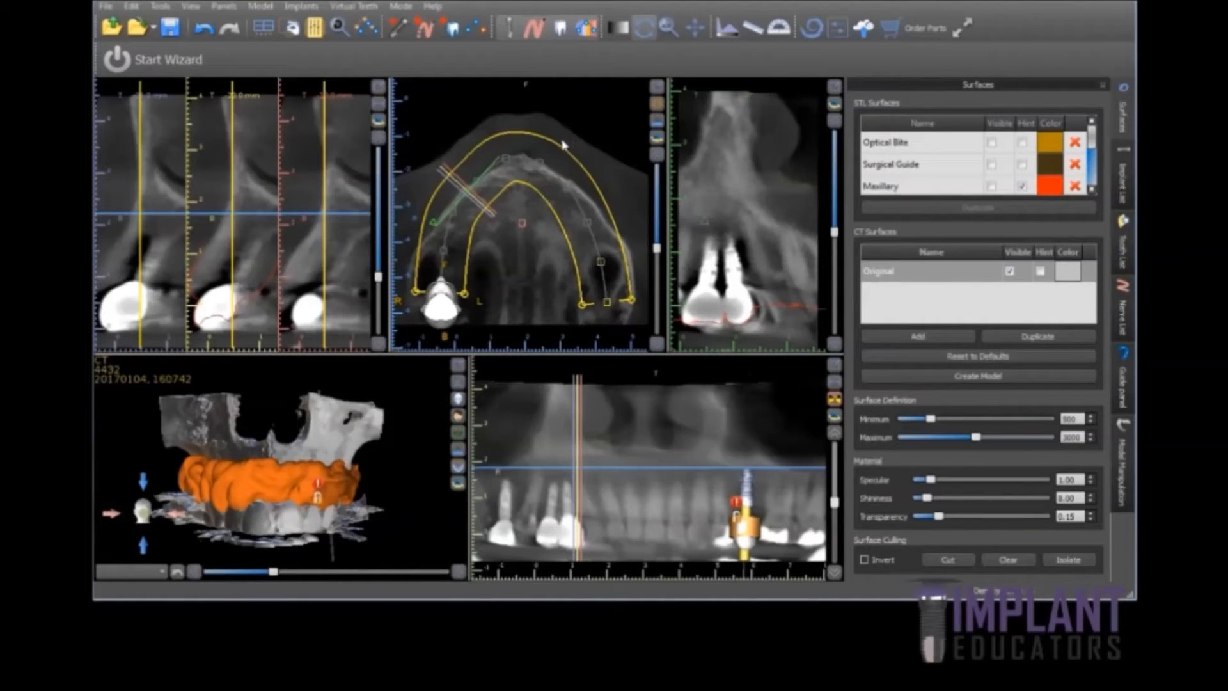
click(1092, 172)
drag(1092, 173, 1090, 209)
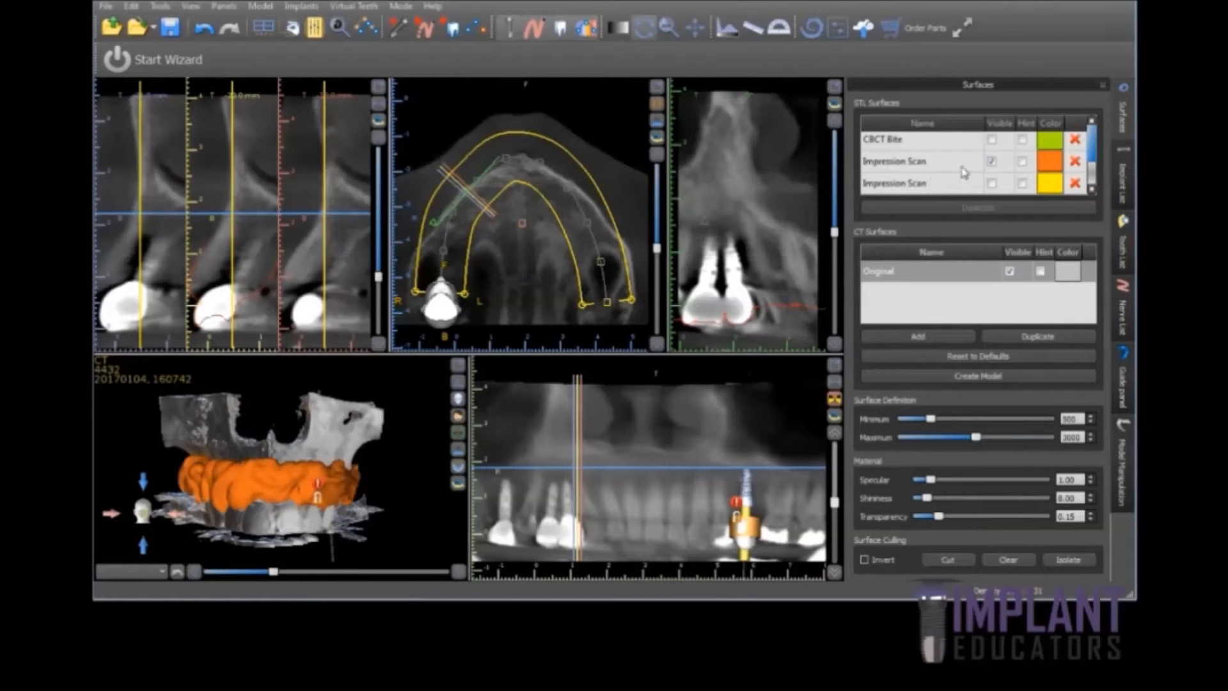
click(956, 163)
Step: Set up a data export of only the checked Impression Scan, excluding the Original CT surface, the virtual tooth and all implant components
click(106, 6)
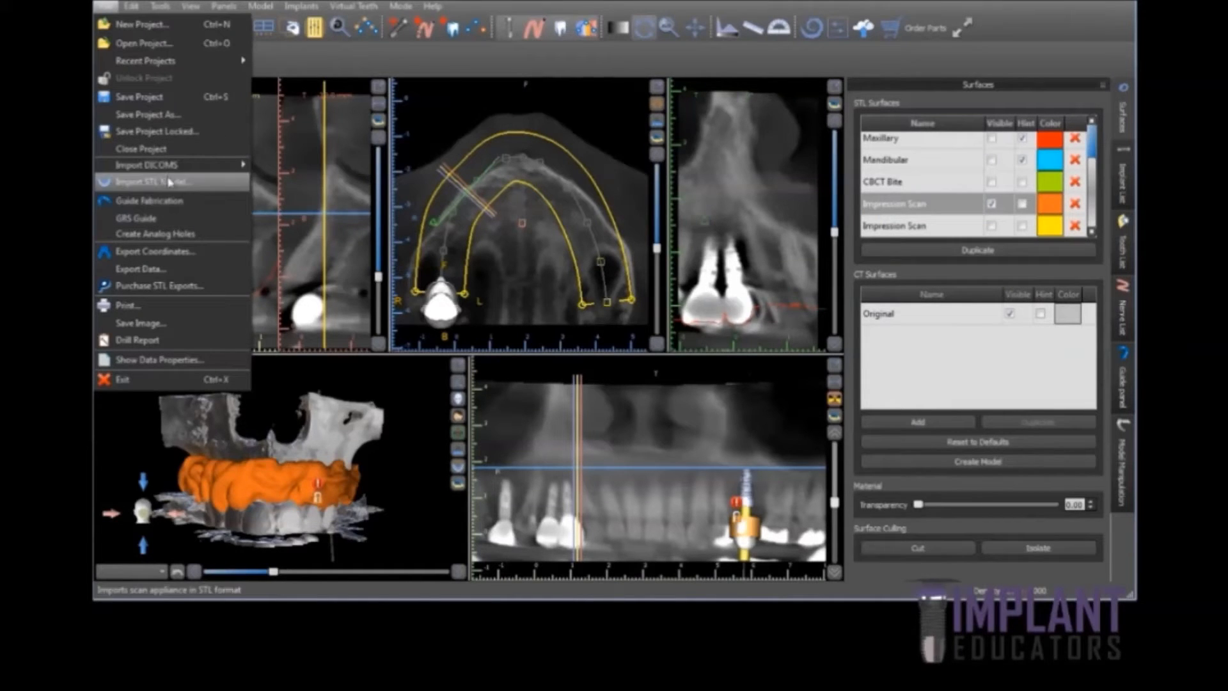
click(163, 270)
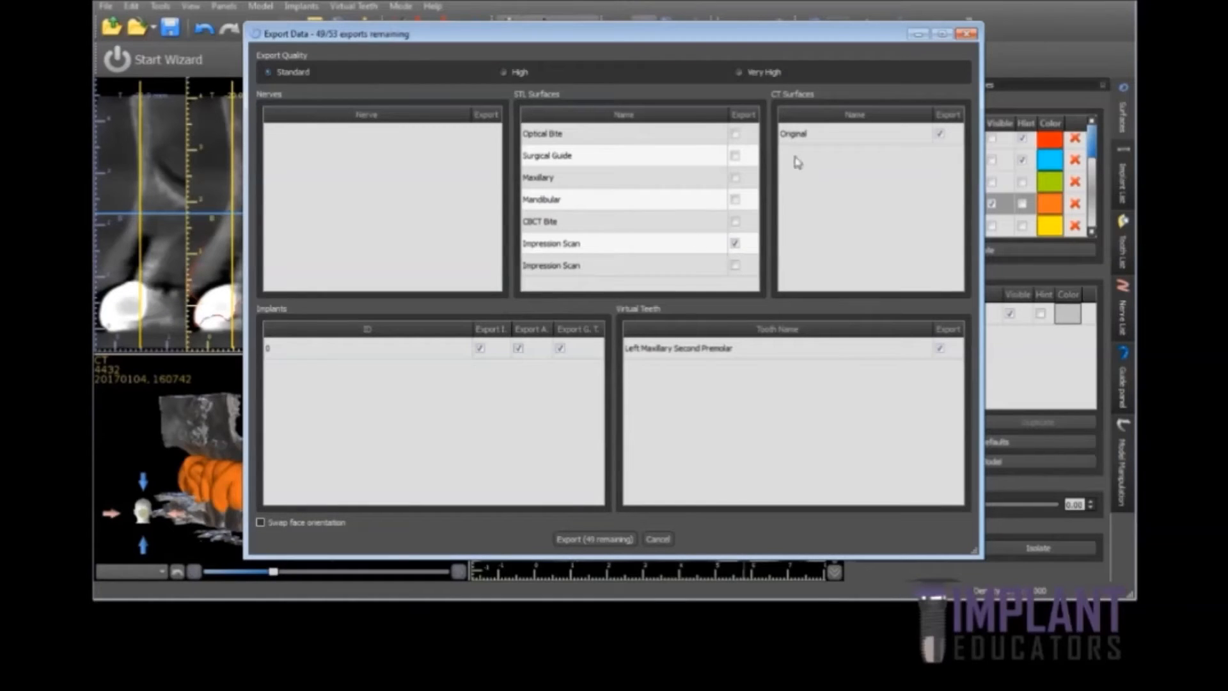
click(939, 134)
click(939, 348)
click(561, 349)
click(518, 349)
click(481, 348)
click(618, 243)
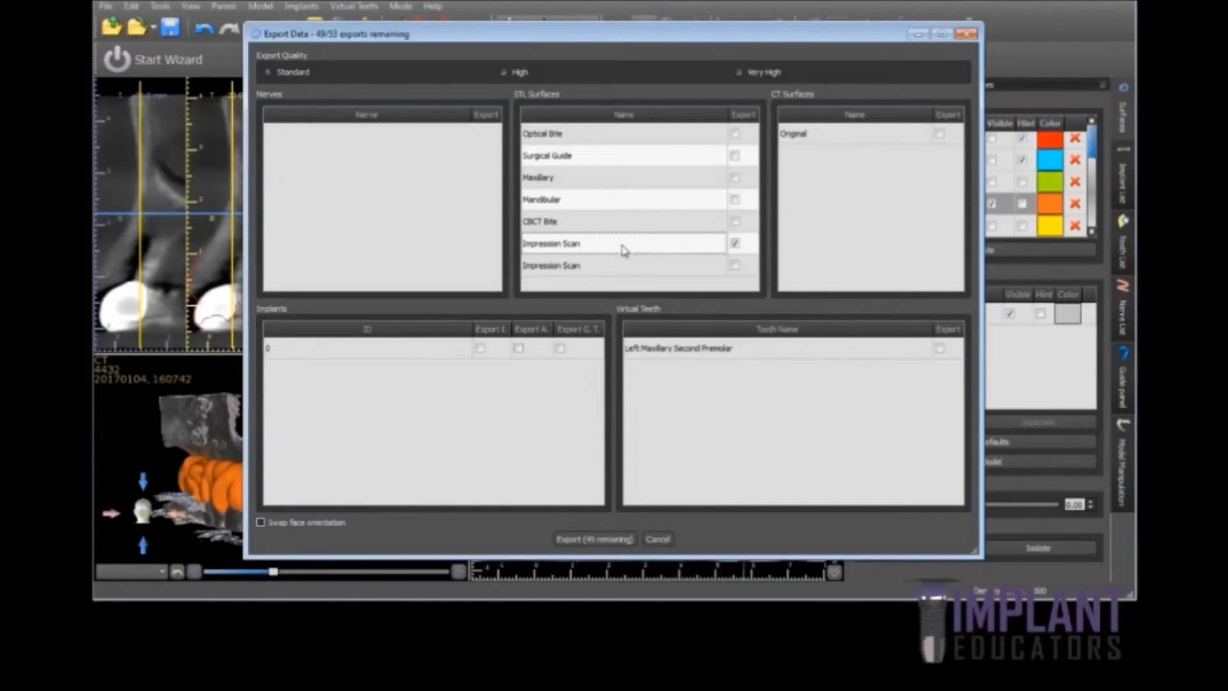
Step: Export the impression scan as an STL file named Bite Scan in the CBCT Bite Scan folder
click(582, 541)
text(Bite Scan)
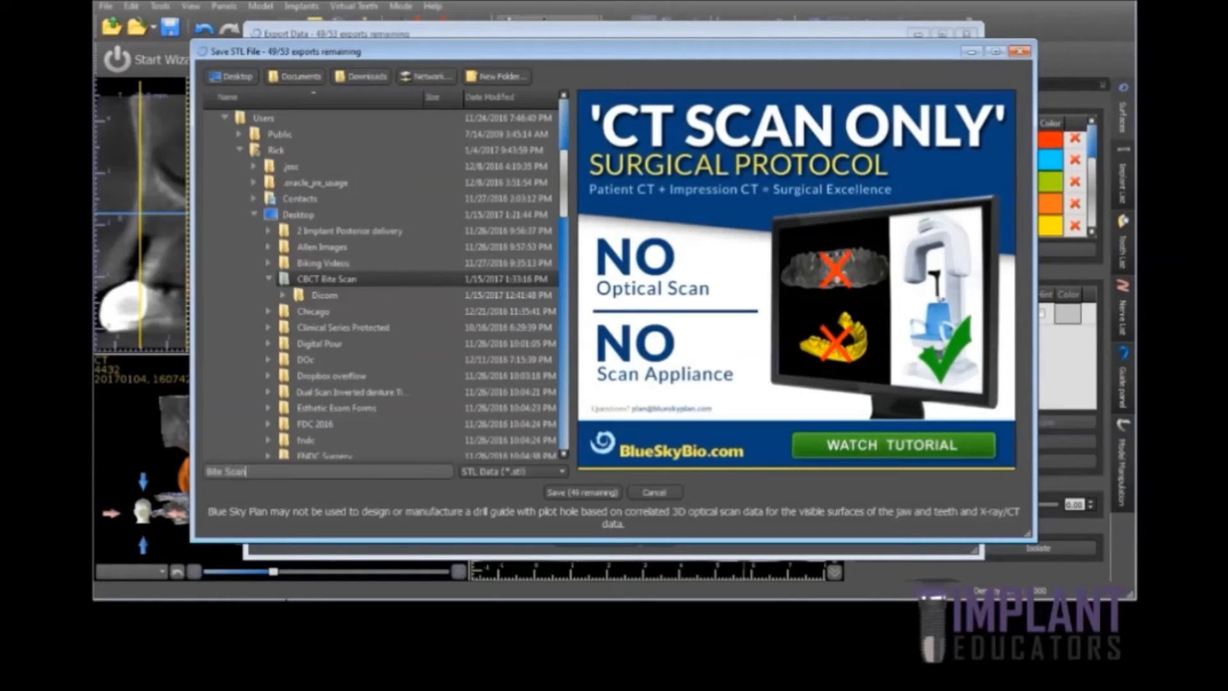
click(598, 496)
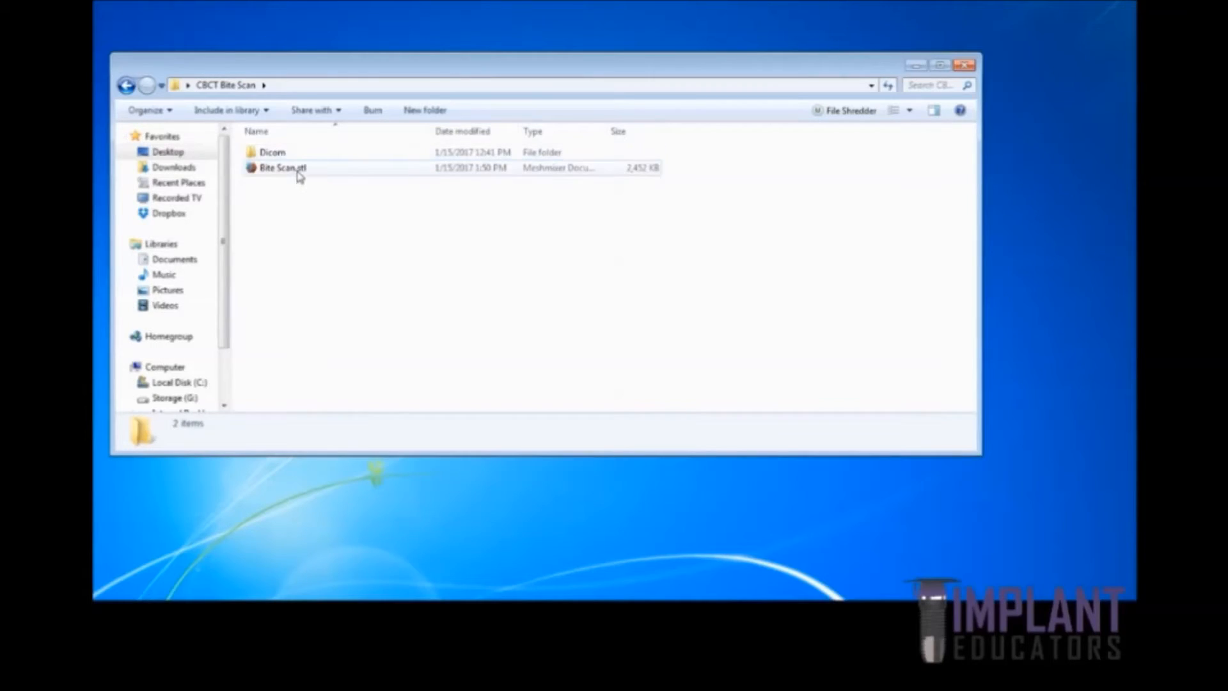
Step: Open Bite Scan.stl from the CBCT Bite Scan folder in Meshmixer and maximize its window
click(297, 170)
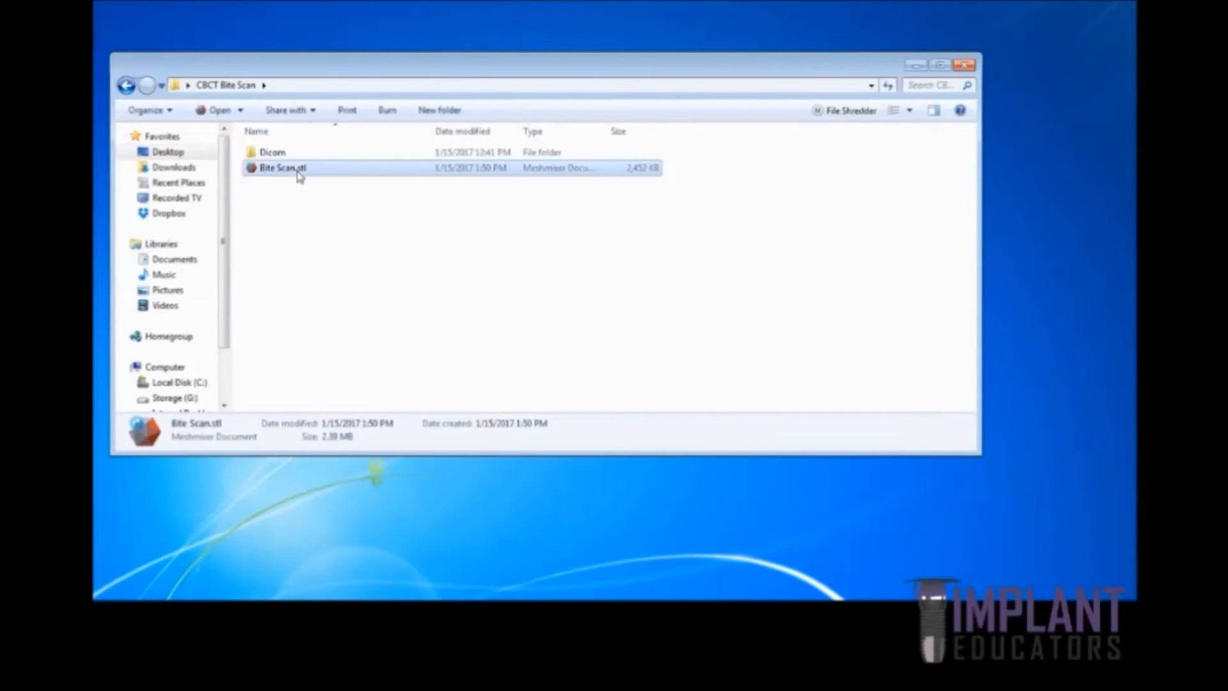
double_click(298, 170)
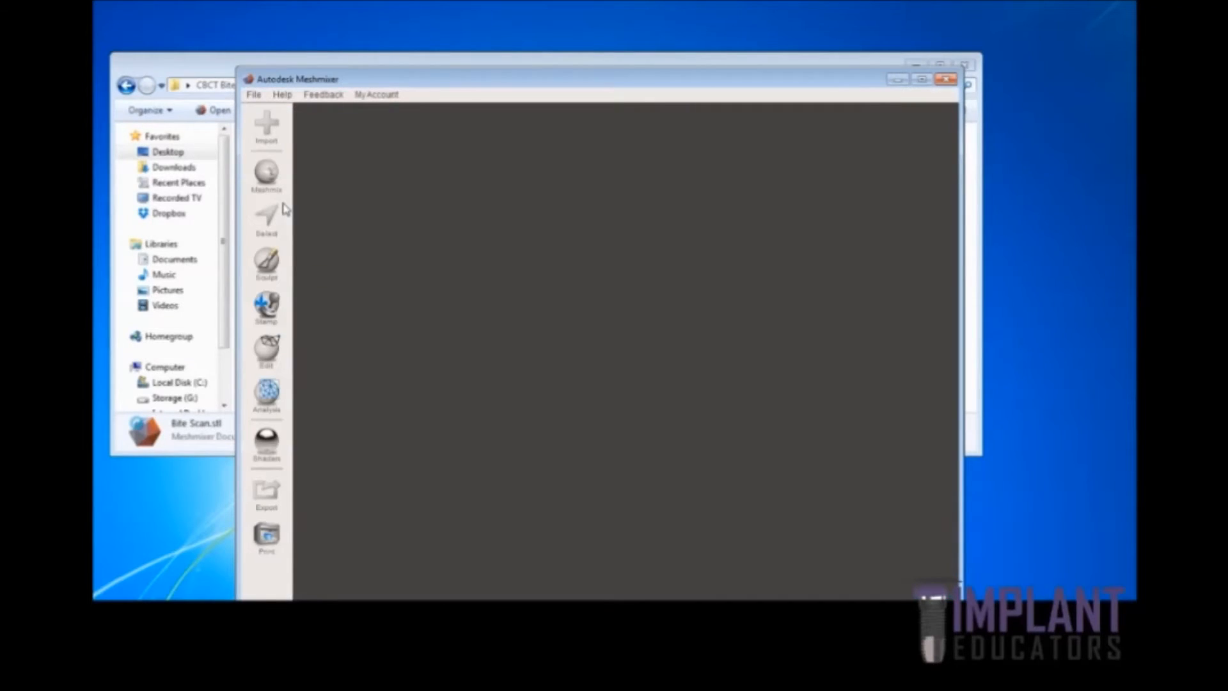
click(921, 79)
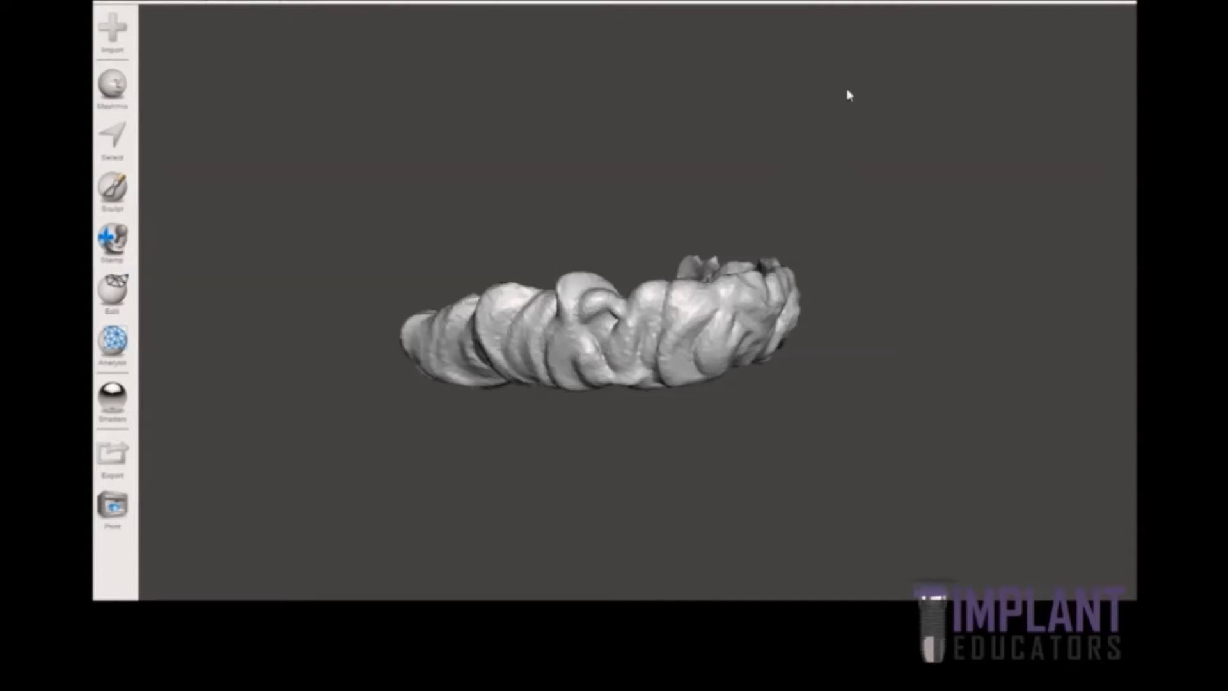
Step: Lasso-select the outer facial surface of the bite scan around the arch and delete it to expose the tooth imprints
right_drag(768, 129, 611, 365)
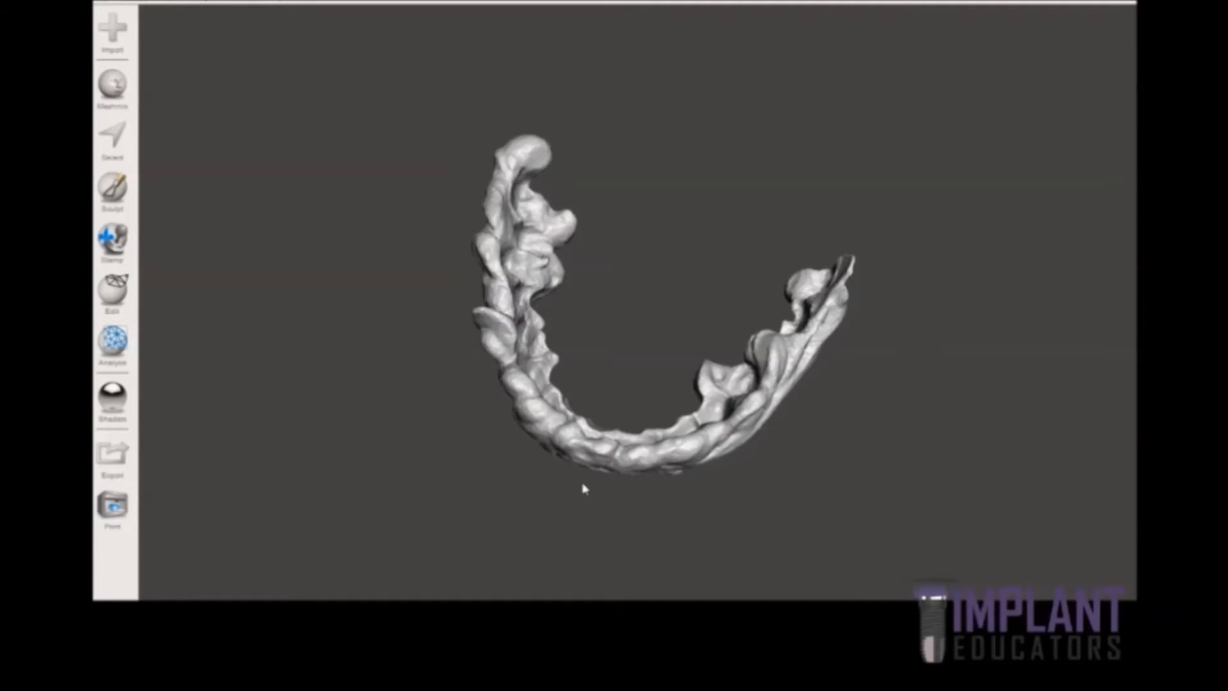
right_drag(634, 477, 721, 328)
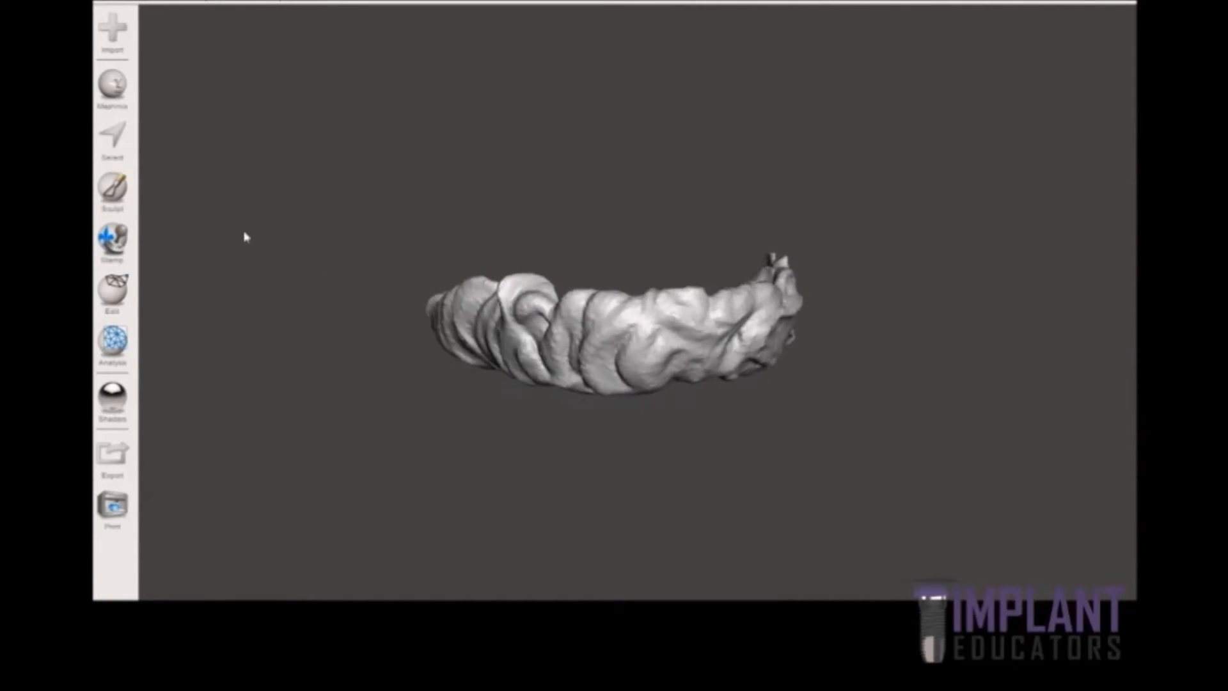
click(99, 135)
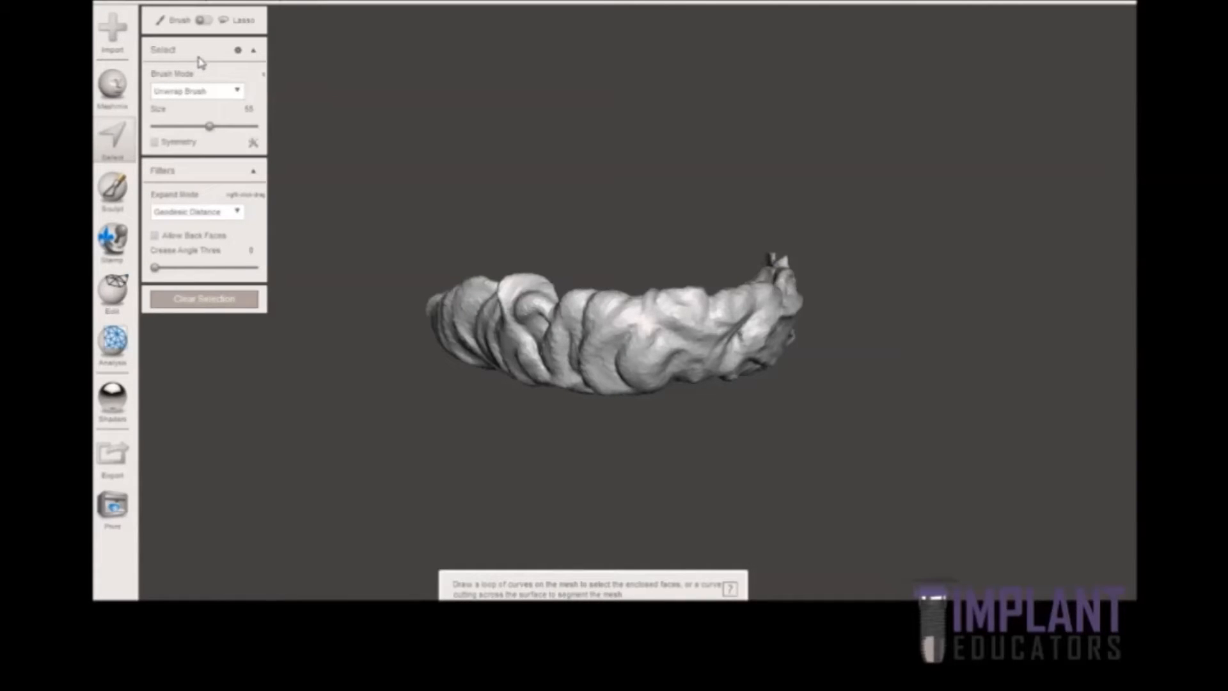
click(465, 318)
mouse_move(490, 315)
mouse_down()
mouse_move(737, 330)
mouse_move(770, 300)
mouse_move(789, 315)
mouse_move(765, 348)
mouse_move(635, 366)
mouse_move(476, 349)
mouse_move(441, 323)
mouse_move(550, 331)
mouse_up()
right_drag(869, 369, 656, 375)
mouse_move(595, 356)
mouse_down()
mouse_move(795, 359)
mouse_move(742, 386)
mouse_move(601, 366)
mouse_move(798, 351)
mouse_move(589, 392)
mouse_up()
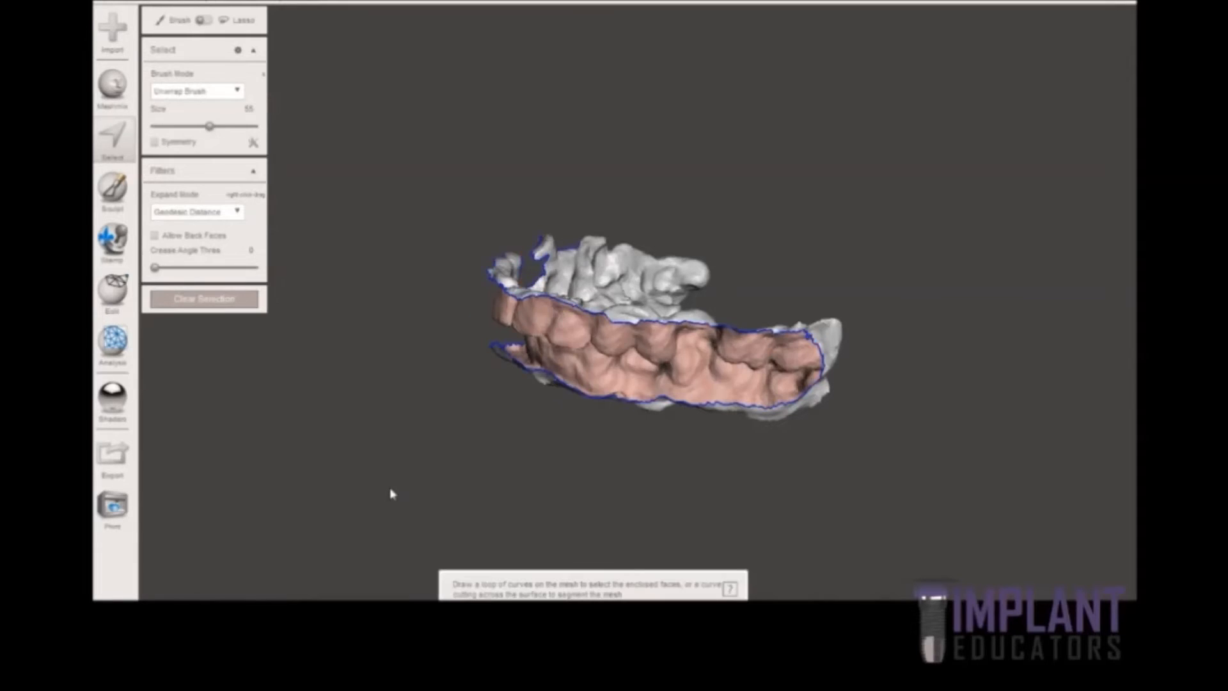
right_drag(417, 445, 589, 366)
drag(587, 366, 647, 369)
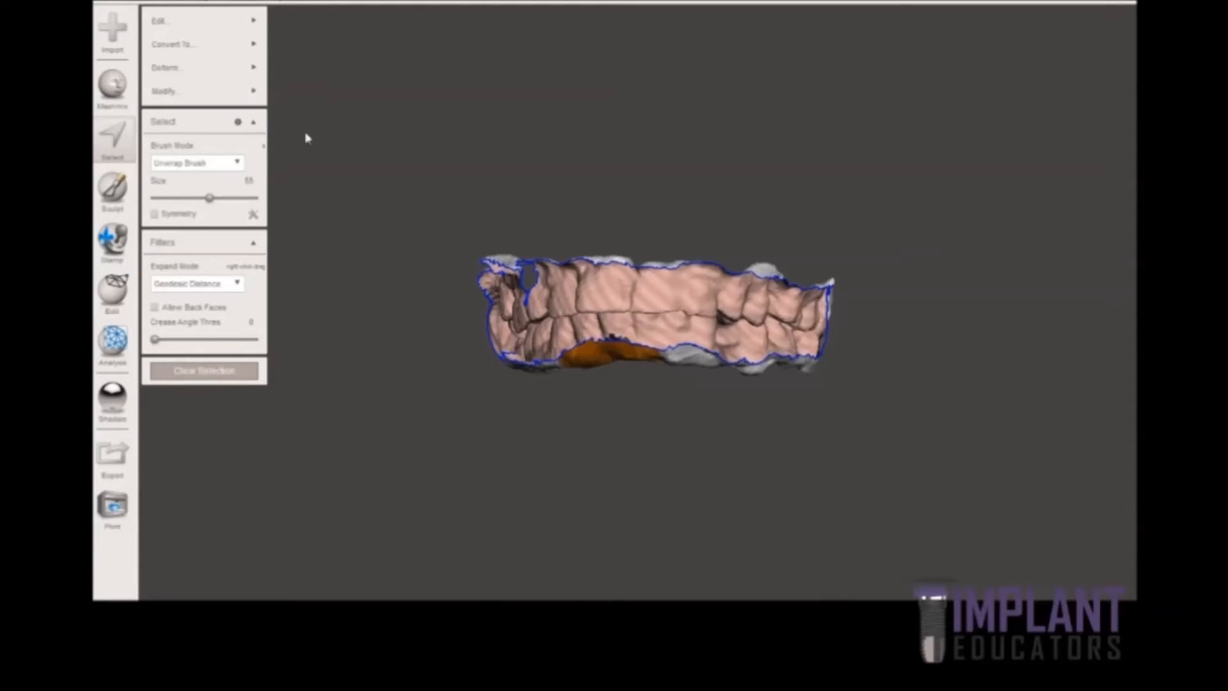
mouse_move(173, 44)
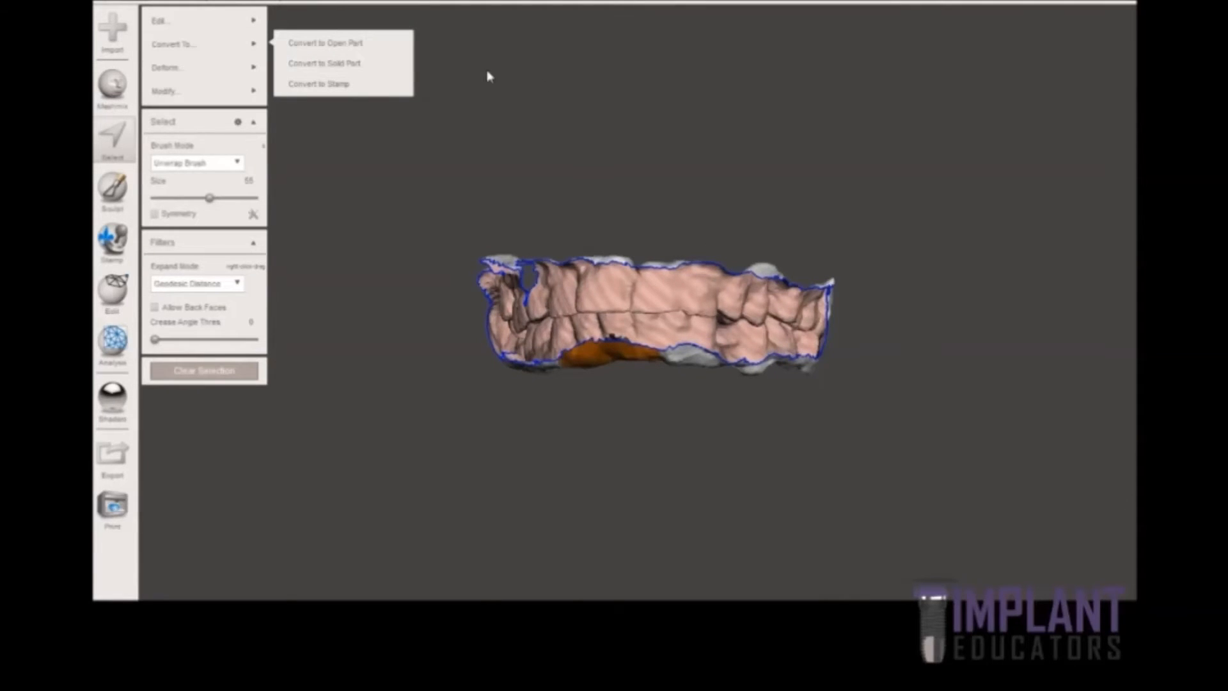
scroll(452, 62, up, 1)
scroll(427, 134, down, 2)
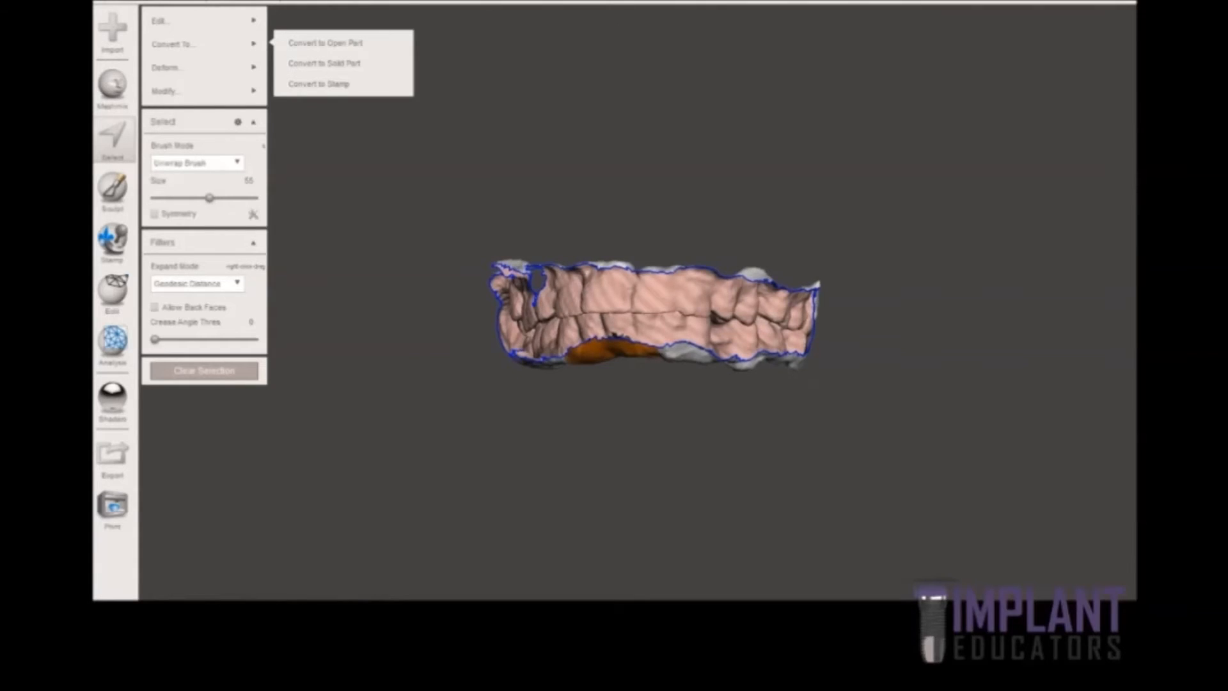
click(145, 3)
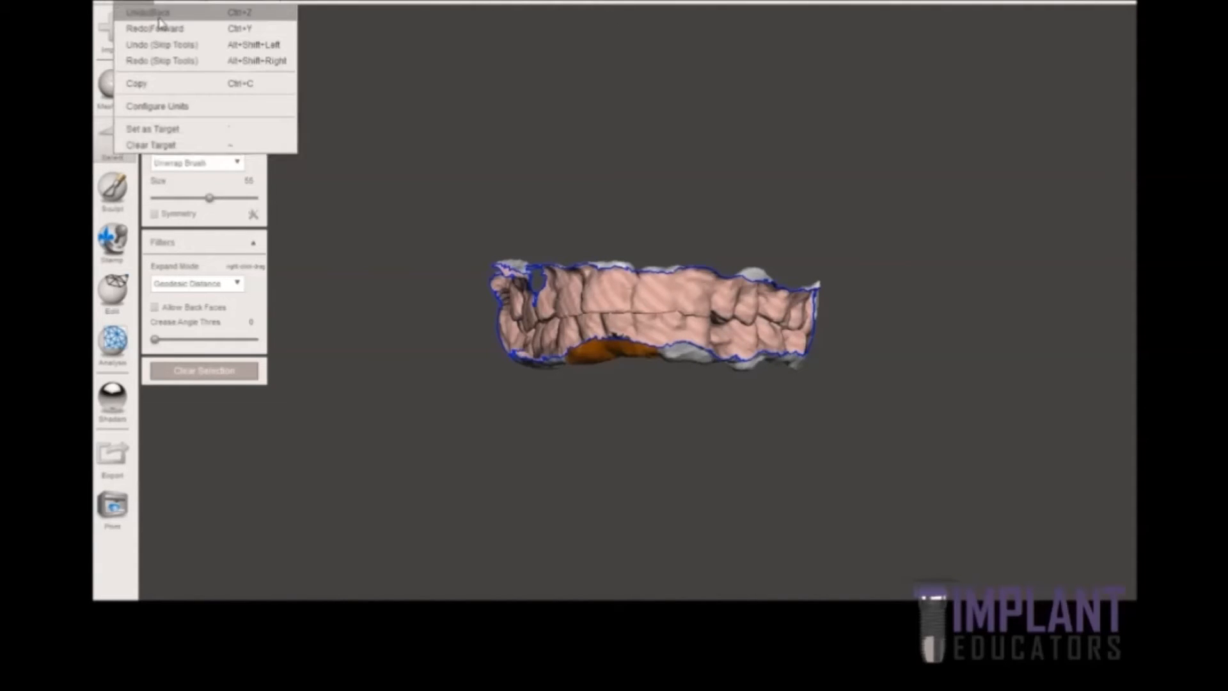
click(156, 14)
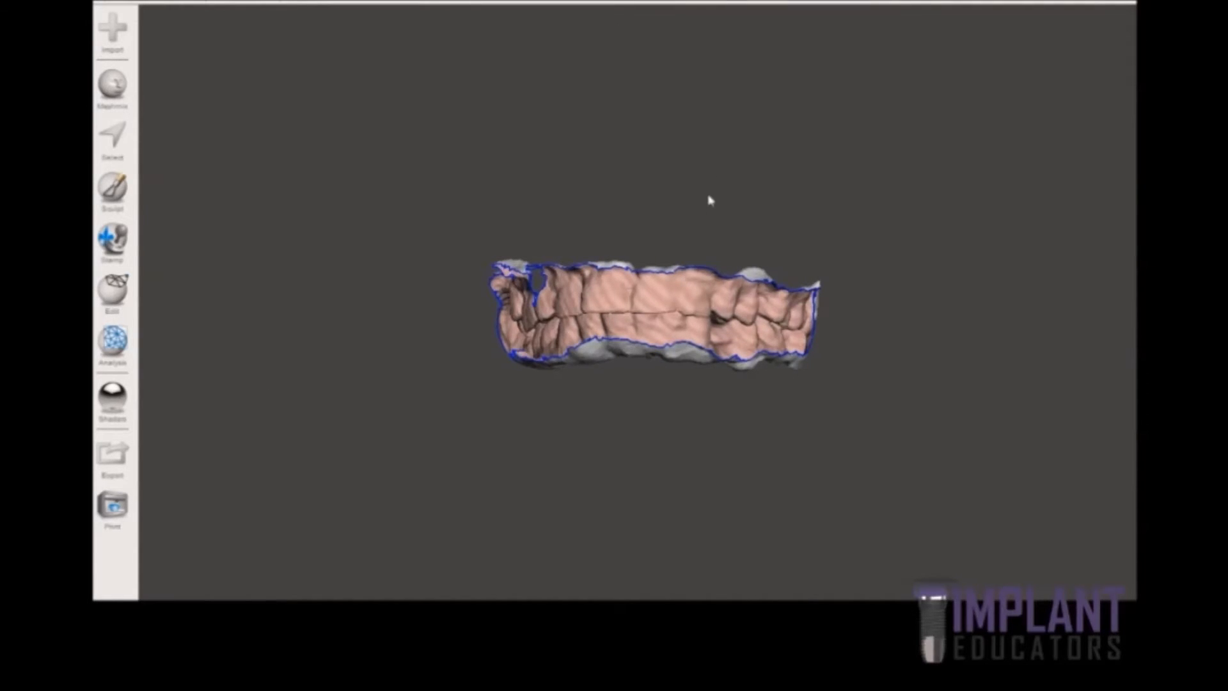
Step: Lasso-select the excess mesh along the lower outer edge of the front arch and delete it
right_drag(708, 148, 709, 225)
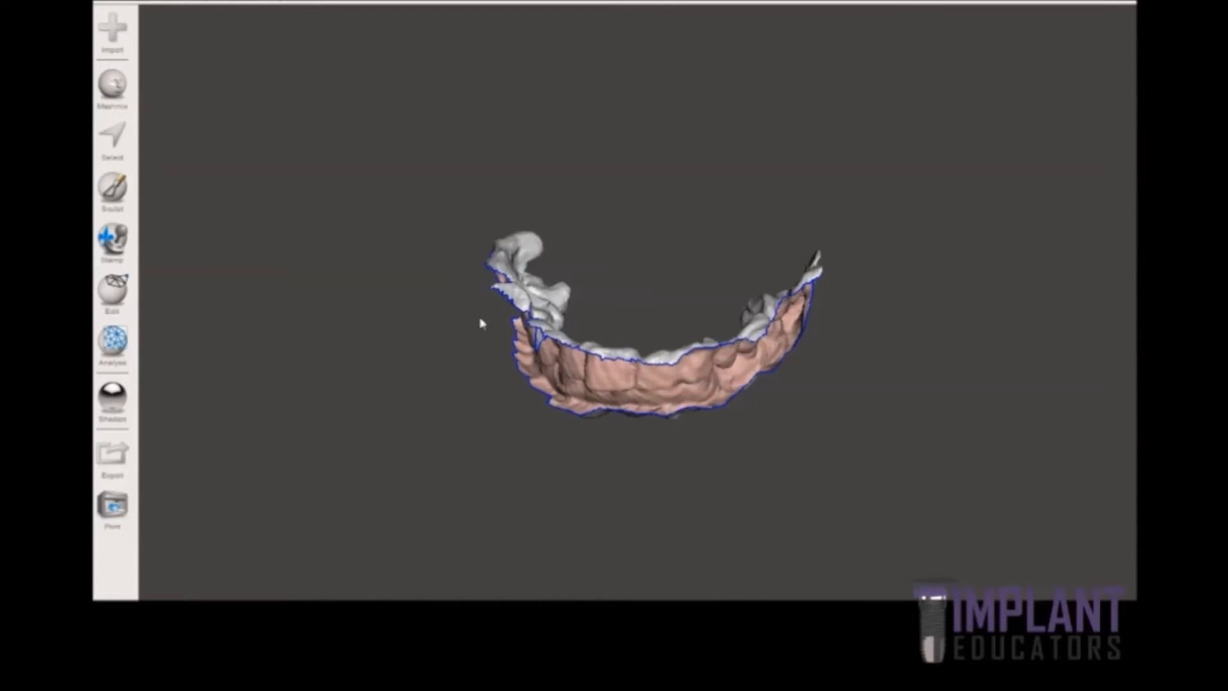
key(s)
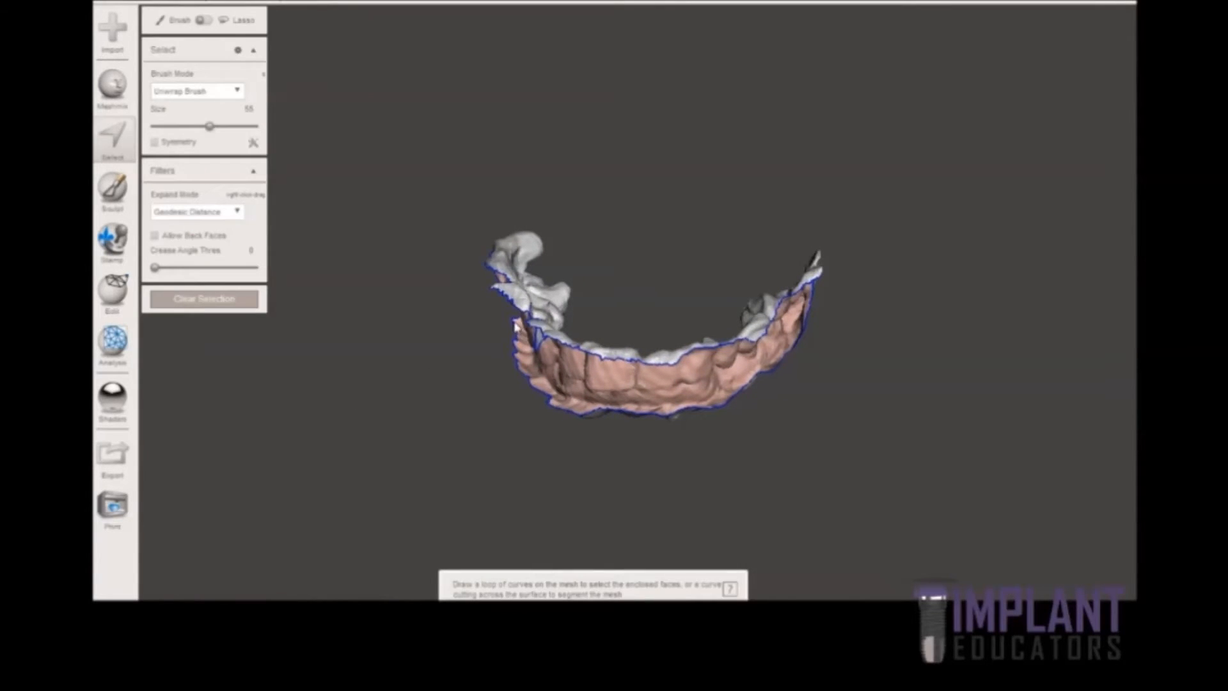
drag(516, 323, 523, 339)
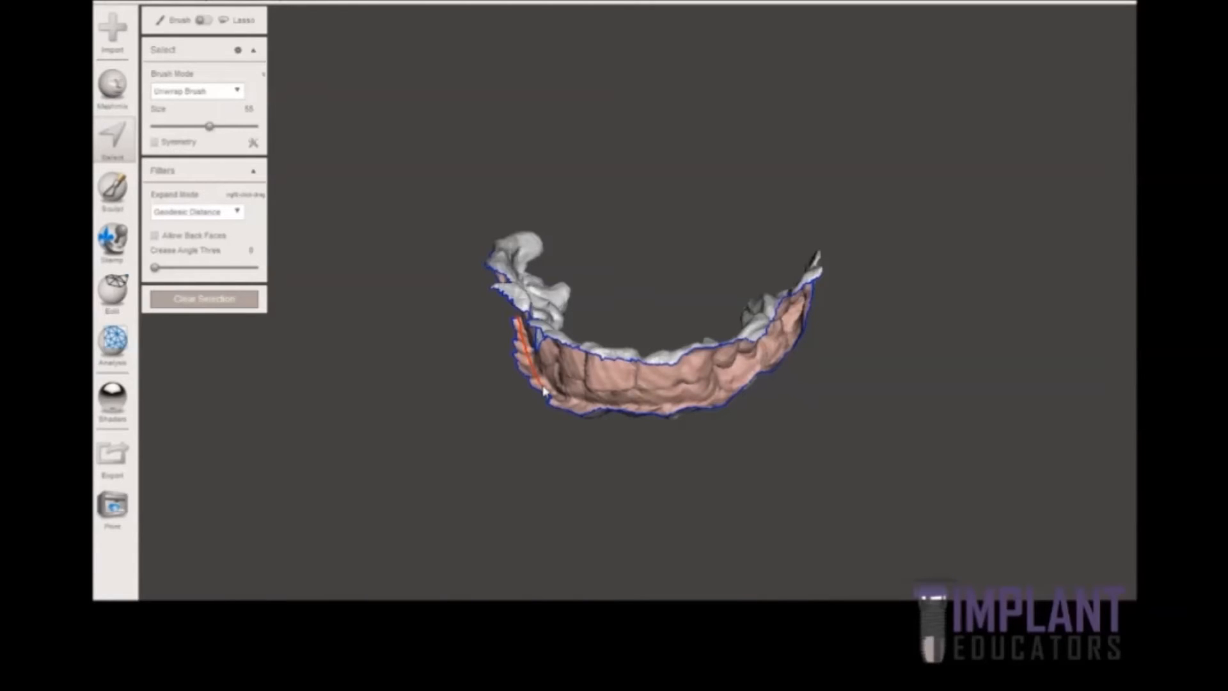
mouse_move(618, 415)
mouse_down()
mouse_move(696, 408)
mouse_move(770, 365)
mouse_move(720, 452)
mouse_move(477, 384)
mouse_move(511, 311)
mouse_move(522, 326)
mouse_up()
key(x)
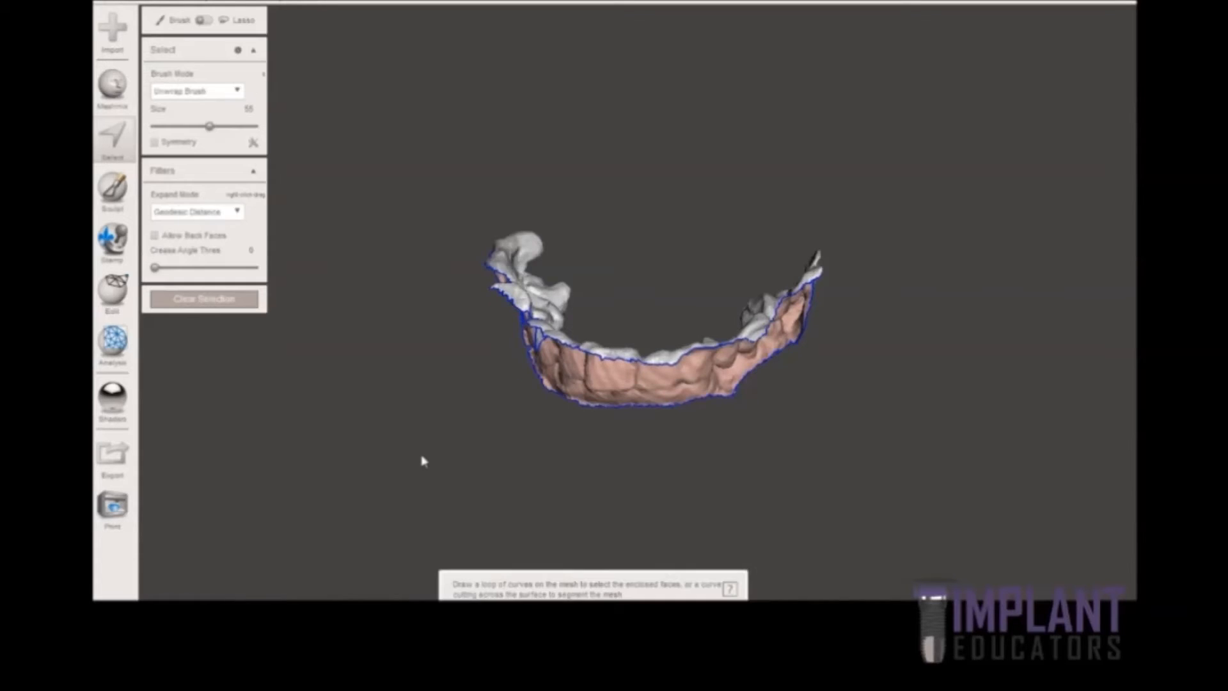
right_drag(608, 545, 638, 378)
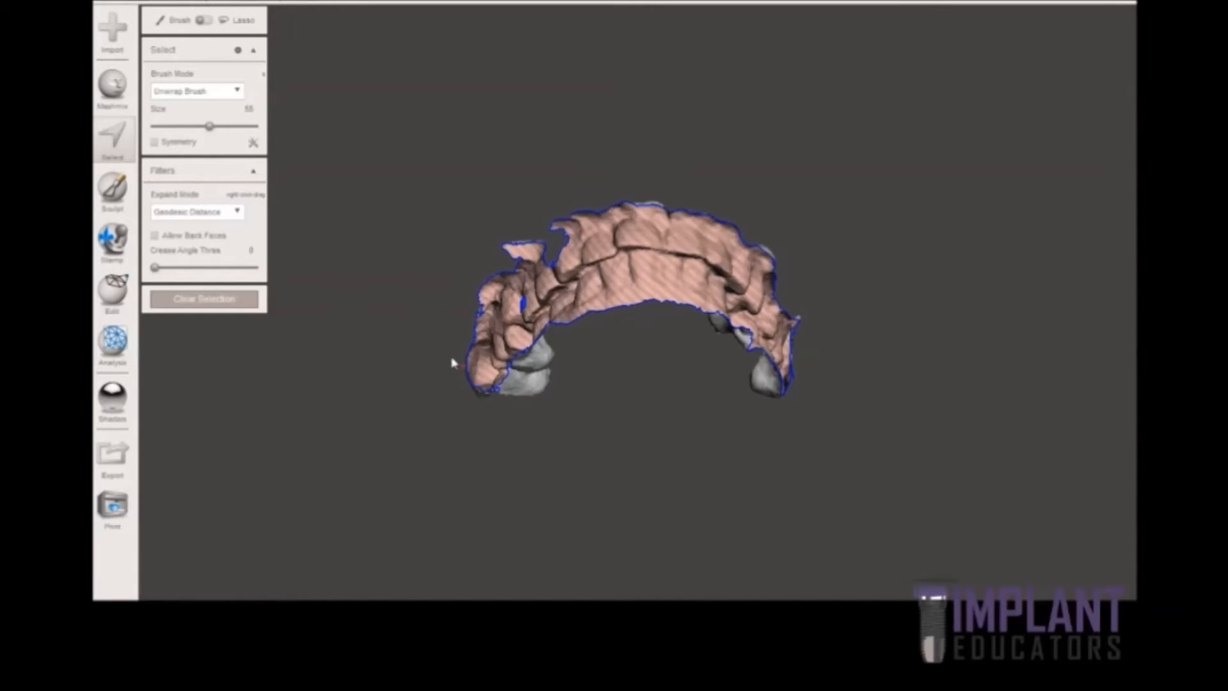
Step: Lasso-select the jagged excess mesh along the upper edge of the bite scan and delete it from both sides of the arch
drag(457, 353, 475, 344)
mouse_move(522, 275)
mouse_down()
mouse_move(632, 220)
mouse_move(624, 227)
mouse_up()
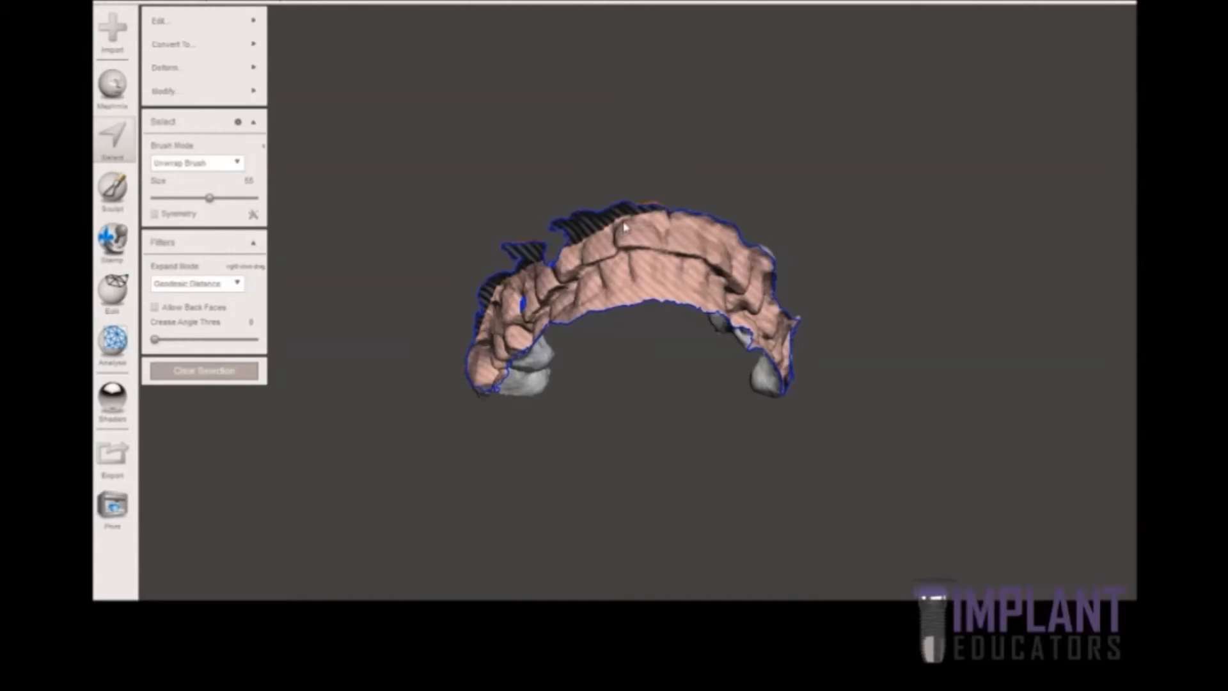
key(Delete)
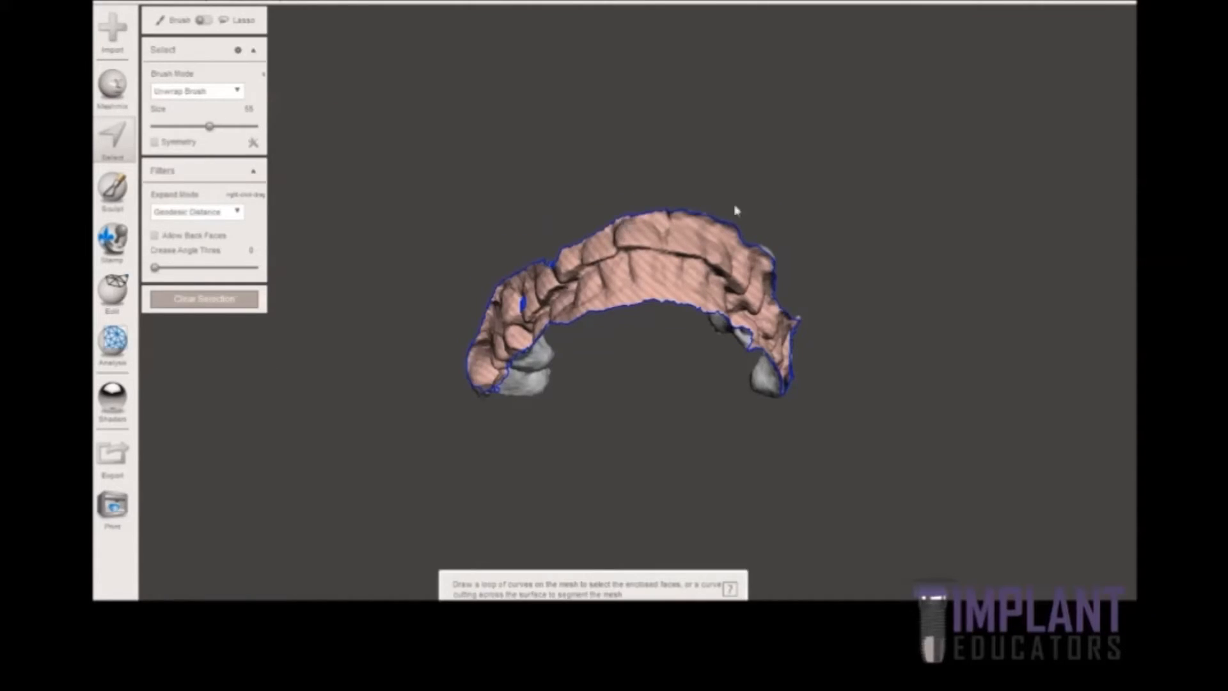
right_drag(735, 211, 799, 159)
drag(621, 253, 821, 301)
right_drag(886, 347, 731, 360)
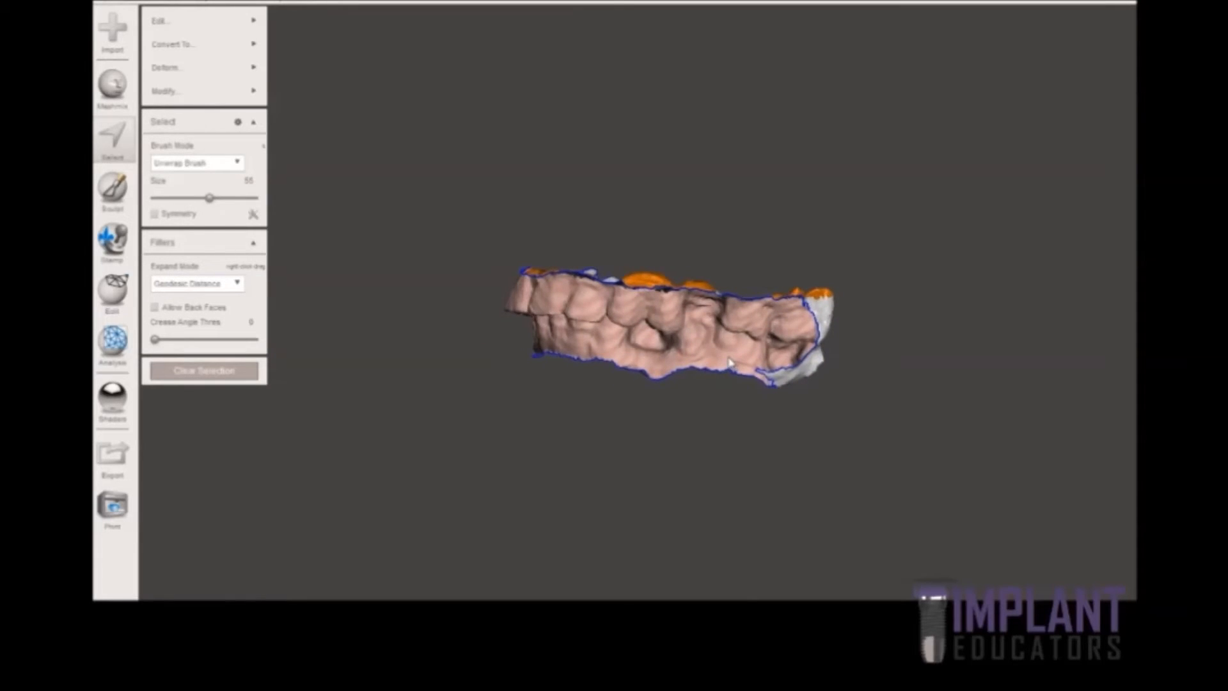
key(Delete)
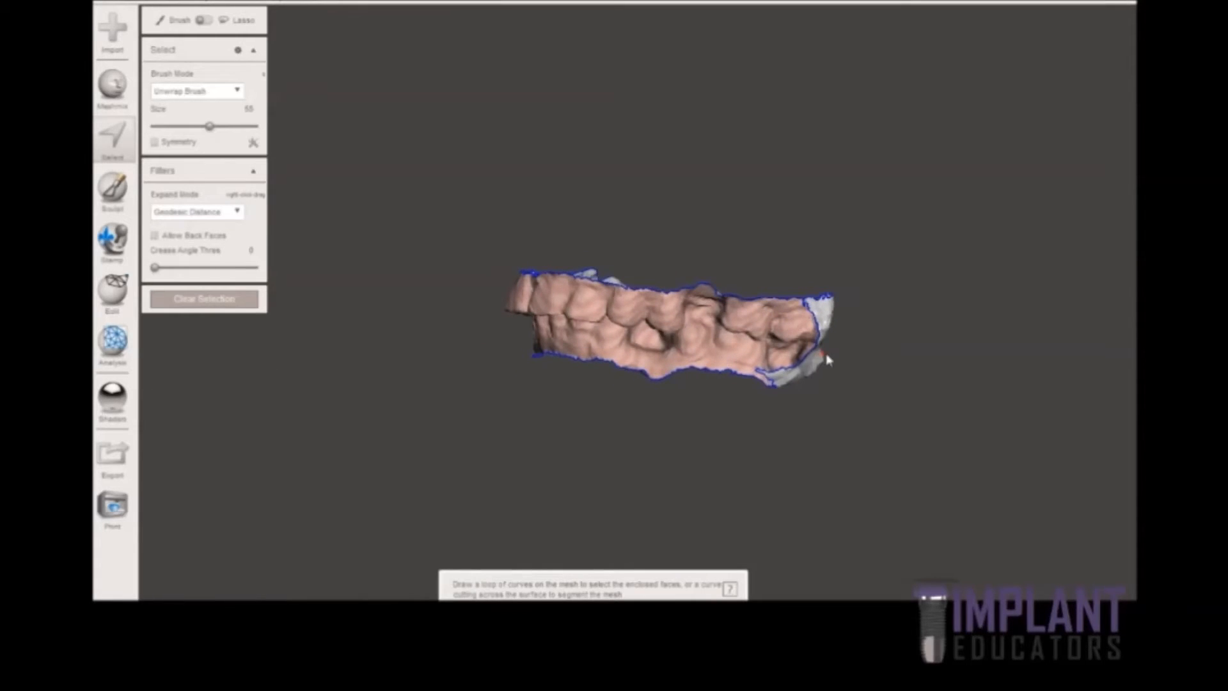
Step: Lasso-select the lower corner and leftover flap at the back end of one side of the arch and delete them
drag(815, 370, 816, 374)
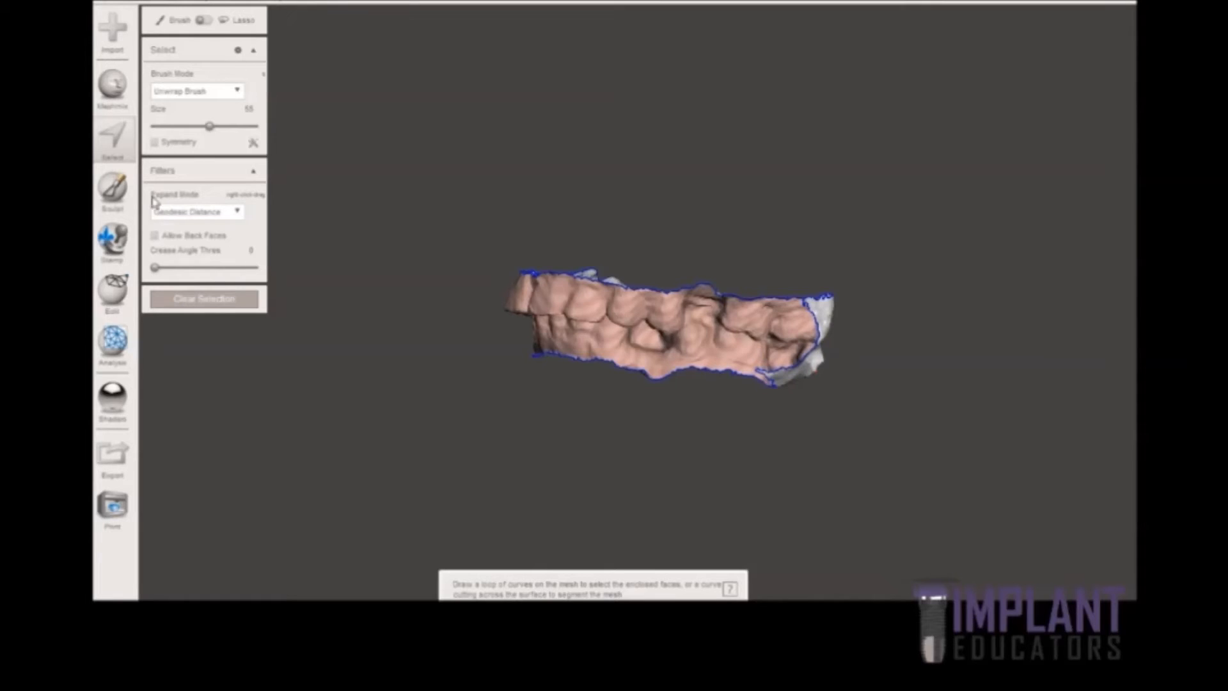
right_drag(691, 428, 754, 488)
drag(846, 379, 795, 395)
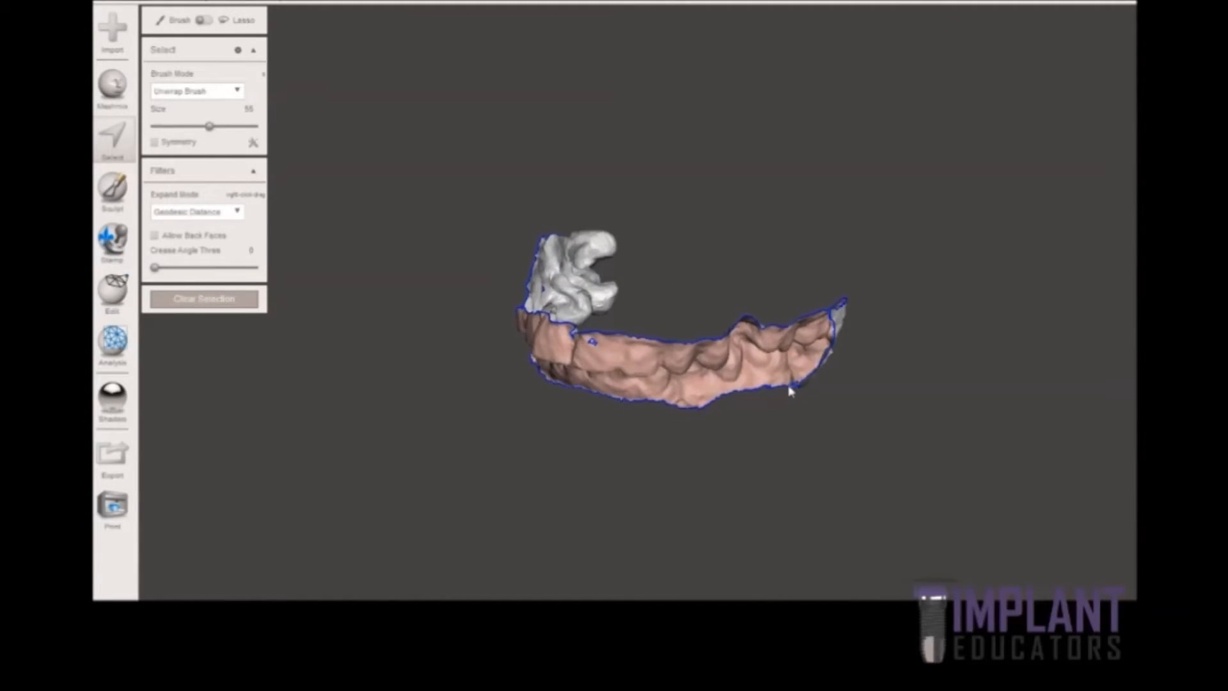
mouse_move(832, 349)
mouse_down()
mouse_move(836, 427)
mouse_move(776, 405)
mouse_move(793, 390)
mouse_up()
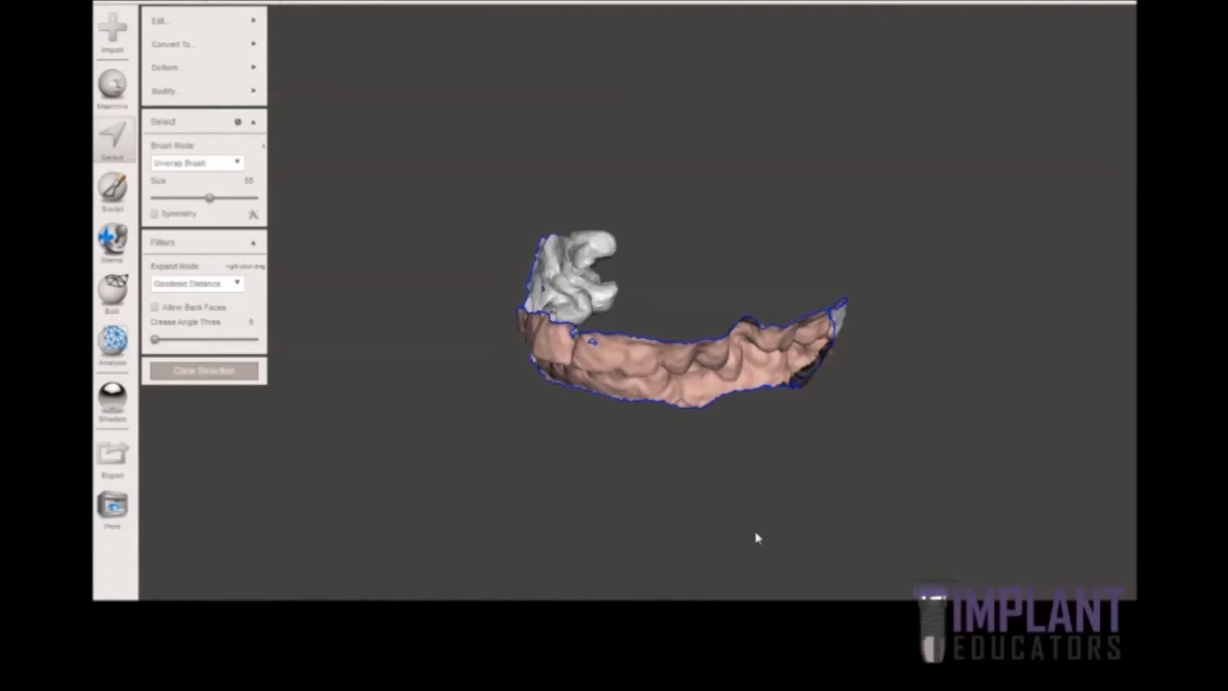
key(x)
right_drag(879, 433, 914, 402)
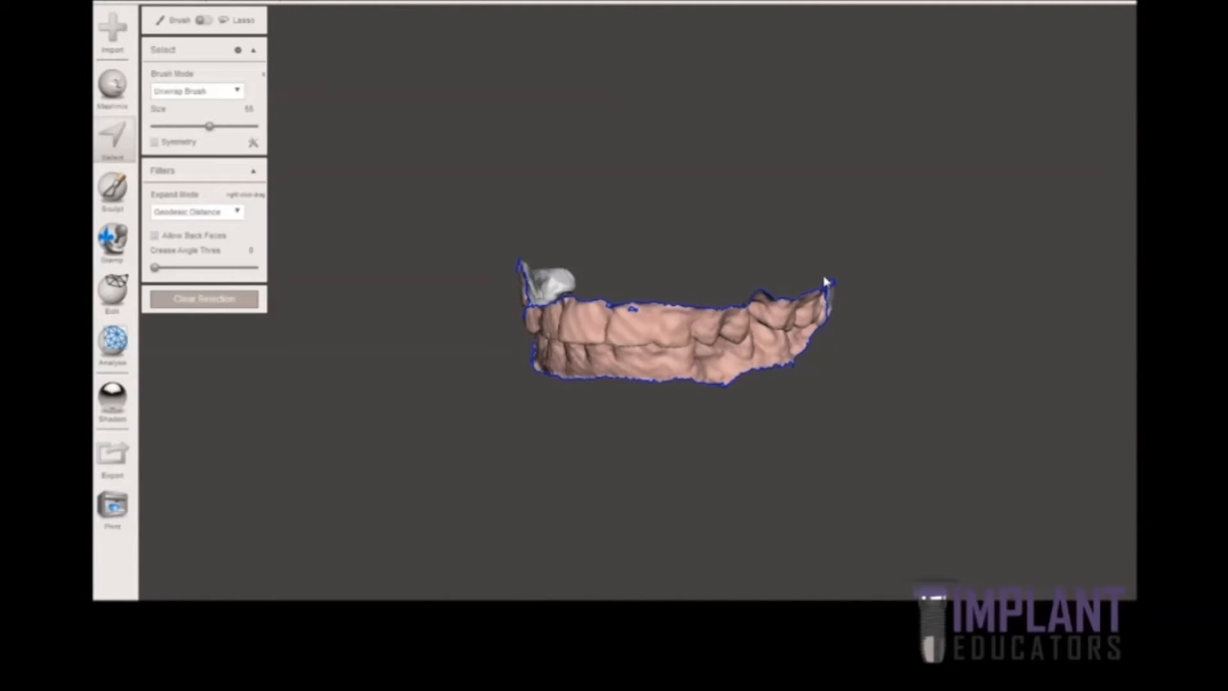
mouse_move(857, 293)
mouse_down()
mouse_move(819, 277)
mouse_move(836, 282)
mouse_up()
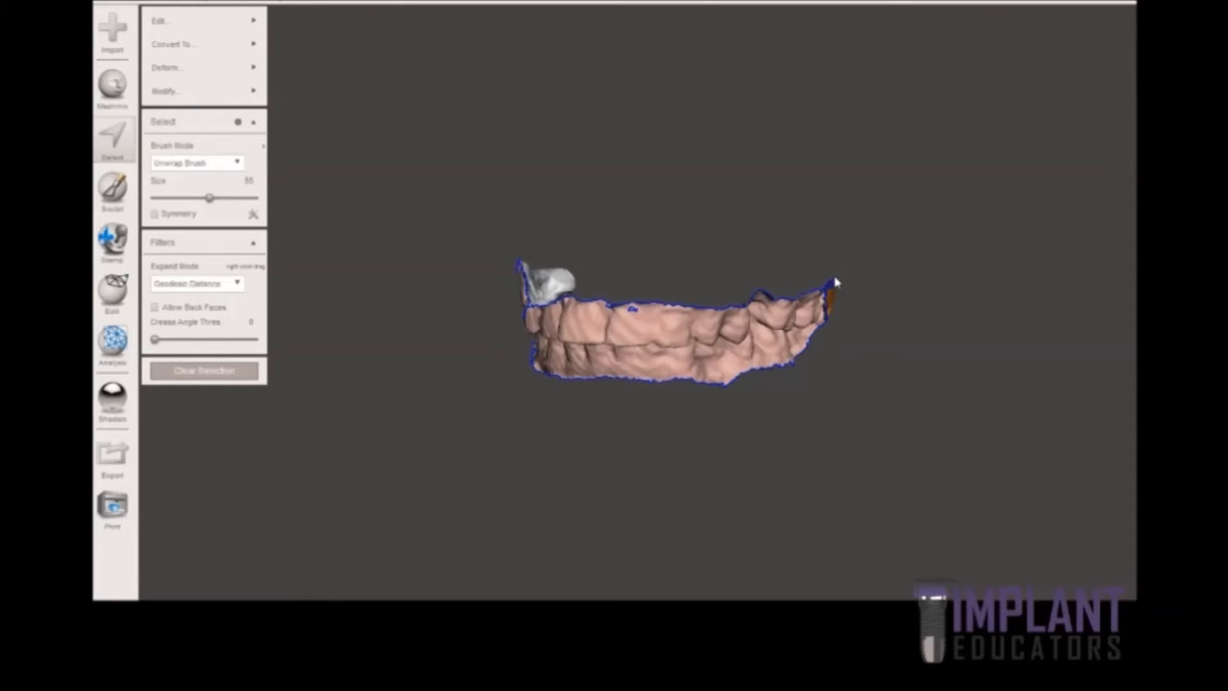
key(x)
Step: Lasso-select the rounded excess wrapping around the back end of the opposite side of the arch and delete it
right_drag(591, 472, 890, 429)
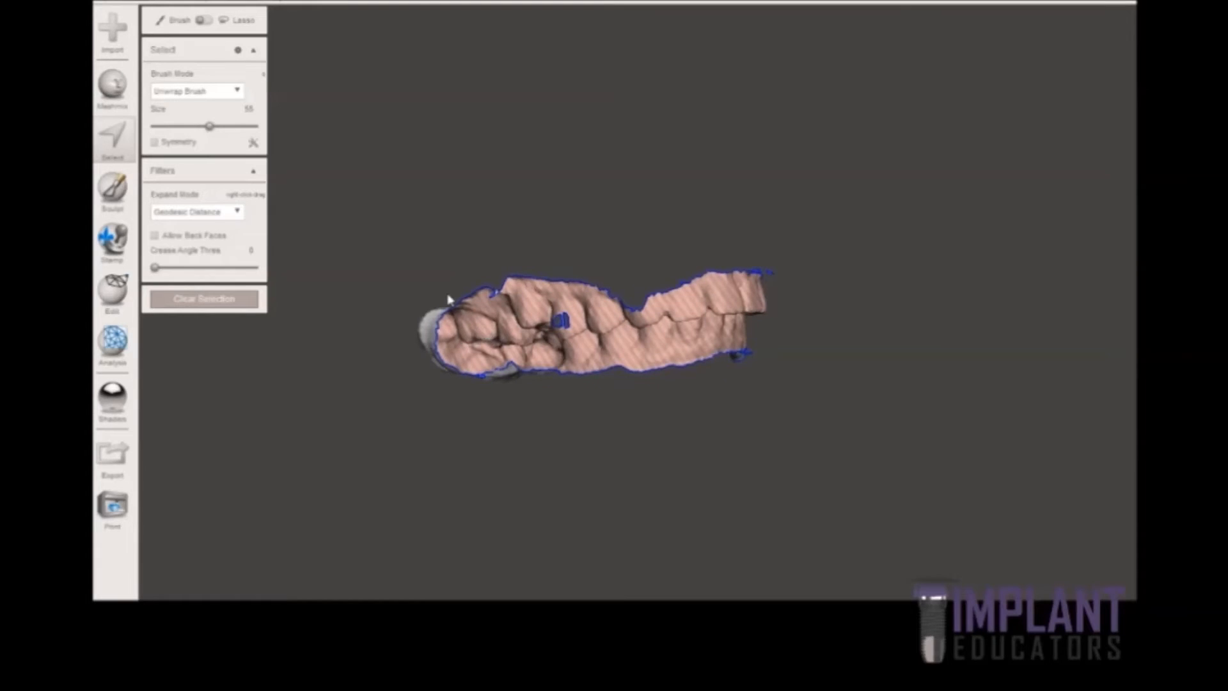
mouse_move(444, 356)
mouse_down()
mouse_move(359, 332)
mouse_move(451, 283)
mouse_move(446, 303)
mouse_up()
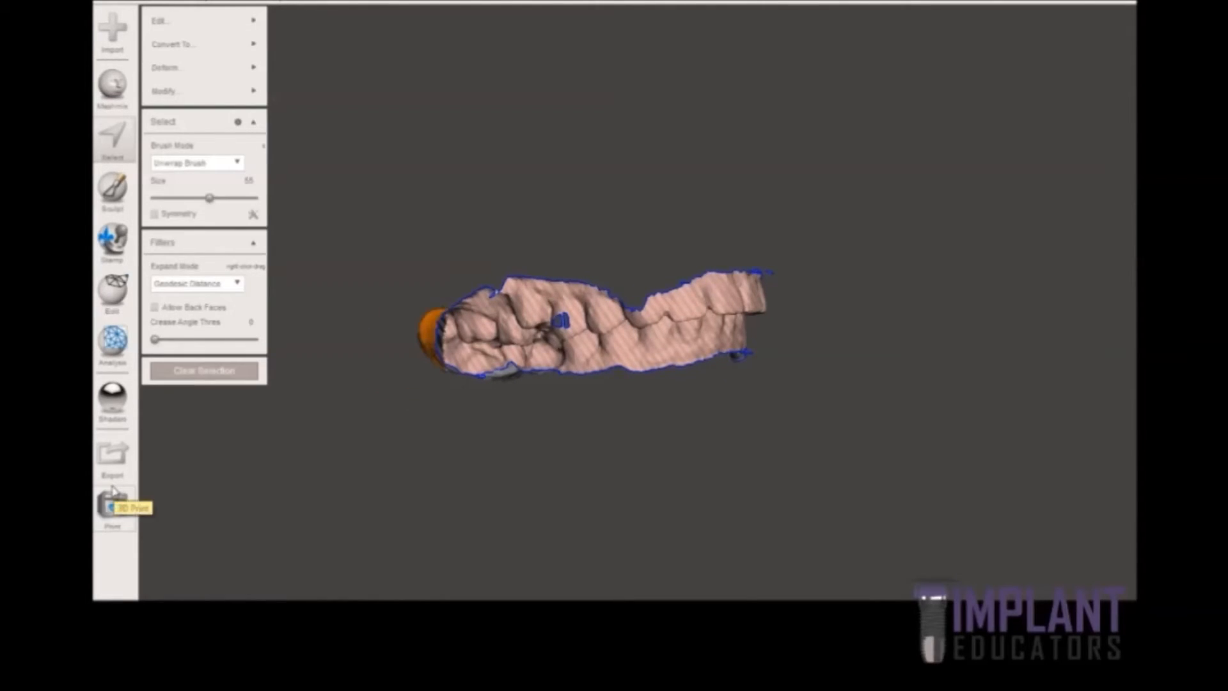
key(Delete)
Step: Select the whole remaining bite scan mesh and flip its normals
right_drag(705, 491, 665, 491)
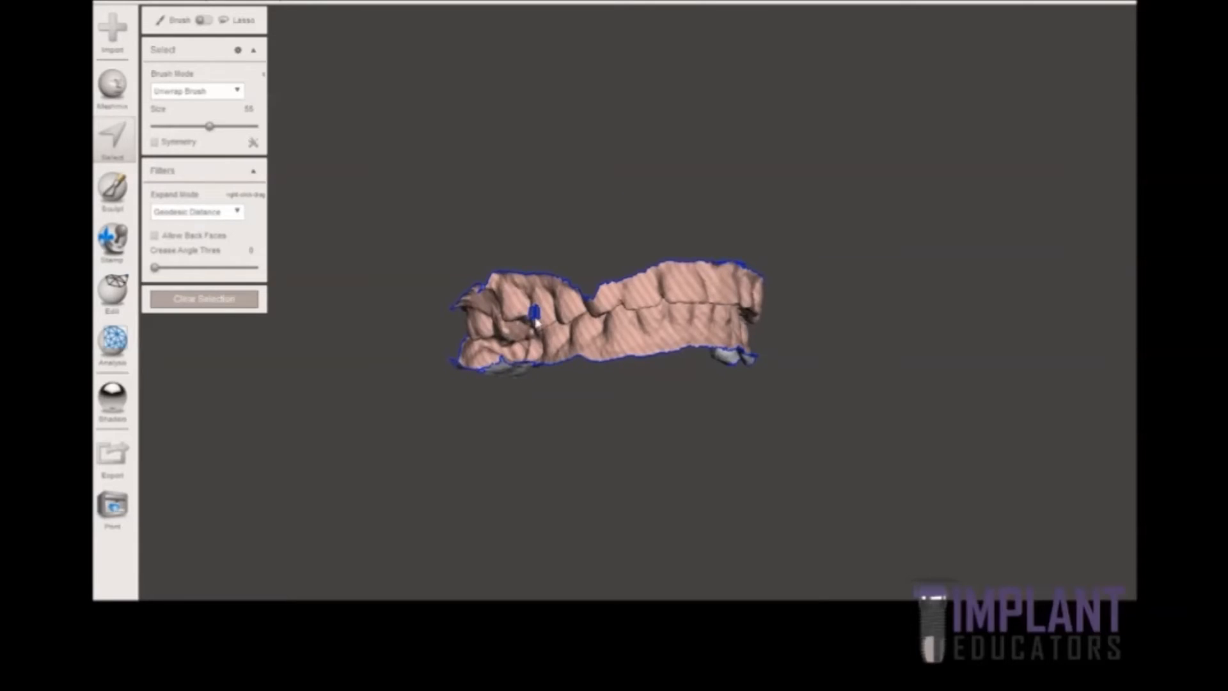
right_drag(733, 396, 786, 401)
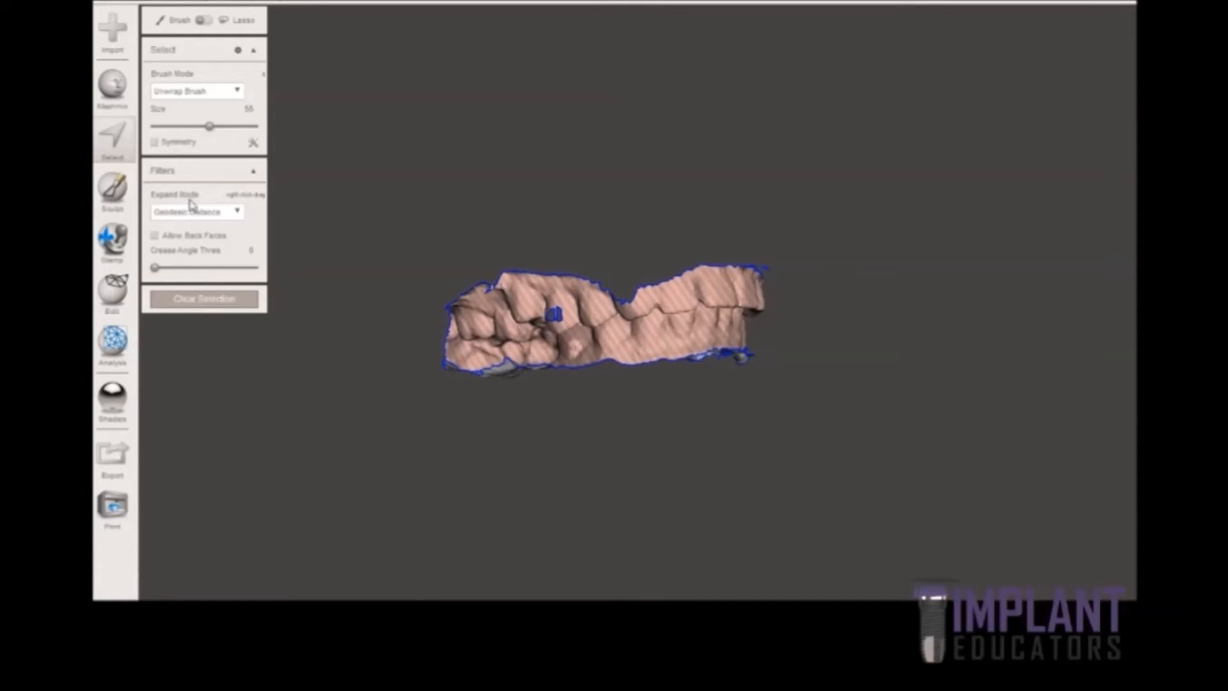
right_drag(692, 235, 614, 474)
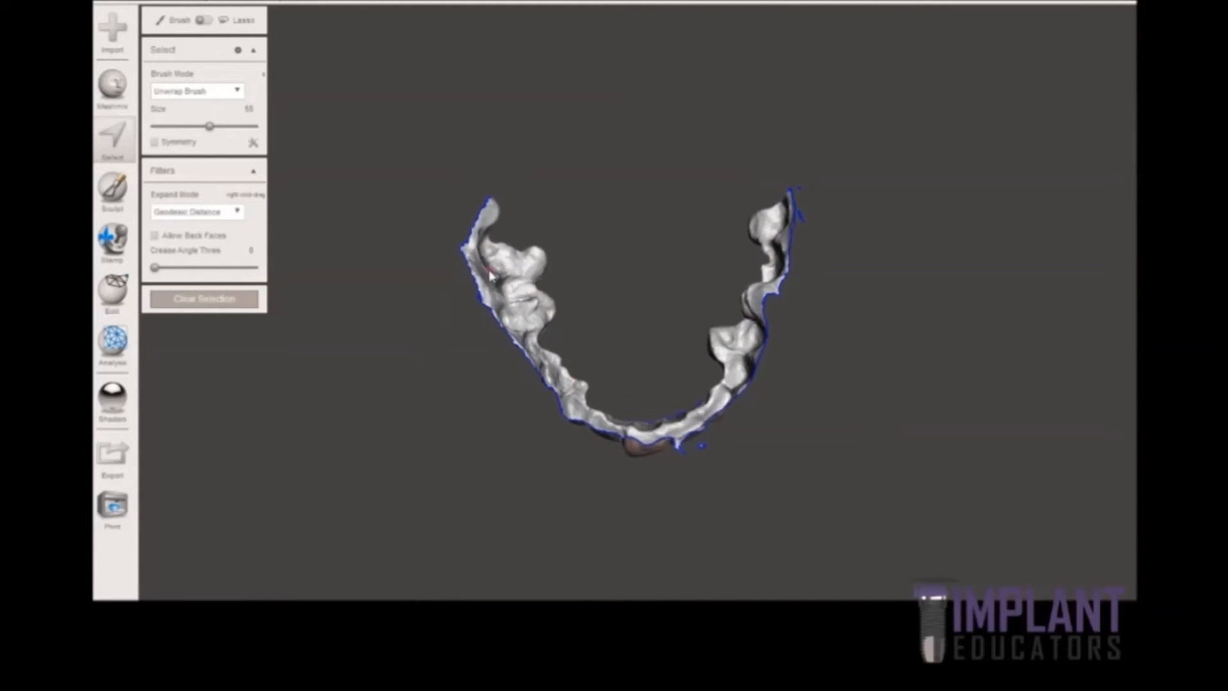
double_click(522, 295)
right_drag(606, 201, 548, 129)
mouse_move(189, 19)
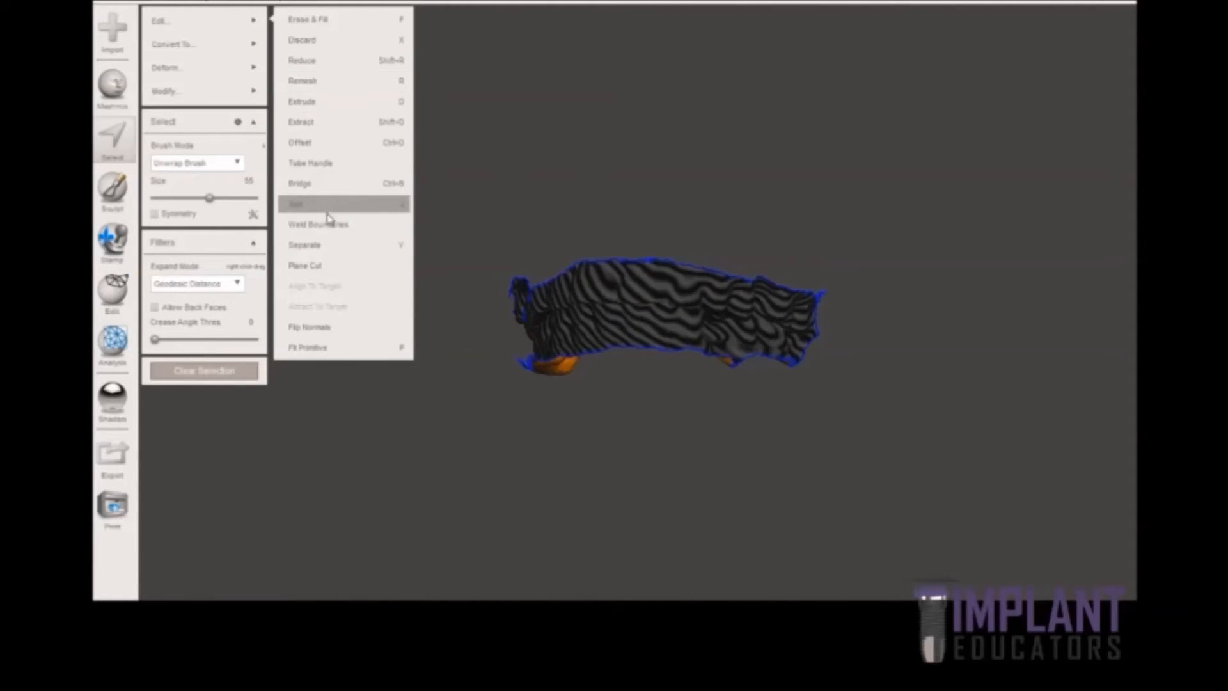
click(318, 327)
right_drag(312, 321, 368, 291)
Step: Export the flipped mesh in STL Binary Format as Inverted Bite scan to the CBCT Bite Scan folder
click(103, 4)
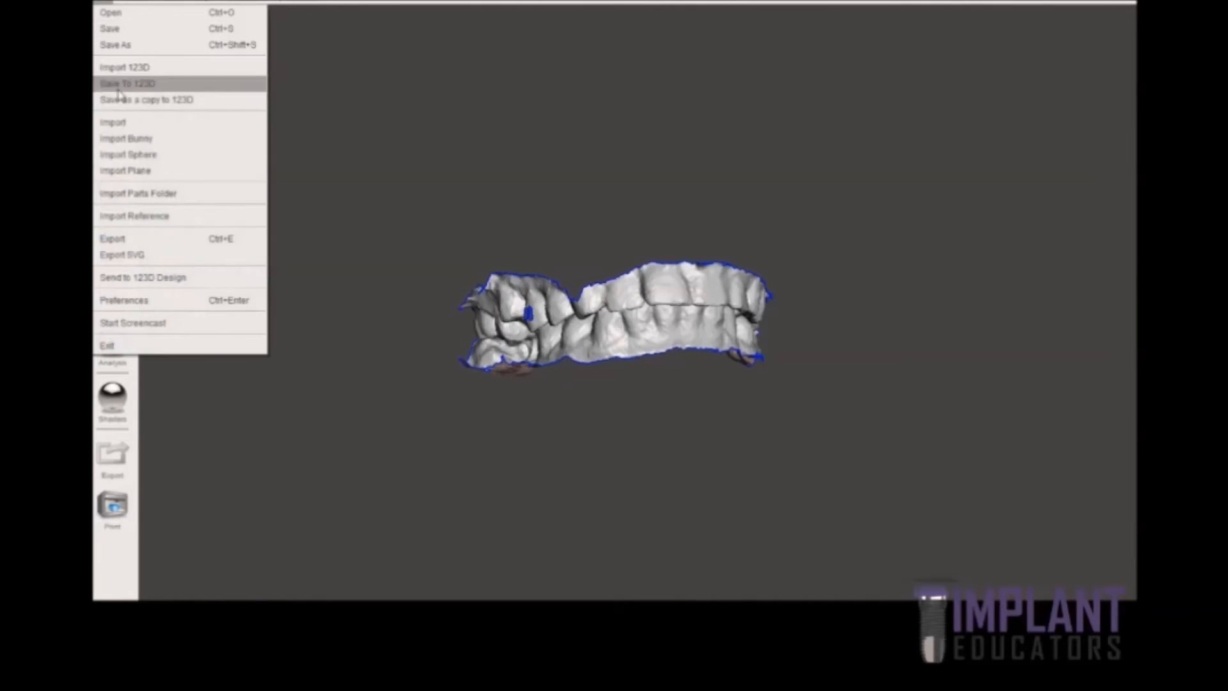
click(151, 242)
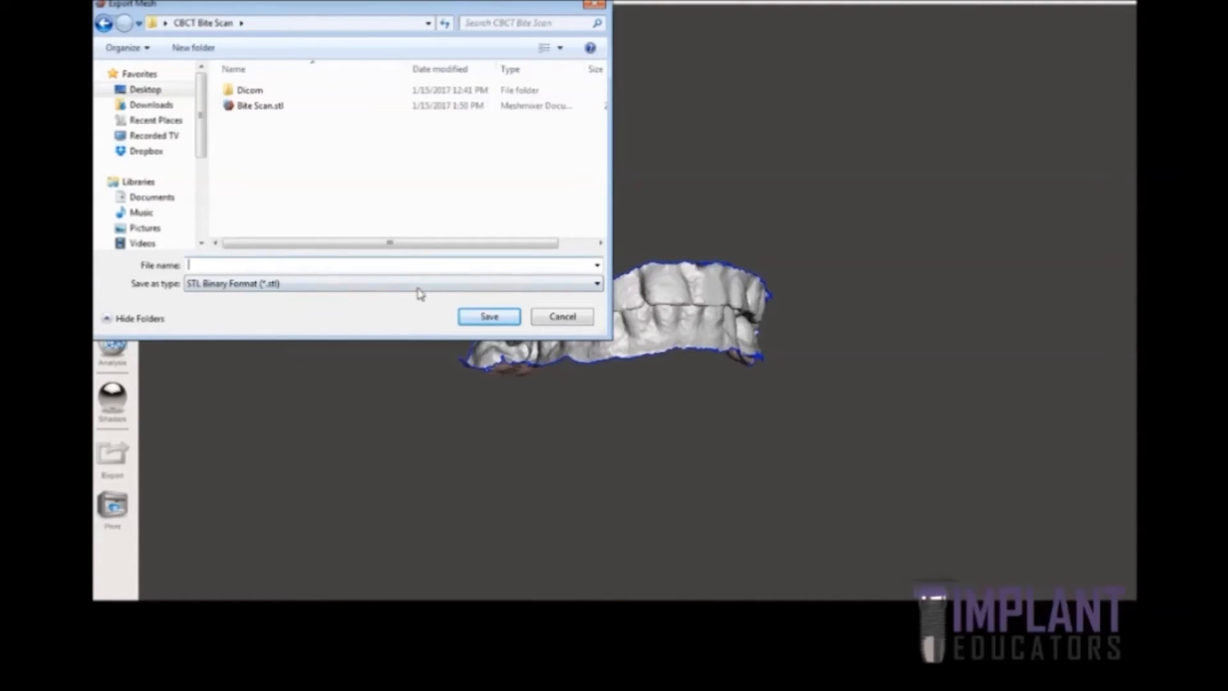
text(Onverted bite )
text(sca)
key(ctrl+a)
key(BackSpace)
click(510, 317)
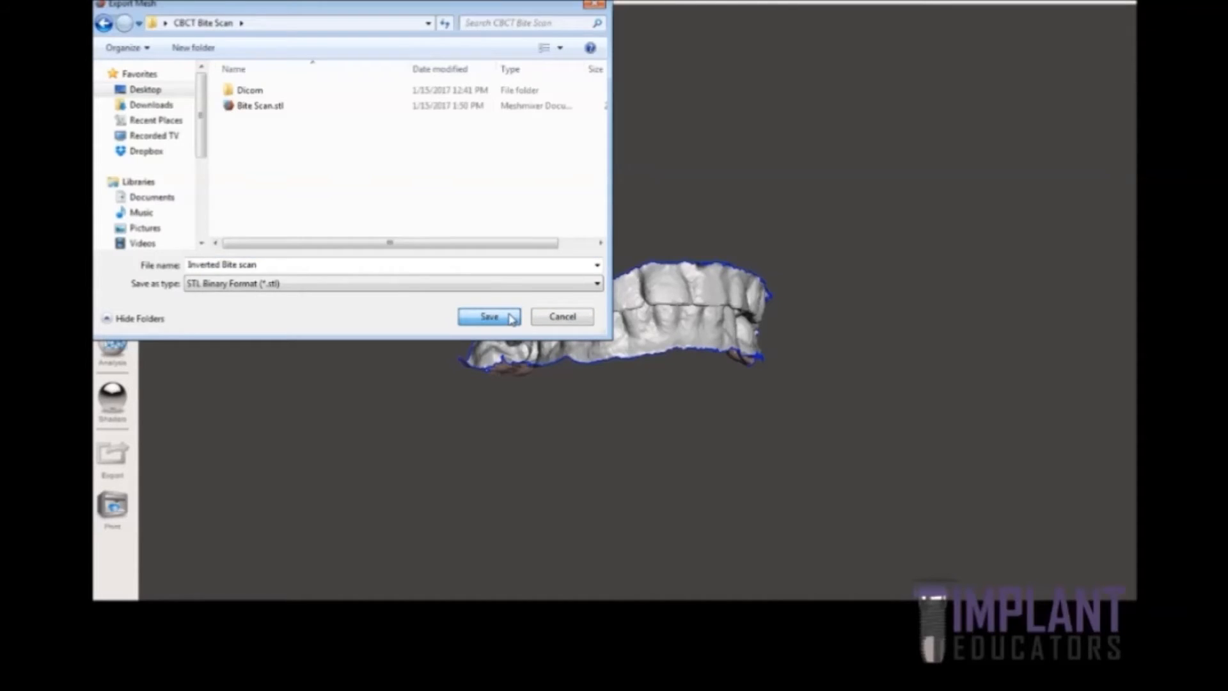
click(510, 317)
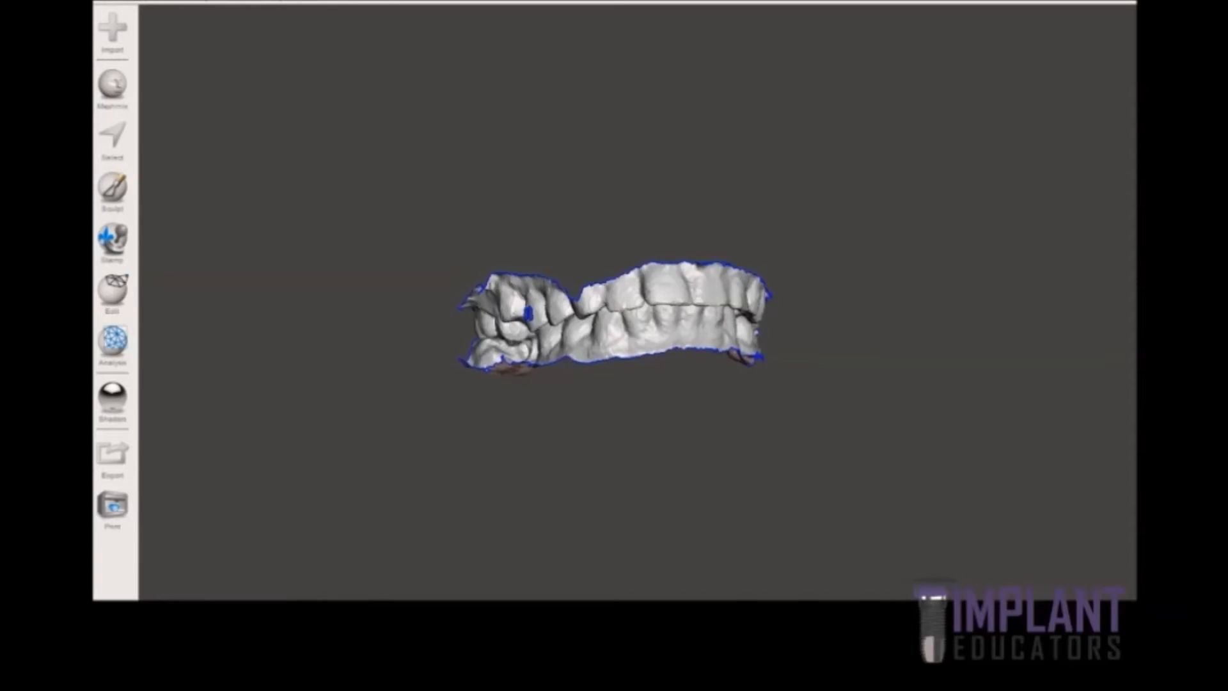
Step: Switch to Blue Sky Plan, import the Inverted Bite scan model and cancel its point-based alignment to the original dataset
click(1118, 3)
click(685, 351)
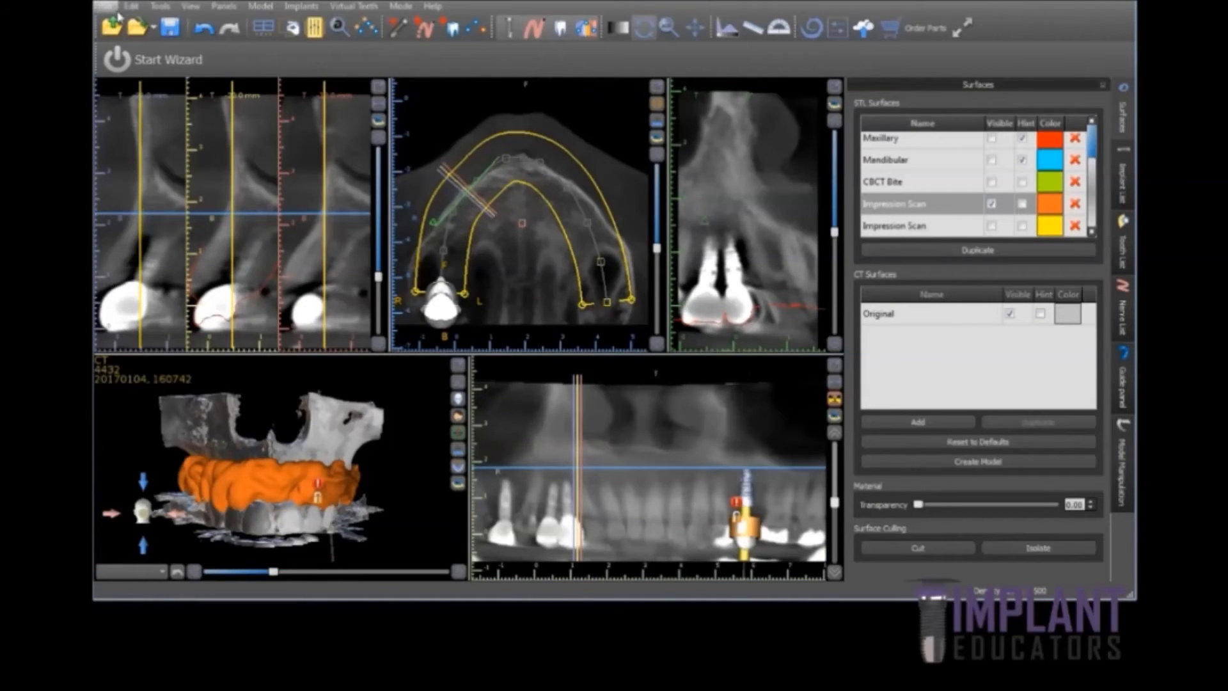
drag(570, 1, 568, 219)
drag(646, 427, 630, 402)
click(1095, 222)
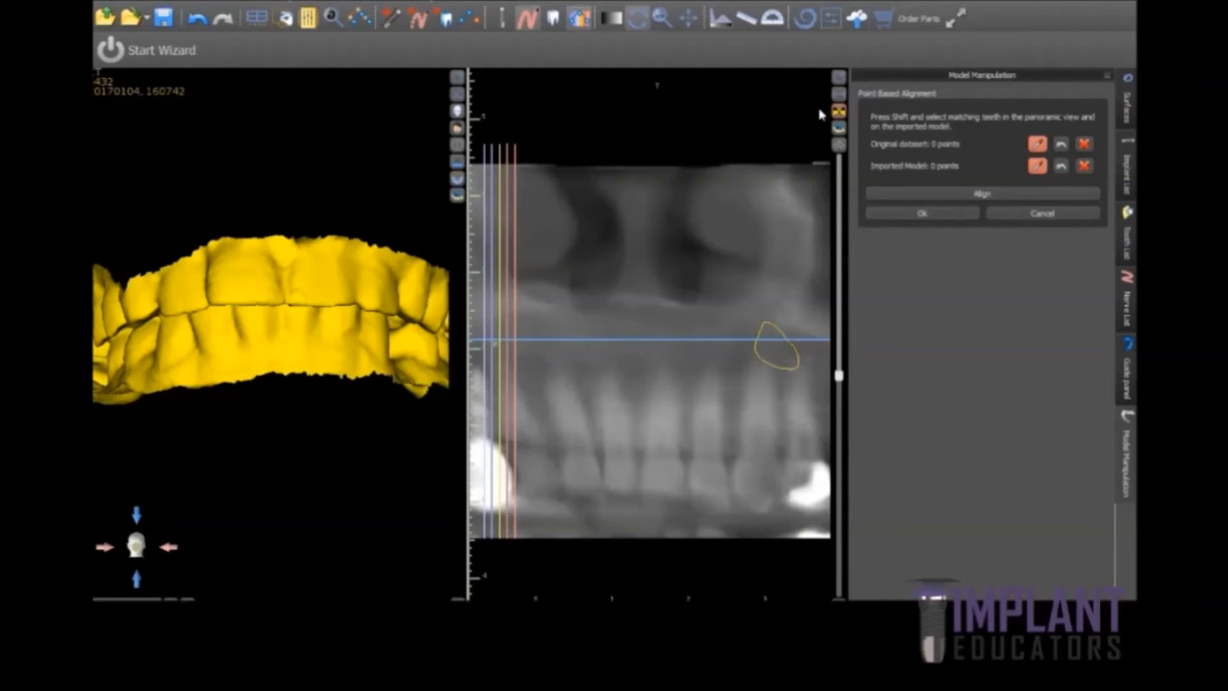
click(1045, 215)
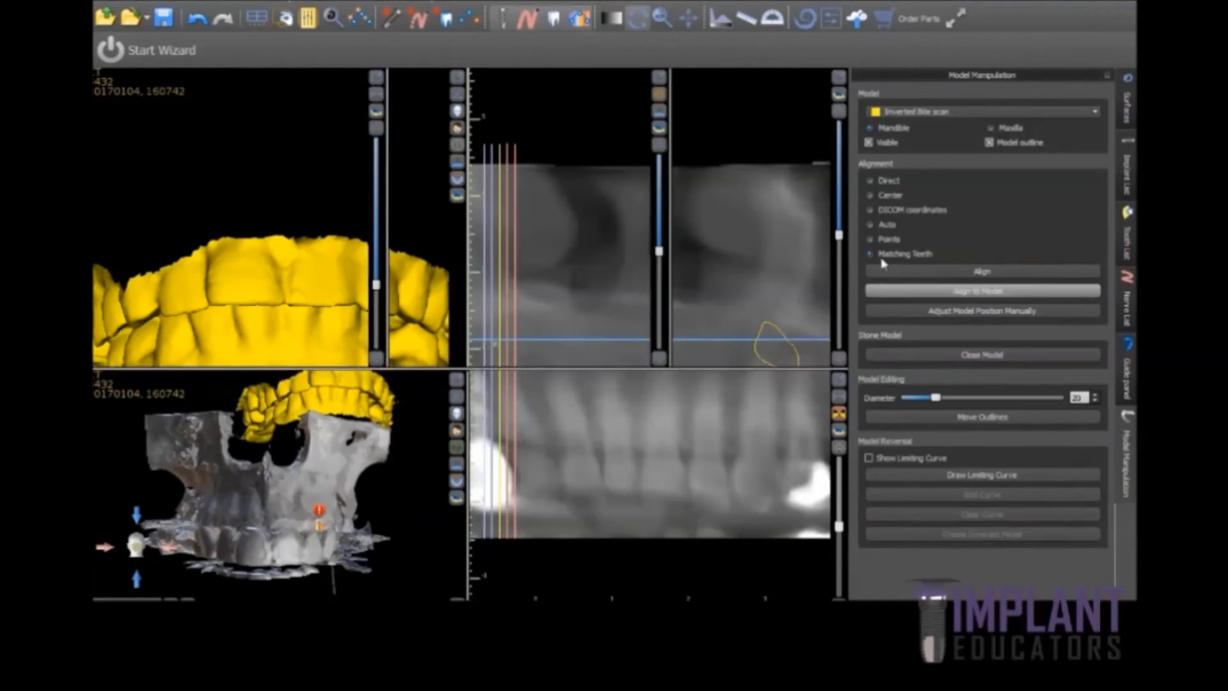
Step: Show the Maxillary surface, hide the Original CT surface and enlarge the 3D view with both the bite scan and maxillary model in sight
drag(377, 433, 374, 380)
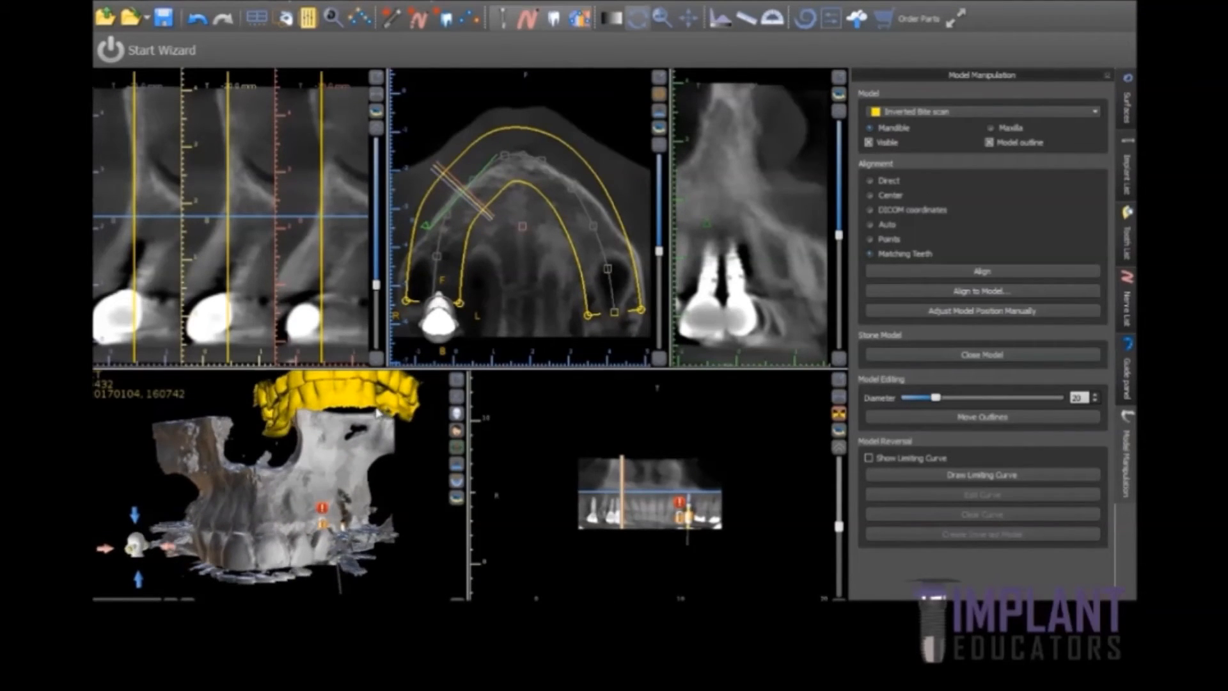
drag(417, 419, 421, 444)
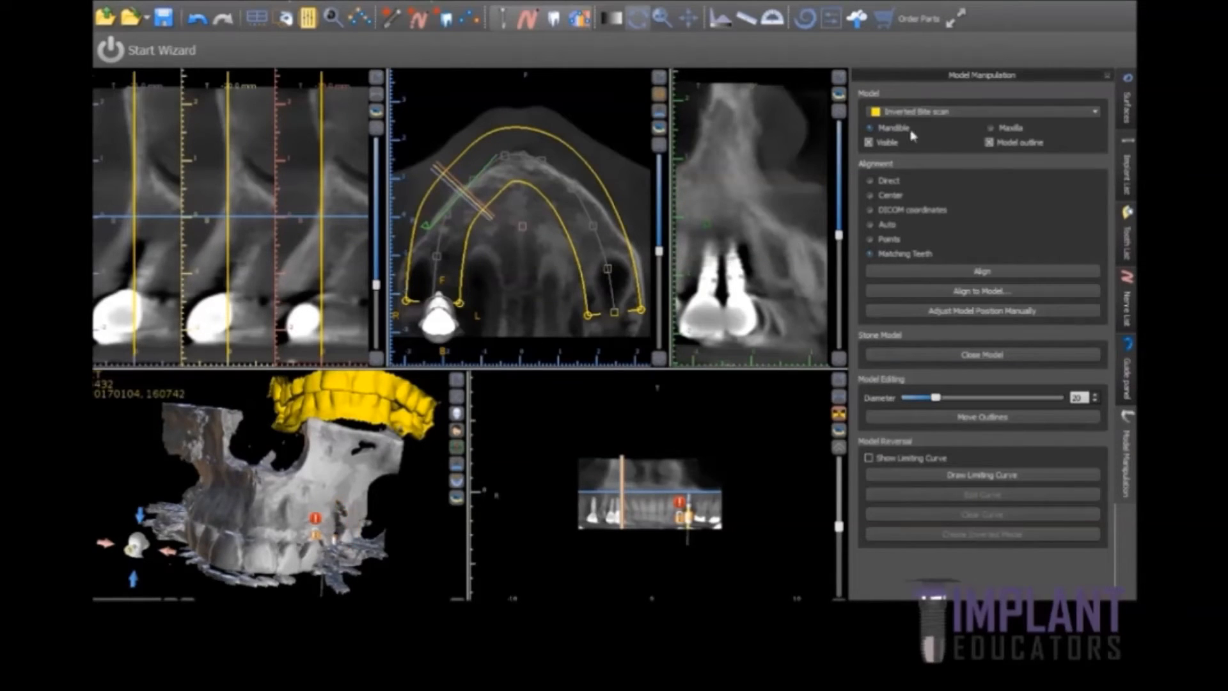
drag(414, 550, 429, 518)
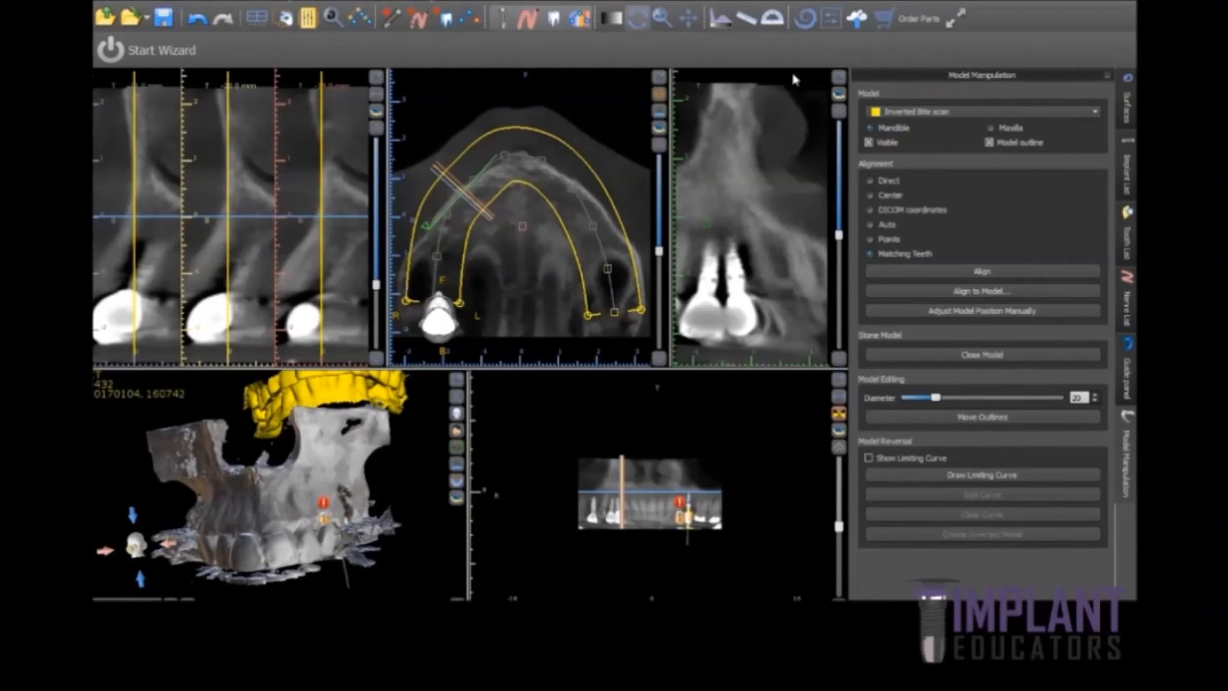
click(1128, 109)
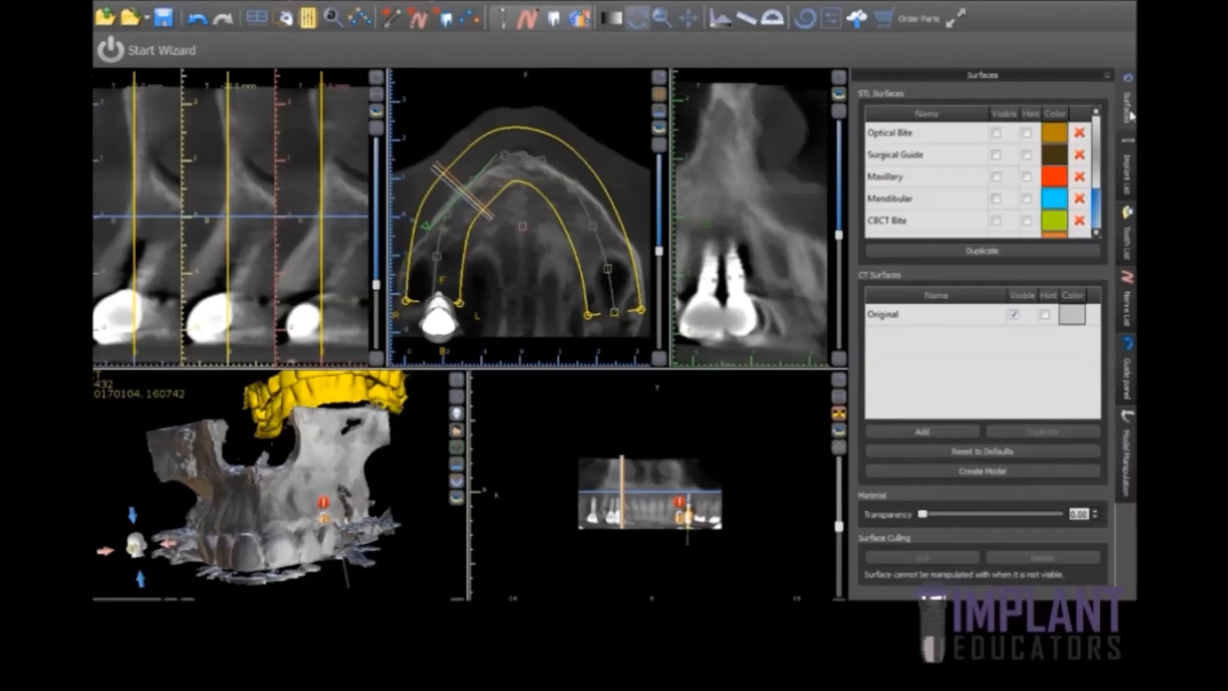
click(996, 177)
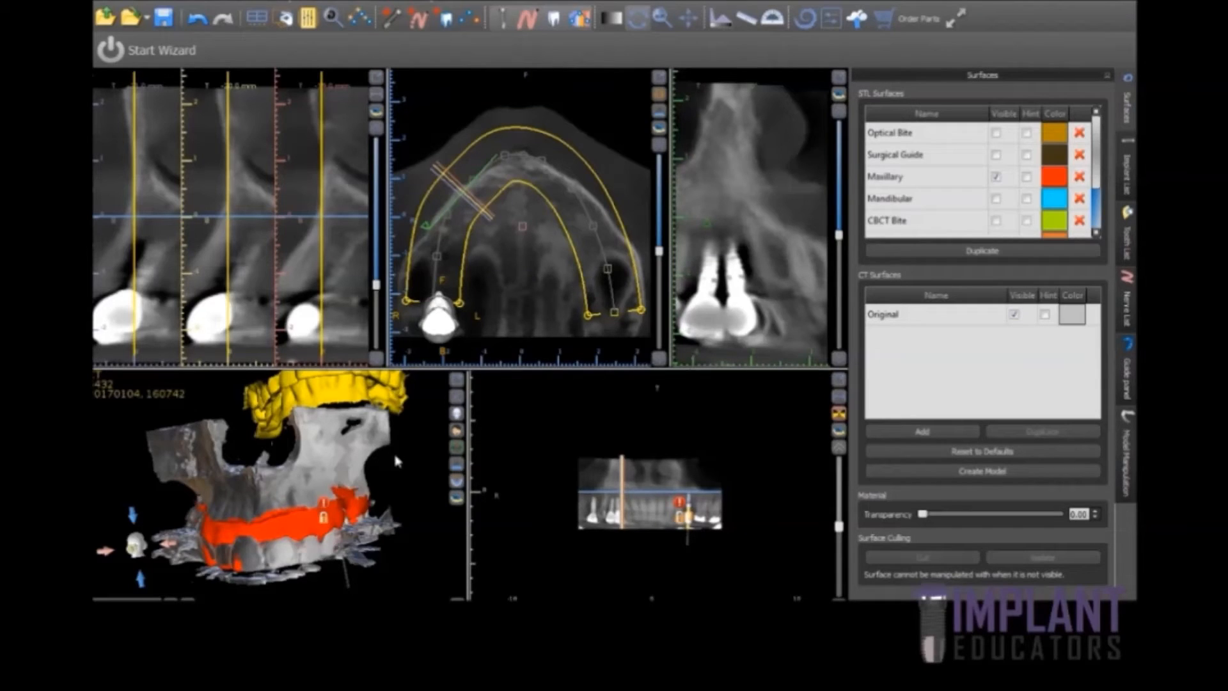
drag(397, 461, 427, 456)
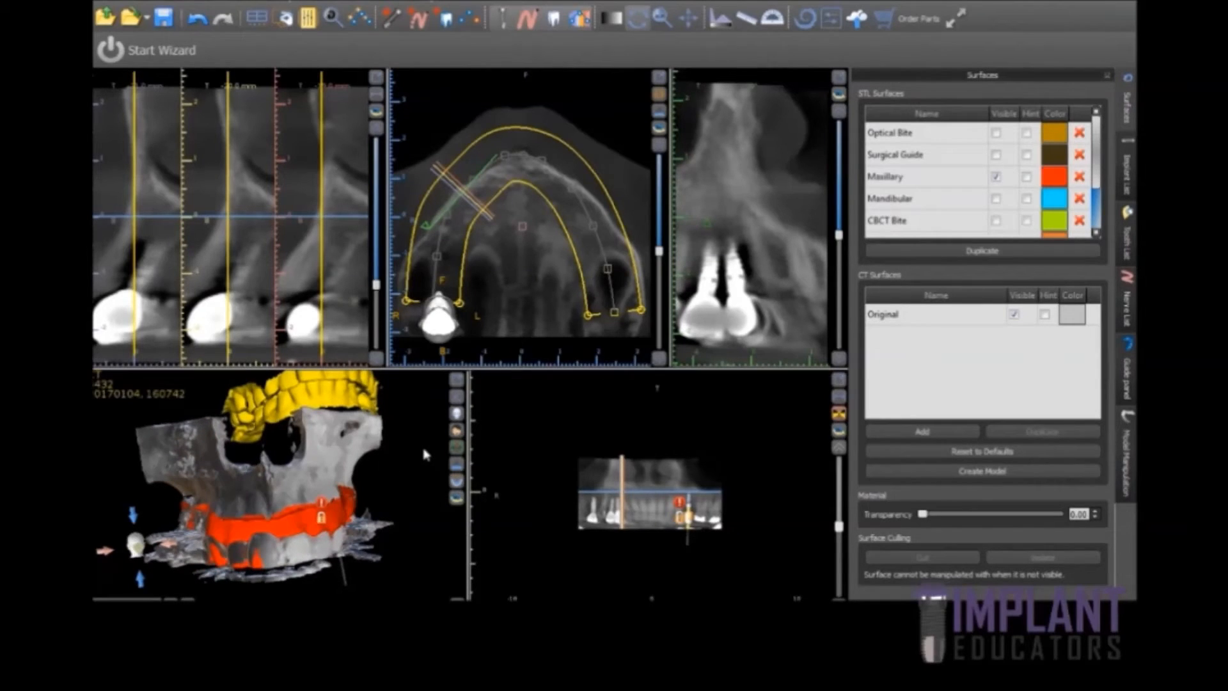
click(1014, 316)
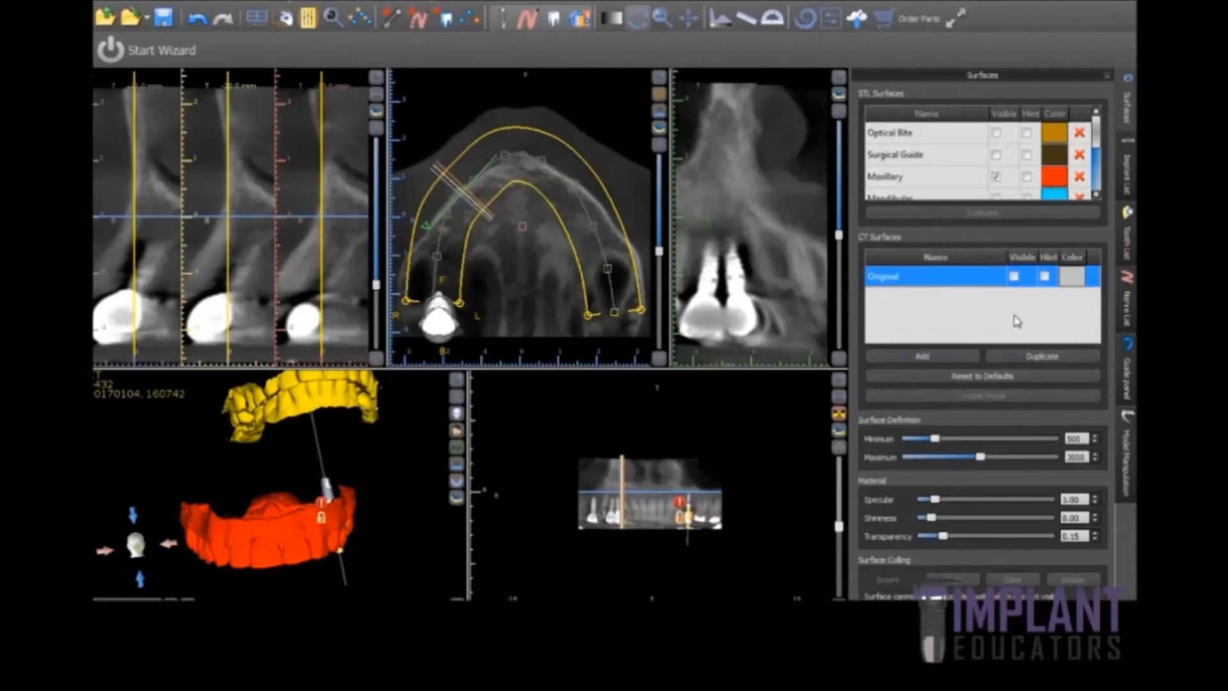
click(455, 382)
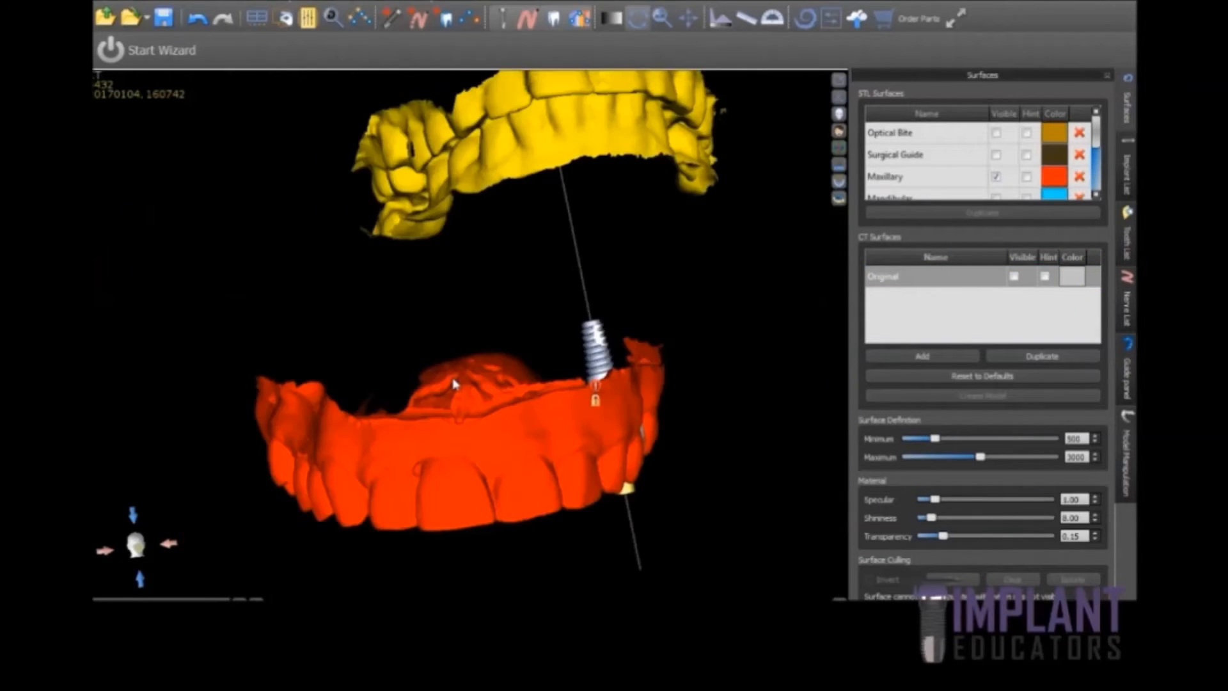
drag(348, 205, 251, 200)
drag(264, 247, 310, 218)
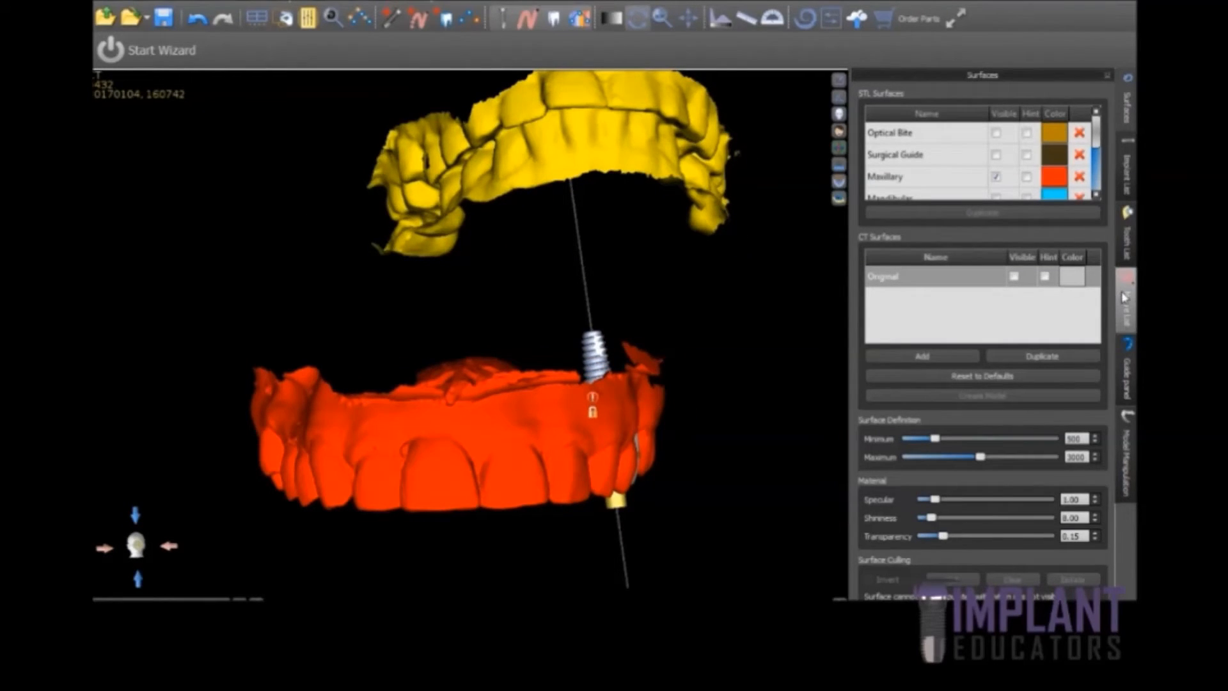
Step: Start a point-based alignment of the Inverted Bite scan to the Maxillary model and maximize the alignment window
click(1124, 438)
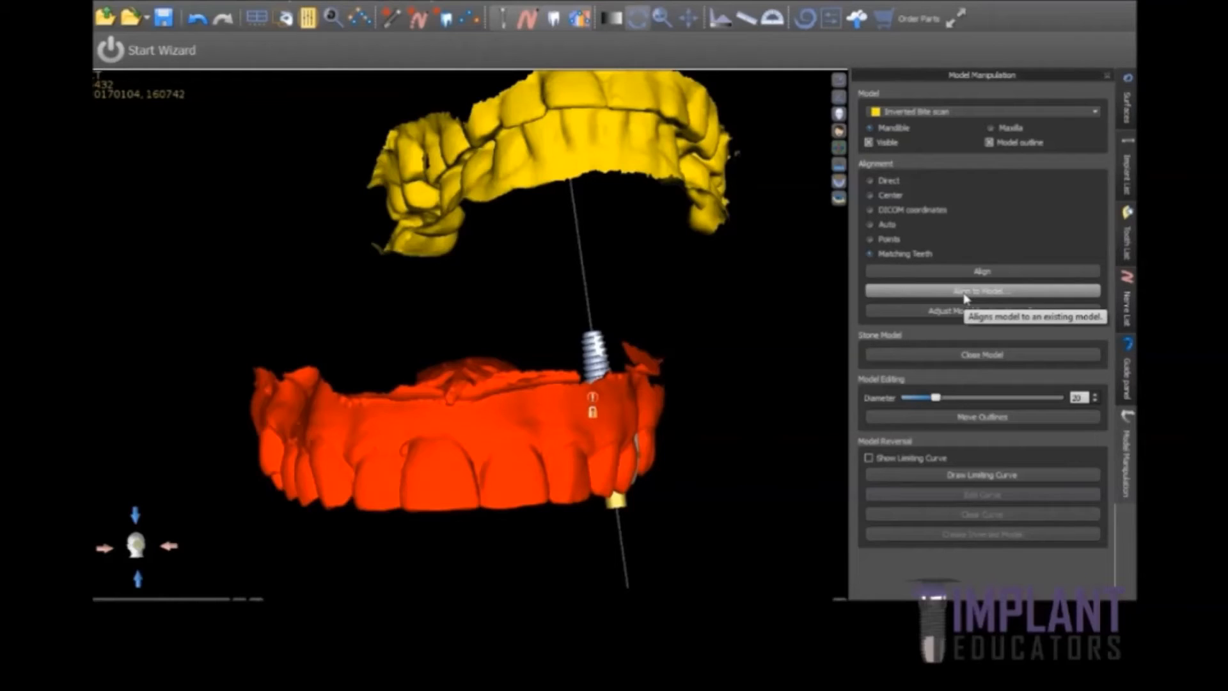
click(871, 239)
click(946, 293)
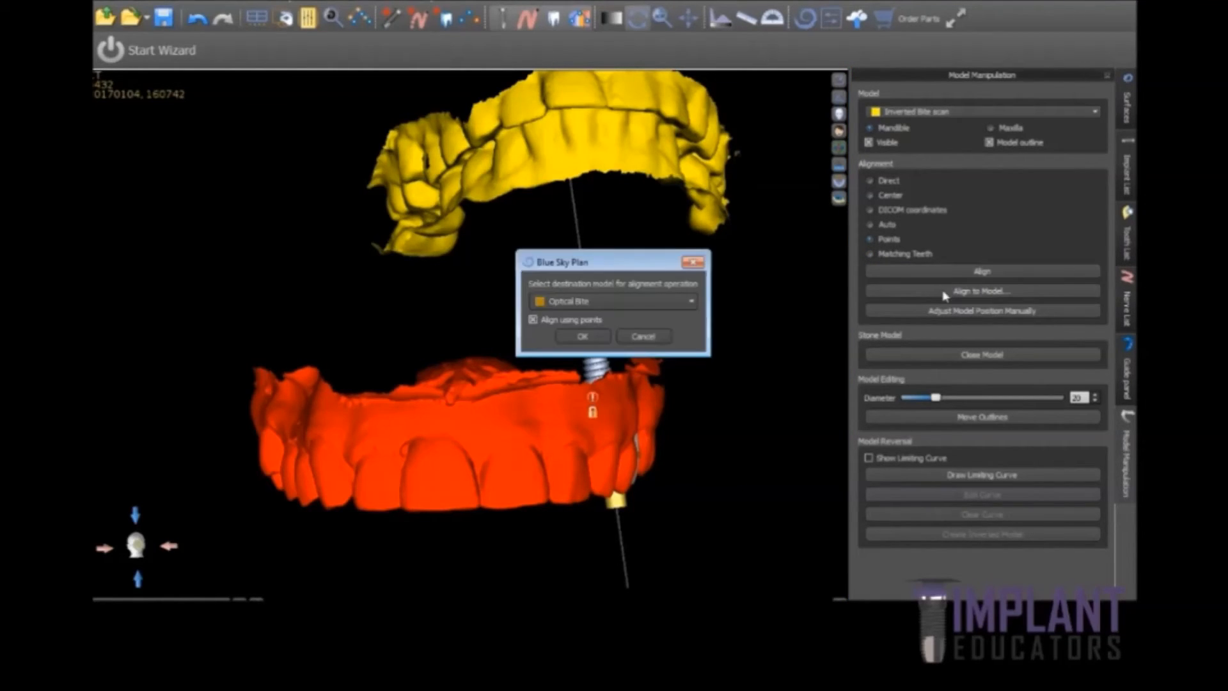
click(634, 308)
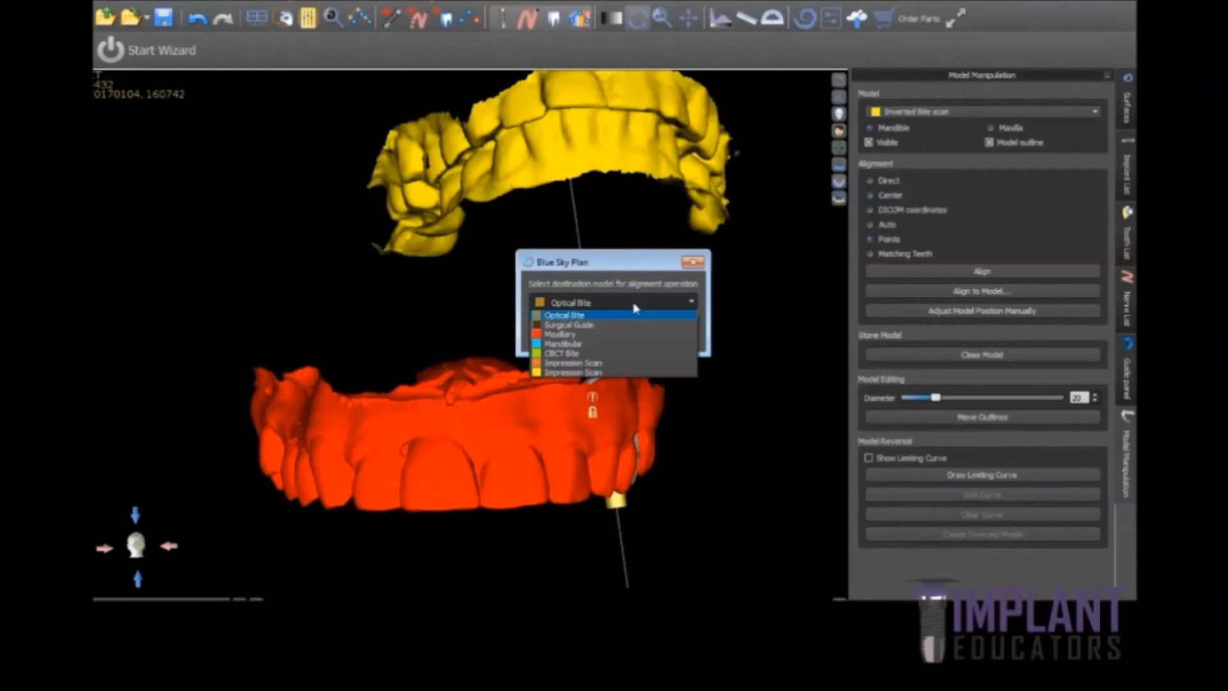
click(568, 333)
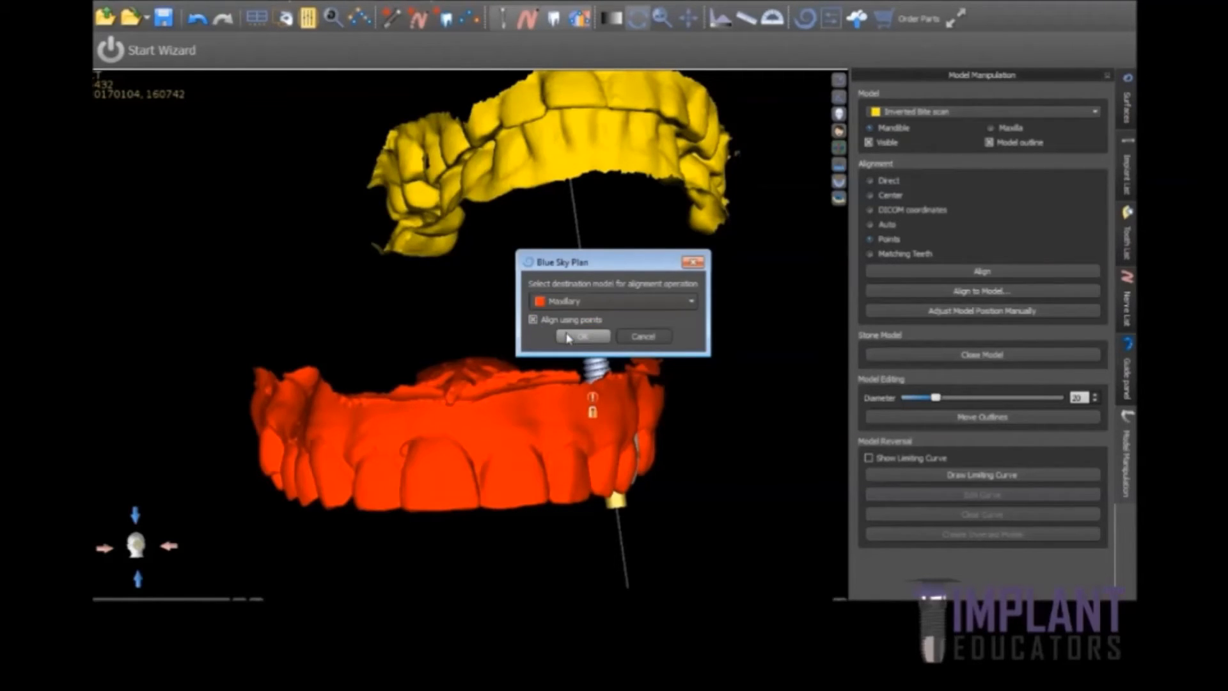
click(581, 337)
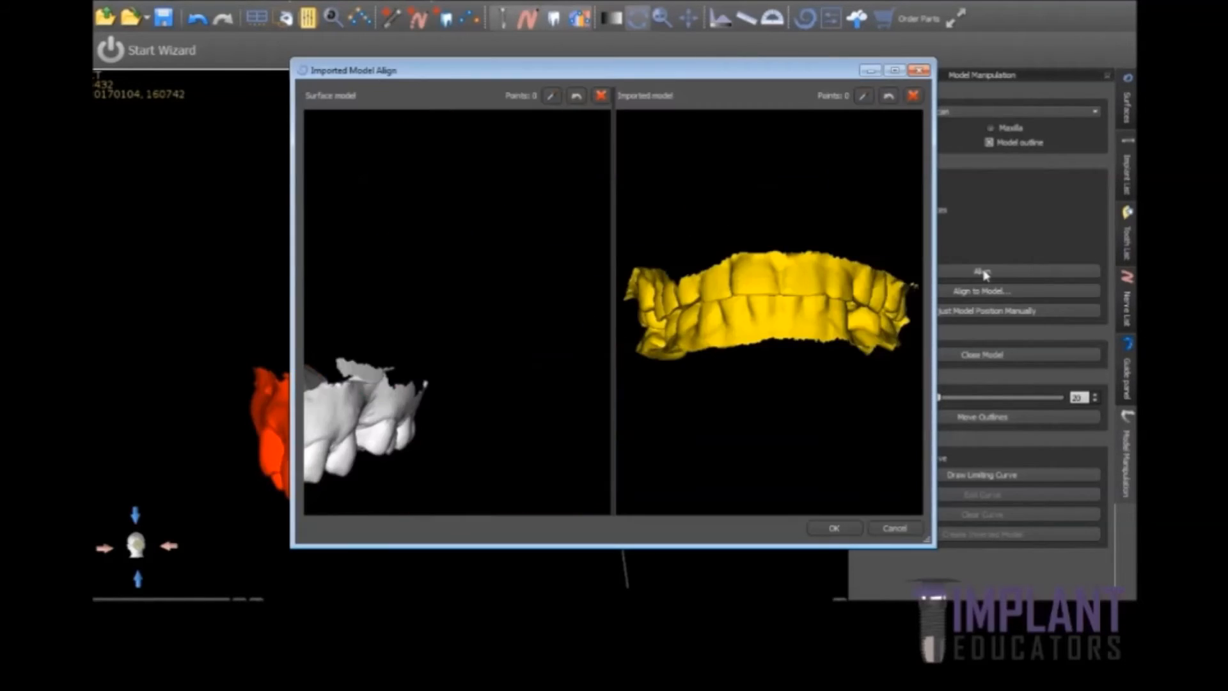
click(894, 70)
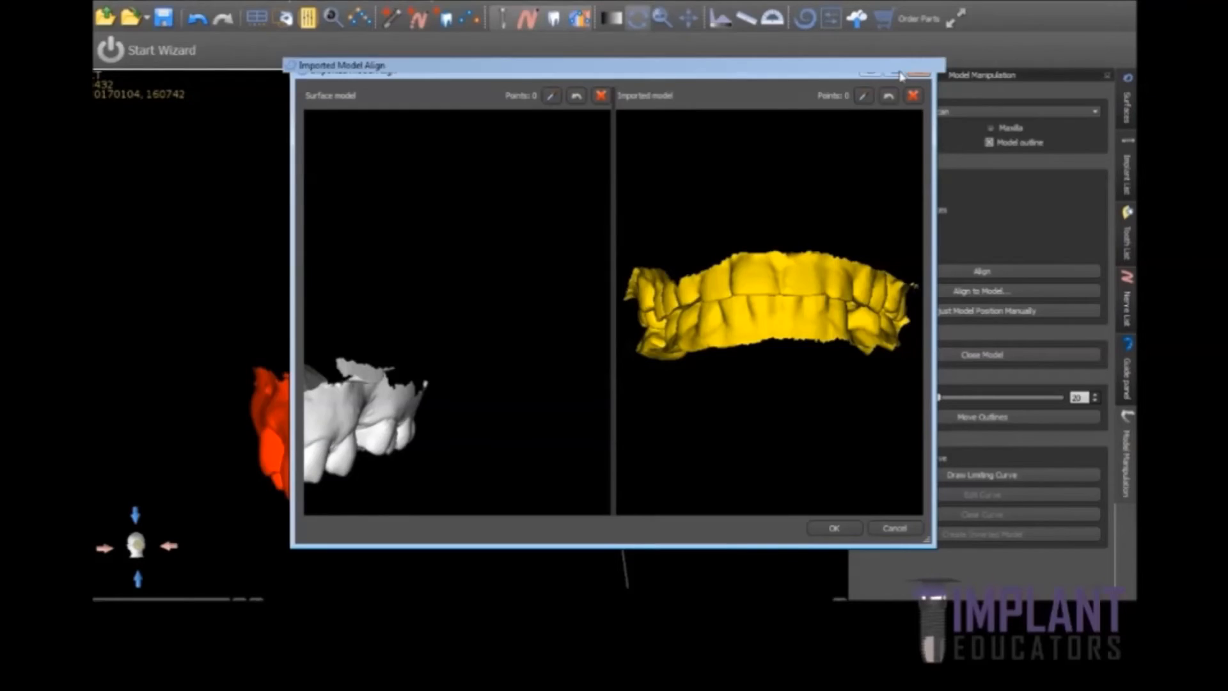
Step: Place two pairs of matching points on the molars opposite the implant side, on both the maxillary surface and the bite scan
middle_drag(313, 383, 467, 271)
drag(331, 298, 437, 283)
drag(715, 346, 818, 316)
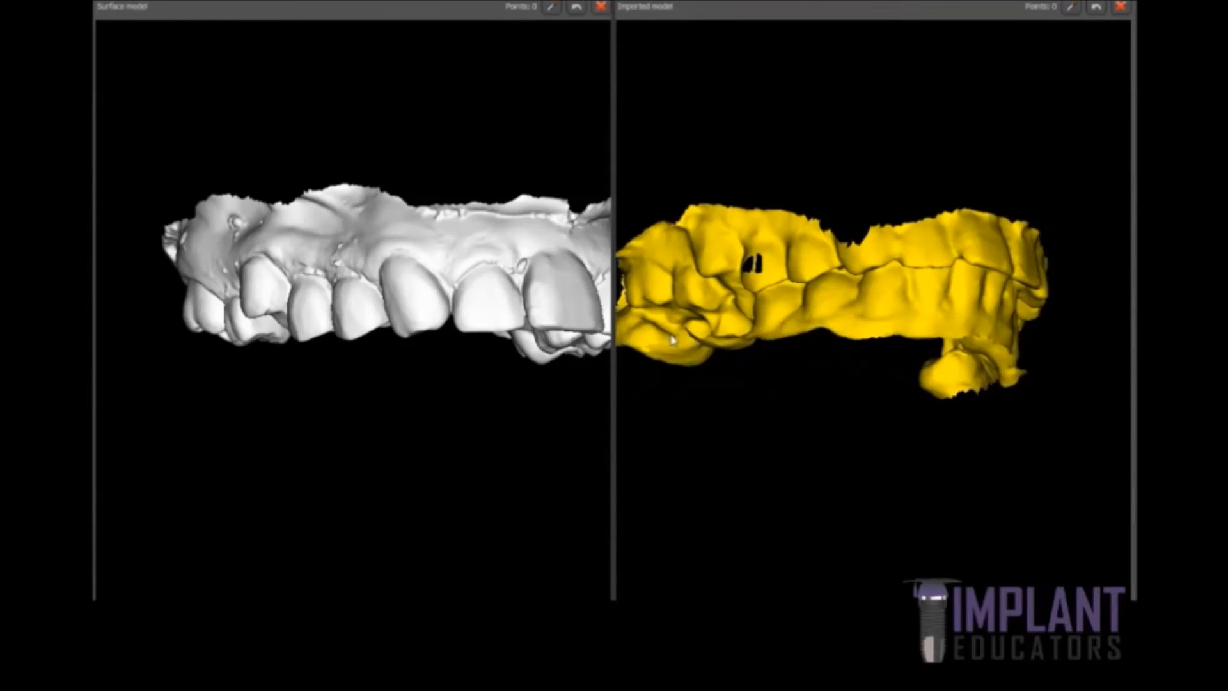
drag(319, 246, 371, 236)
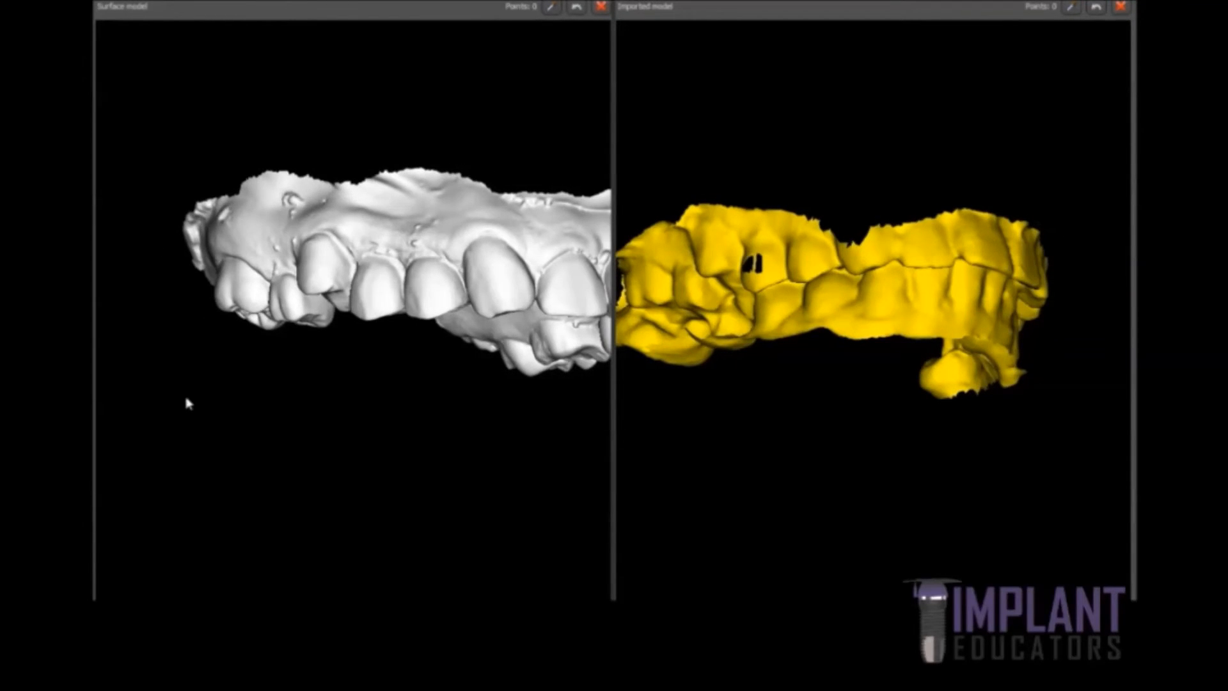
key(space)
click(253, 312)
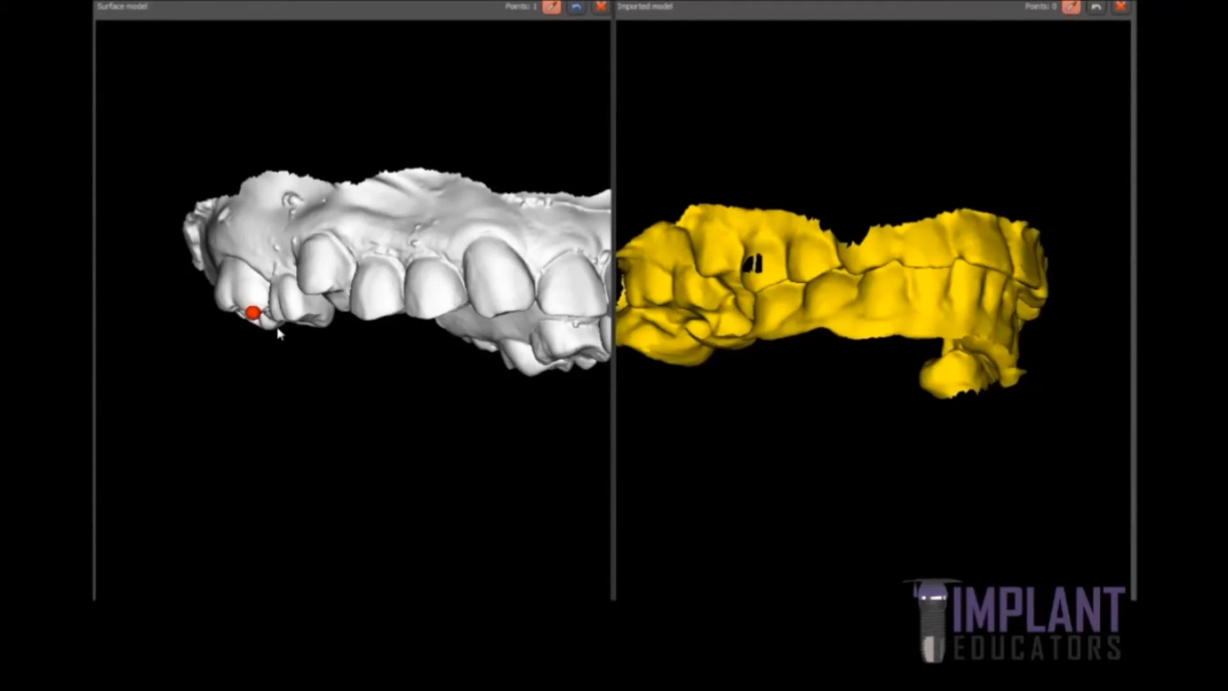
click(658, 300)
click(702, 273)
click(305, 292)
Step: Add a third pair of matching points at the premolar cusp just in front of the two marked molar positions
drag(508, 365, 324, 242)
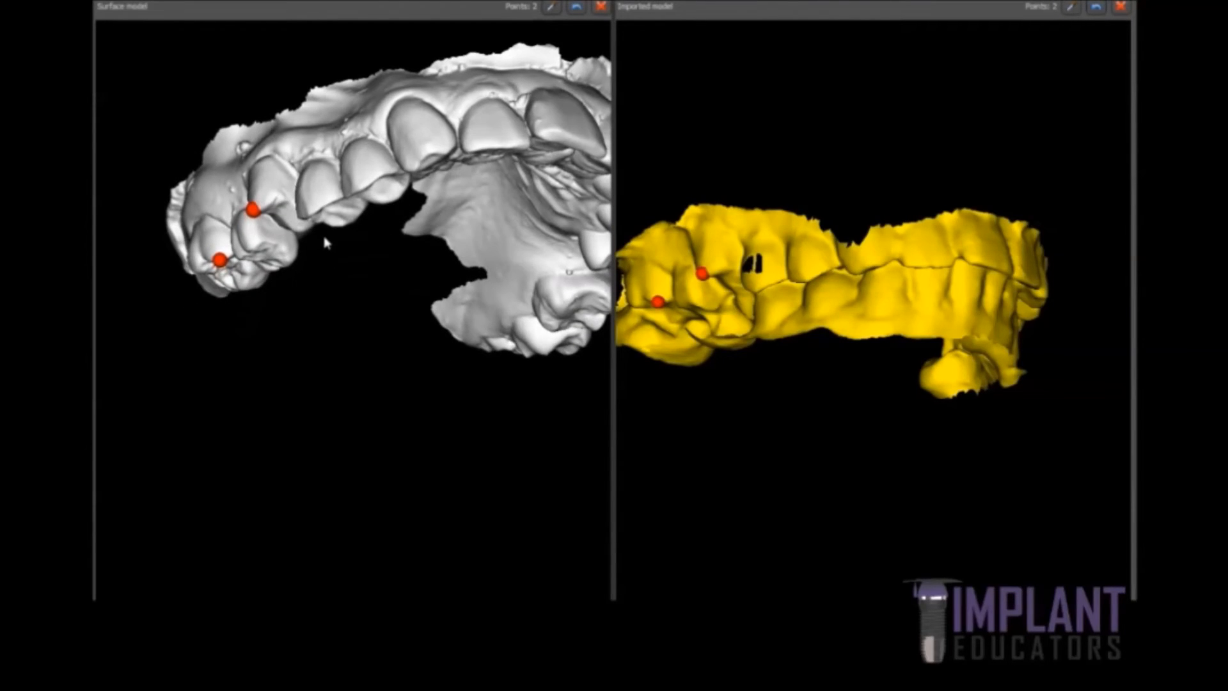
key(space)
click(310, 216)
drag(846, 450, 867, 371)
key(space)
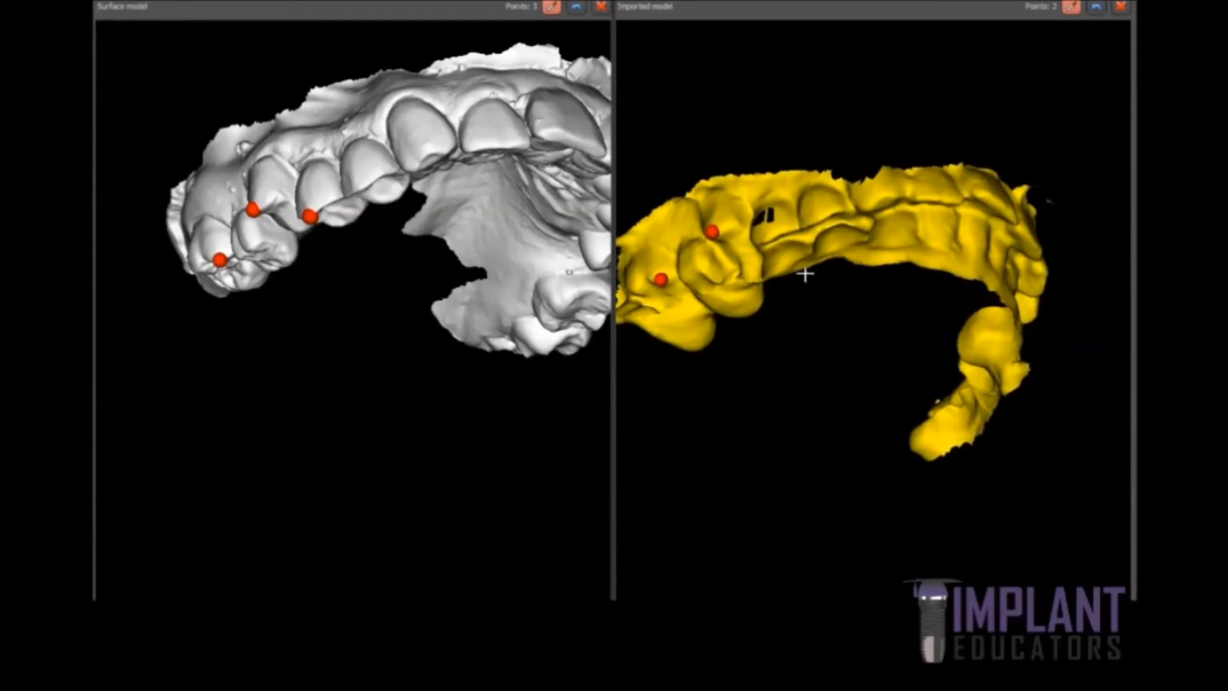
click(765, 242)
Step: Add a fourth pair of matching points at the incisal edge between the two upper central incisors
drag(765, 242, 843, 276)
key(space)
click(844, 275)
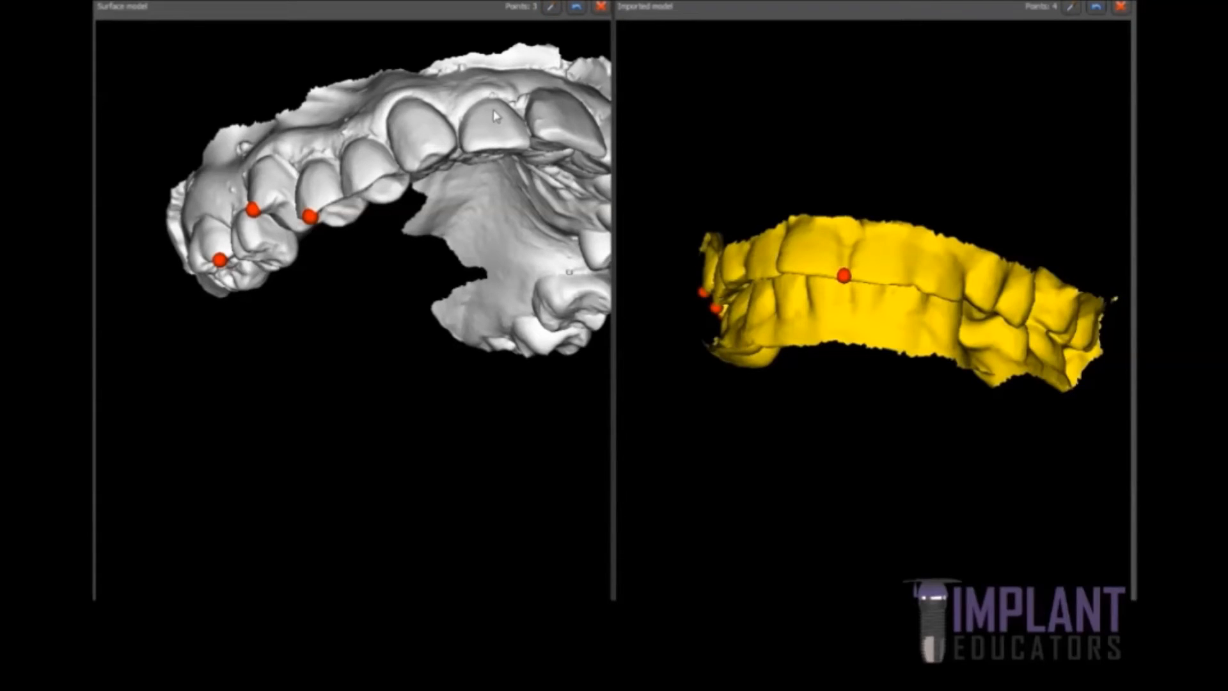
drag(518, 131, 380, 183)
key(space)
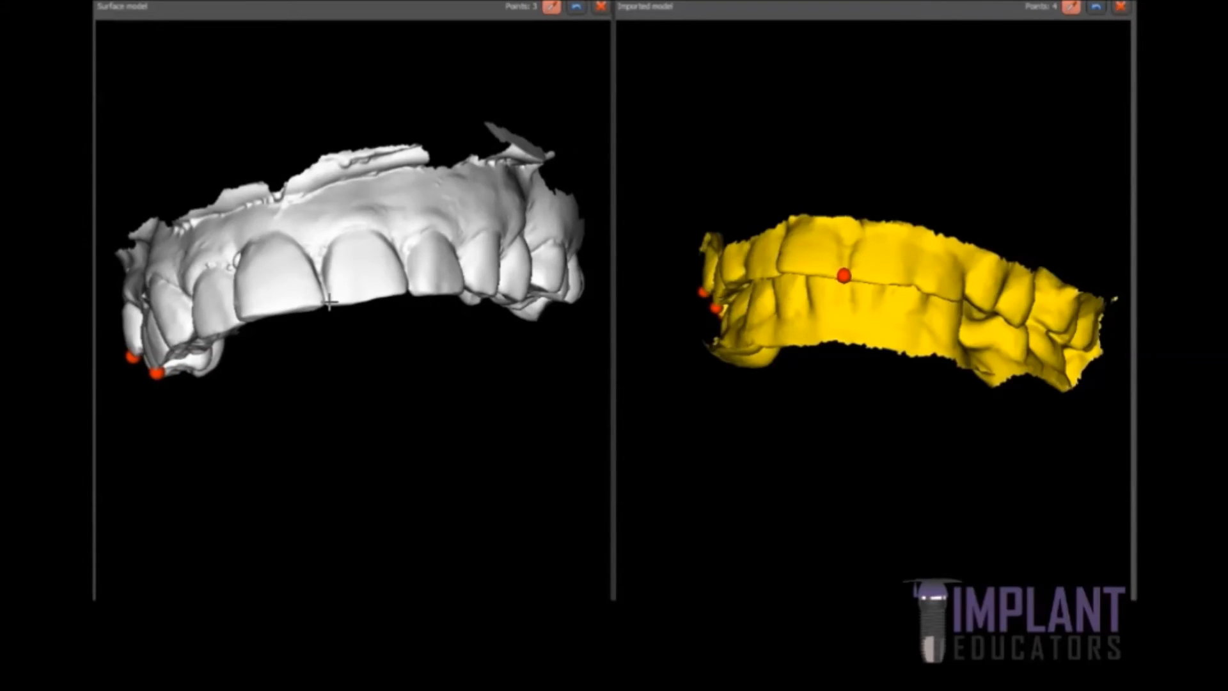
click(325, 302)
Step: Add a fifth pair of matching points on the premolar tip just in front of the implant gap
drag(489, 262, 407, 275)
drag(1061, 330, 972, 262)
key(space)
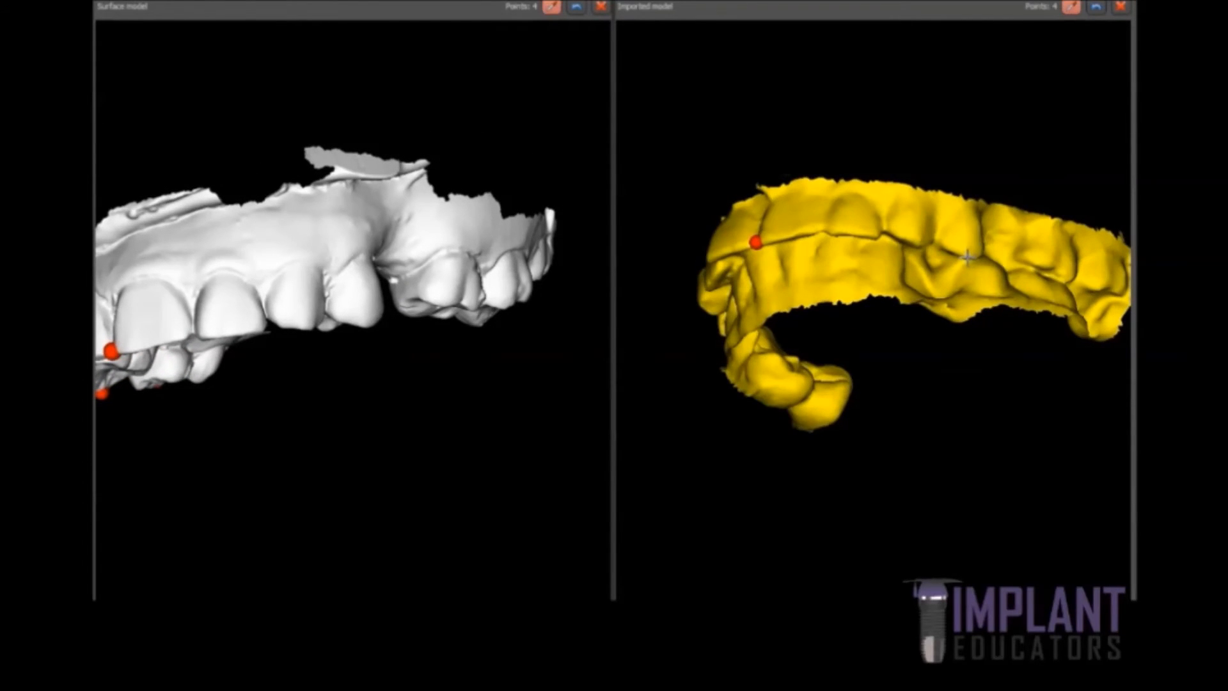
click(970, 258)
key(space)
click(364, 326)
Step: Add a sixth pair of matching points on the first molar directly behind the implant gap
drag(568, 371, 481, 355)
drag(936, 333, 963, 265)
key(space)
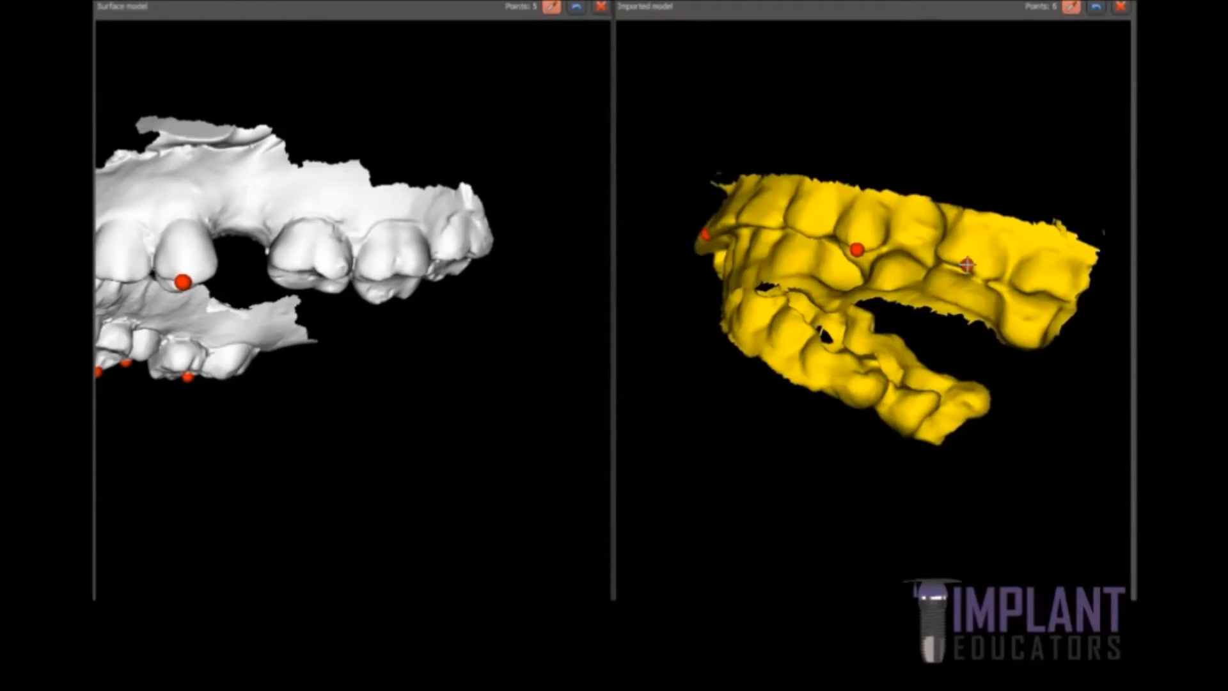
click(967, 264)
key(space)
click(314, 269)
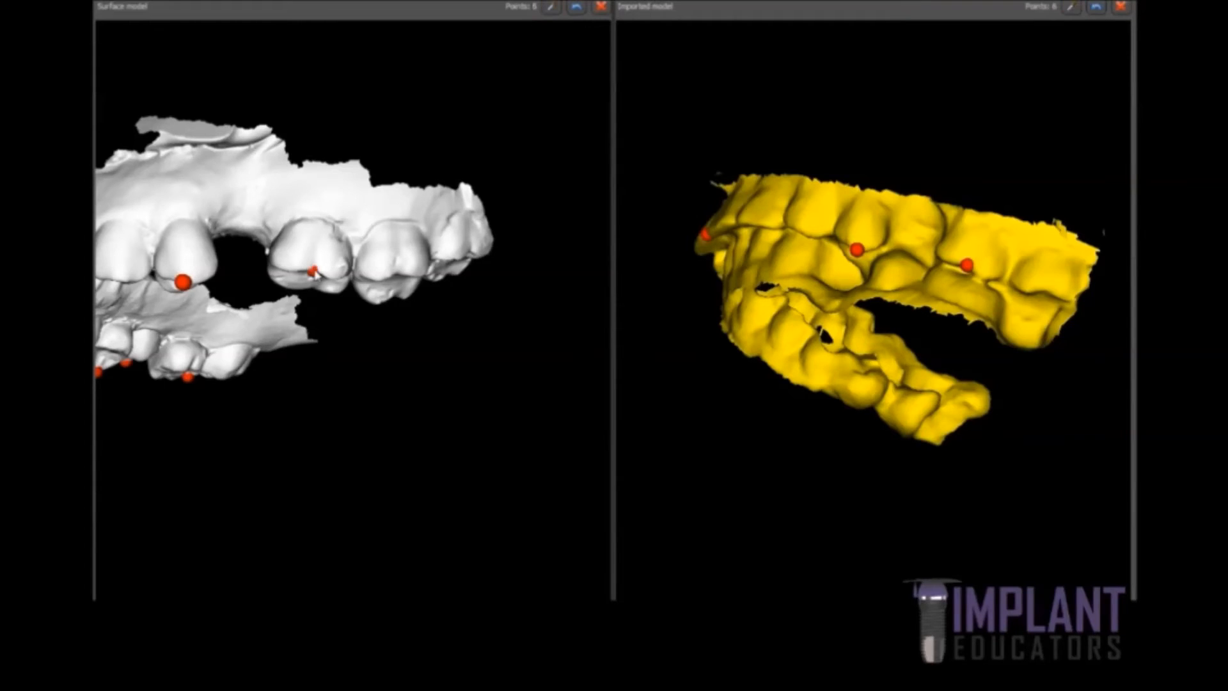
Step: Add a seventh pair of matching points on the second molar behind the gap, redoing the bite scan point once
key(space)
click(377, 280)
key(space)
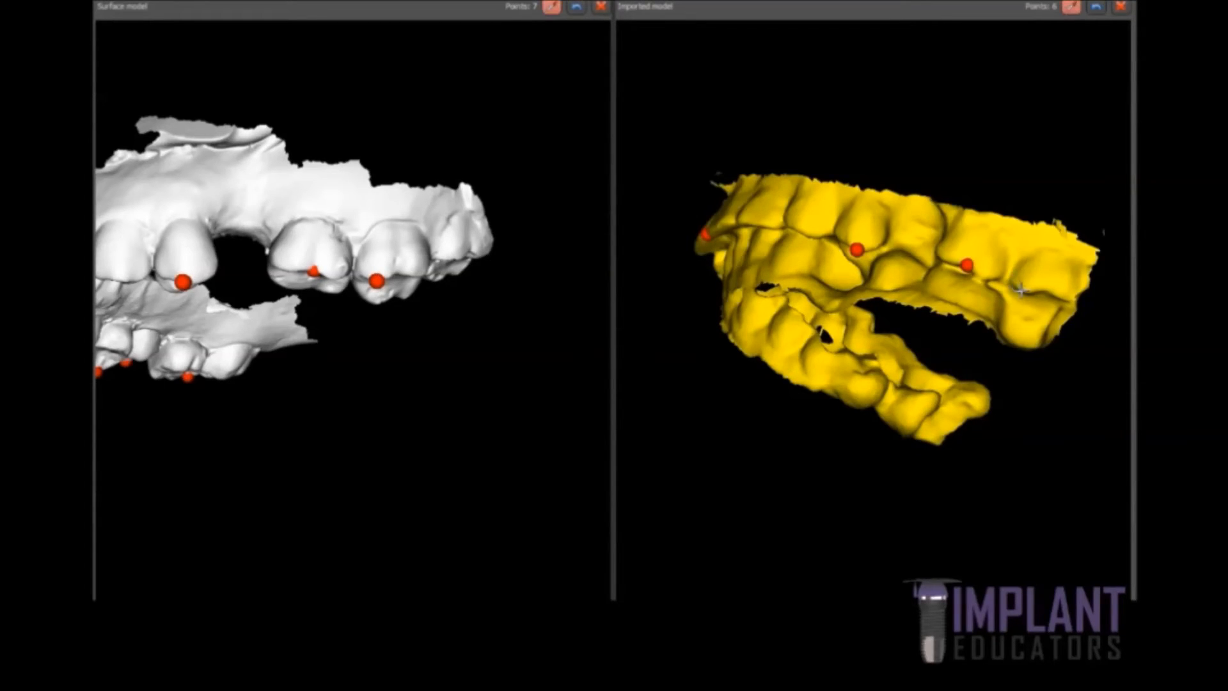
click(1023, 294)
click(1096, 7)
key(space)
click(1022, 291)
Step: Add an eighth pair of matching points between the central and lateral incisors opposite the implant side
drag(457, 313, 555, 337)
drag(234, 250, 733, 382)
drag(451, 241, 473, 195)
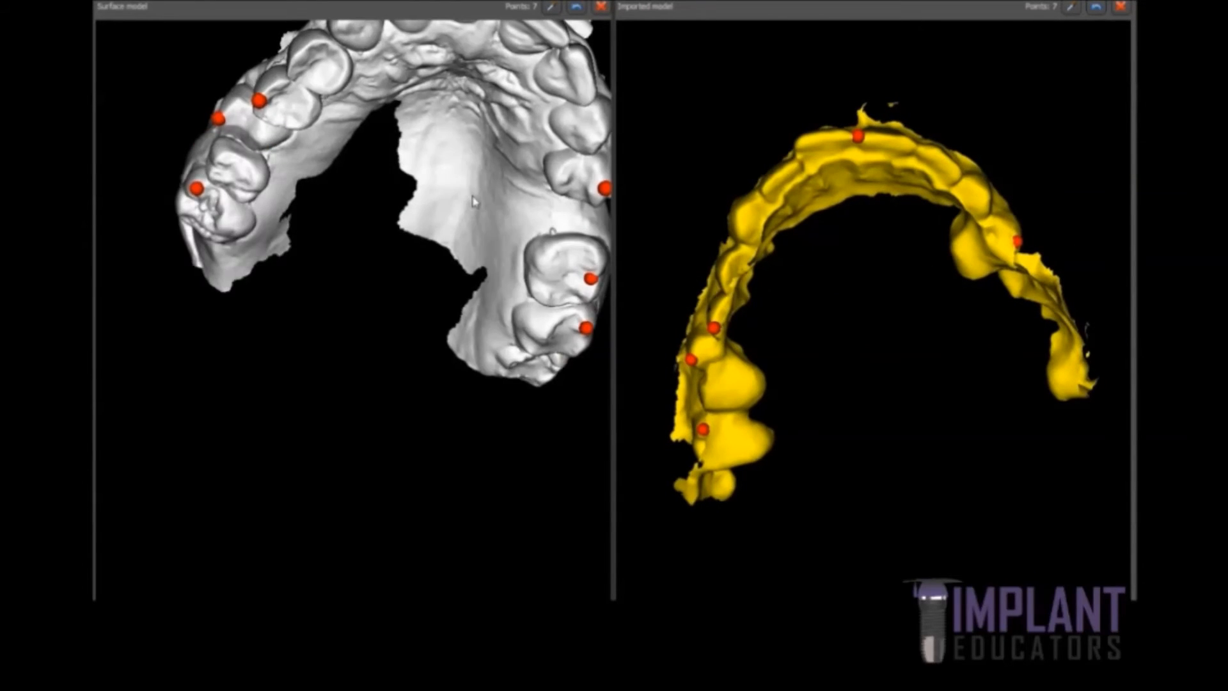
drag(464, 241, 456, 377)
scroll(456, 359, up, 3)
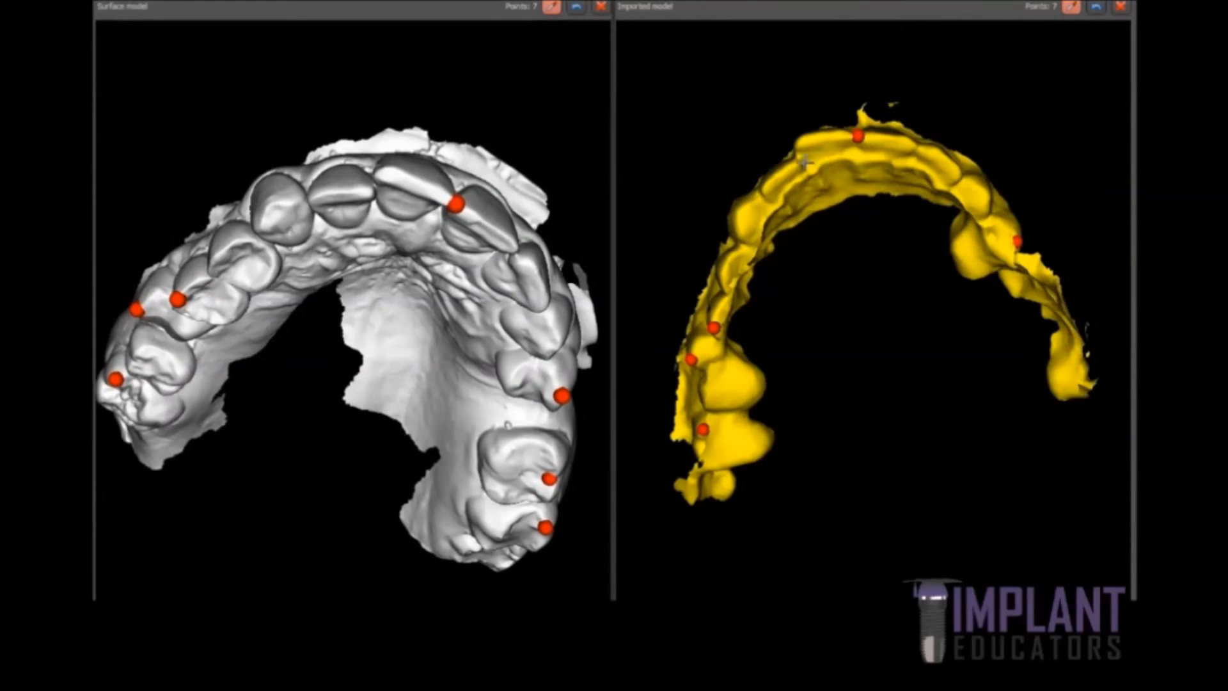
click(798, 163)
click(373, 192)
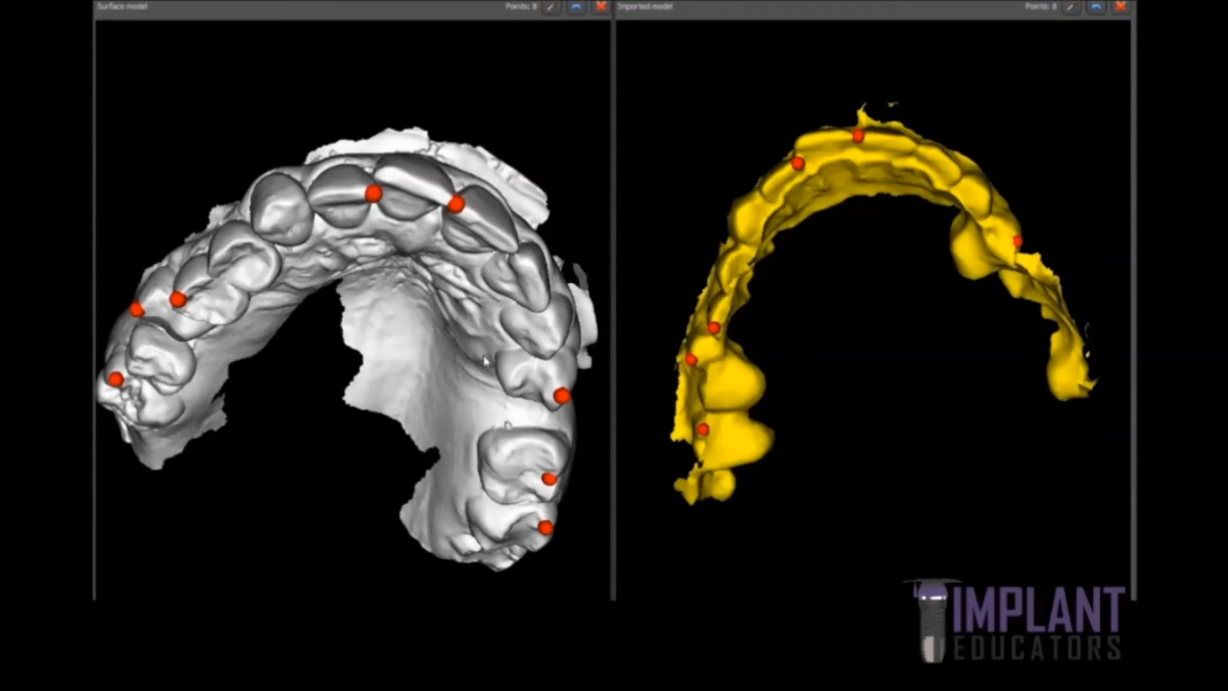
Step: Add a ninth pair of matching points between the lateral incisor and canine on the implant side, and apply the alignment
drag(529, 326, 522, 295)
drag(974, 357, 924, 347)
key(ctrl)
click(949, 178)
drag(584, 255, 518, 193)
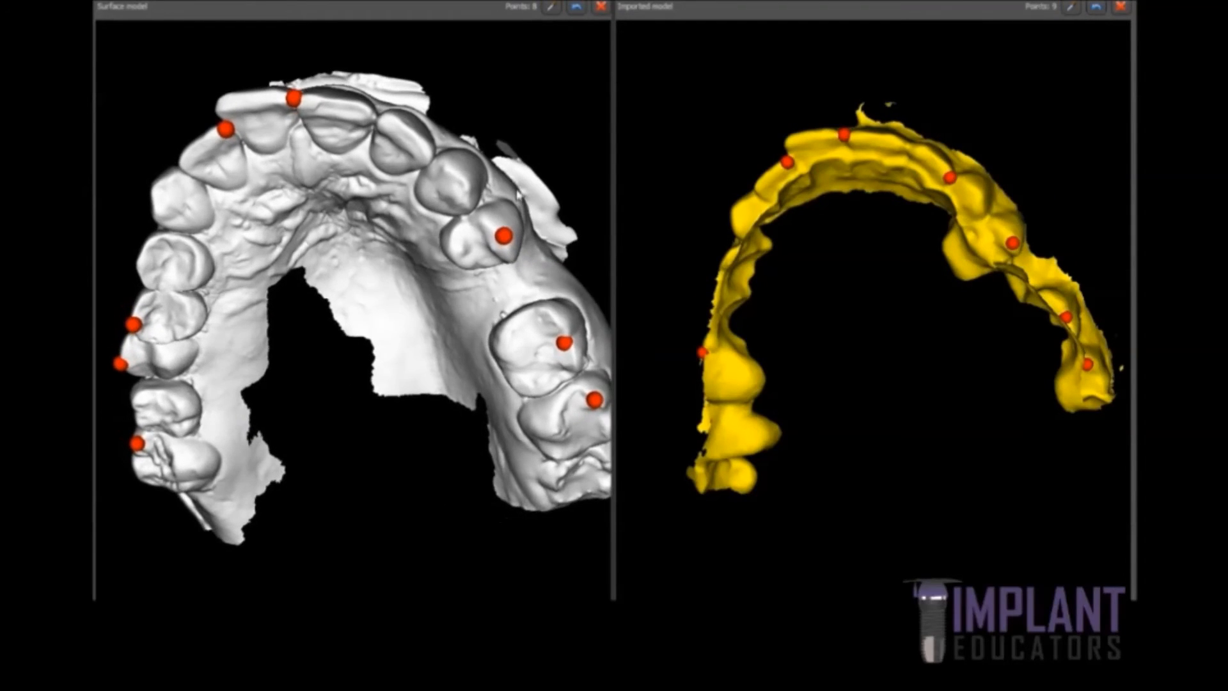
key(ctrl)
click(425, 161)
click(1024, 597)
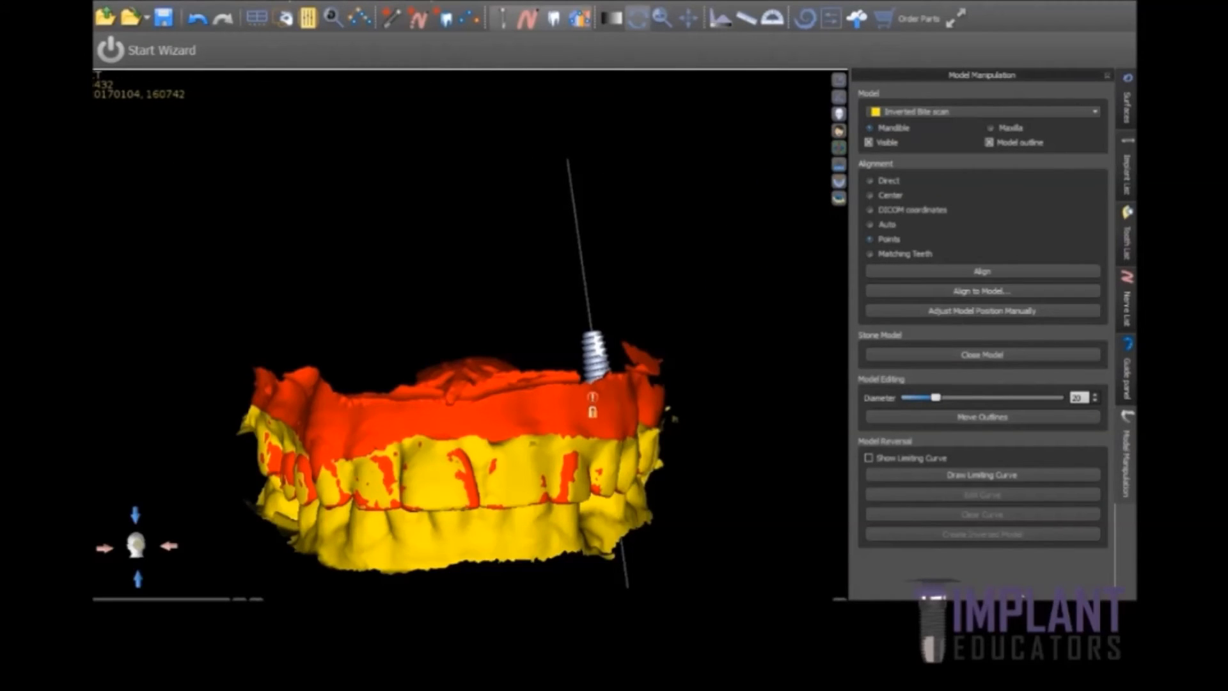
Step: Examine the fit of the bite scan on the maxillary model from the front, below and both sides
drag(464, 320, 535, 419)
drag(648, 161, 401, 149)
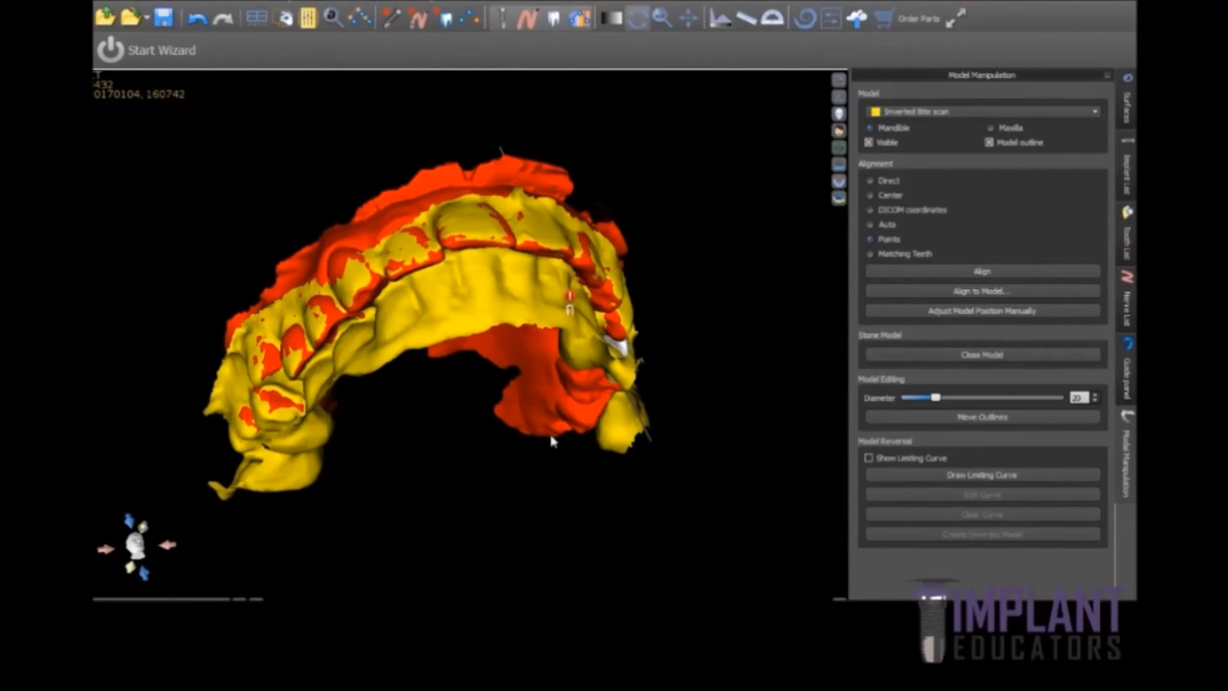
drag(553, 442, 454, 463)
drag(638, 162, 599, 202)
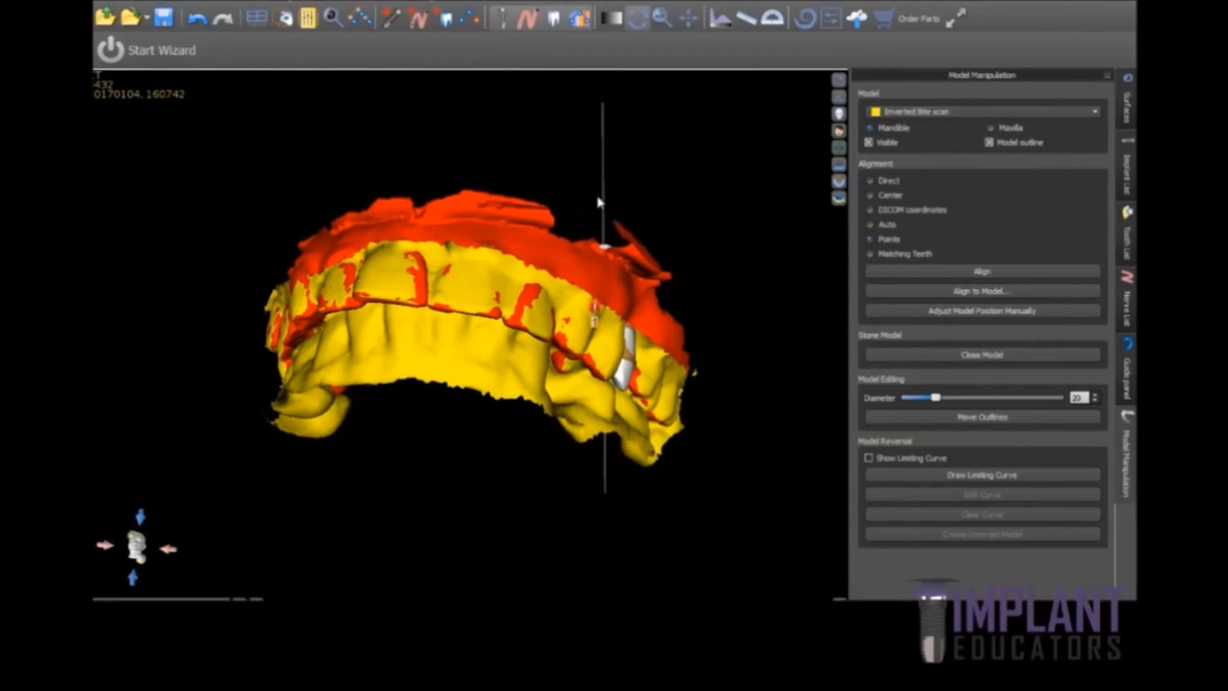
drag(483, 212, 729, 181)
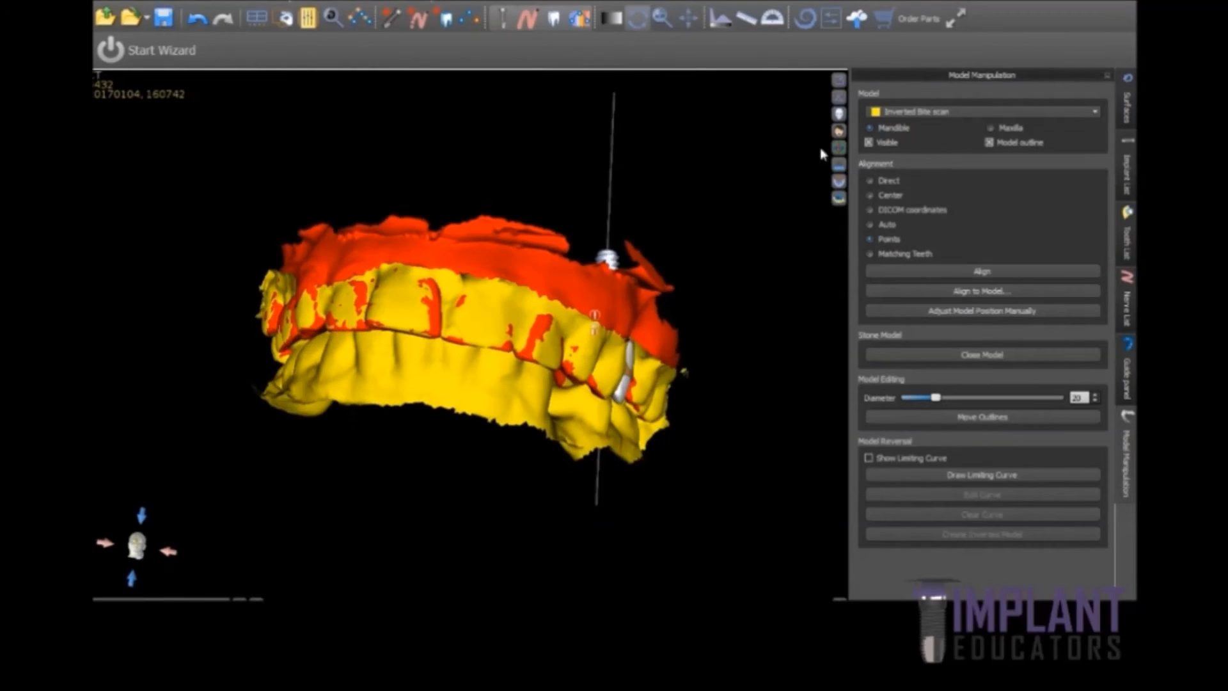
Step: Restore the multi-view layout and turn on the Hint outline for the Maxillary surface
click(840, 82)
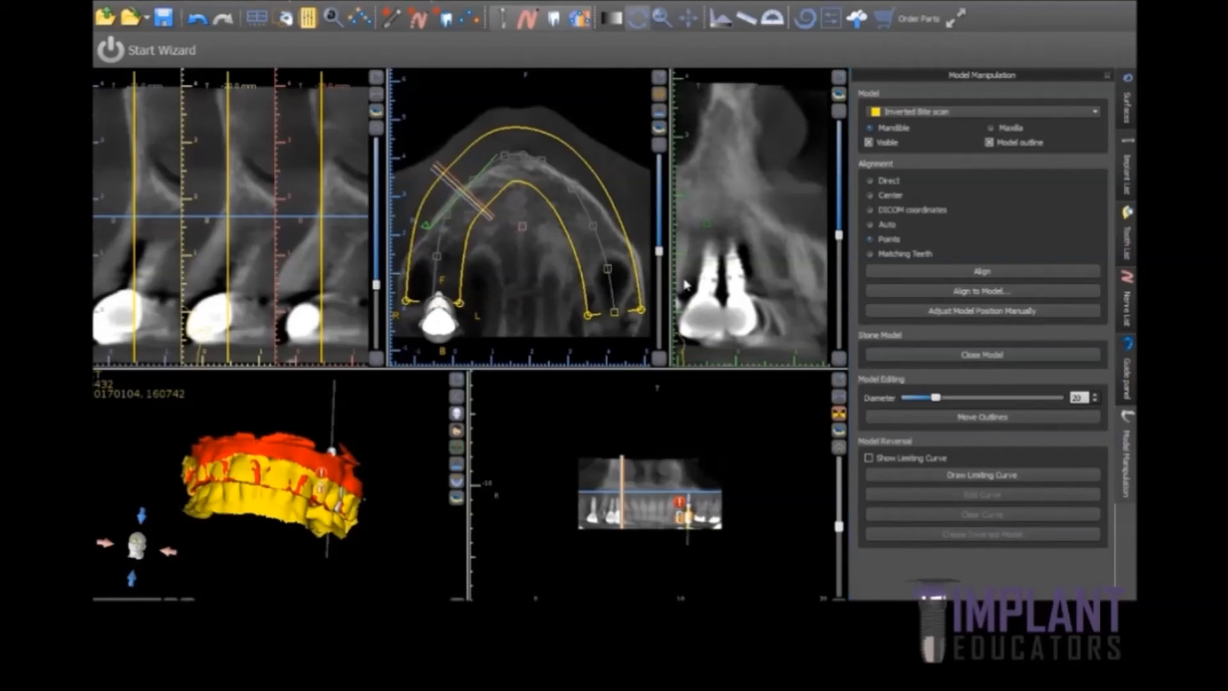
click(1125, 115)
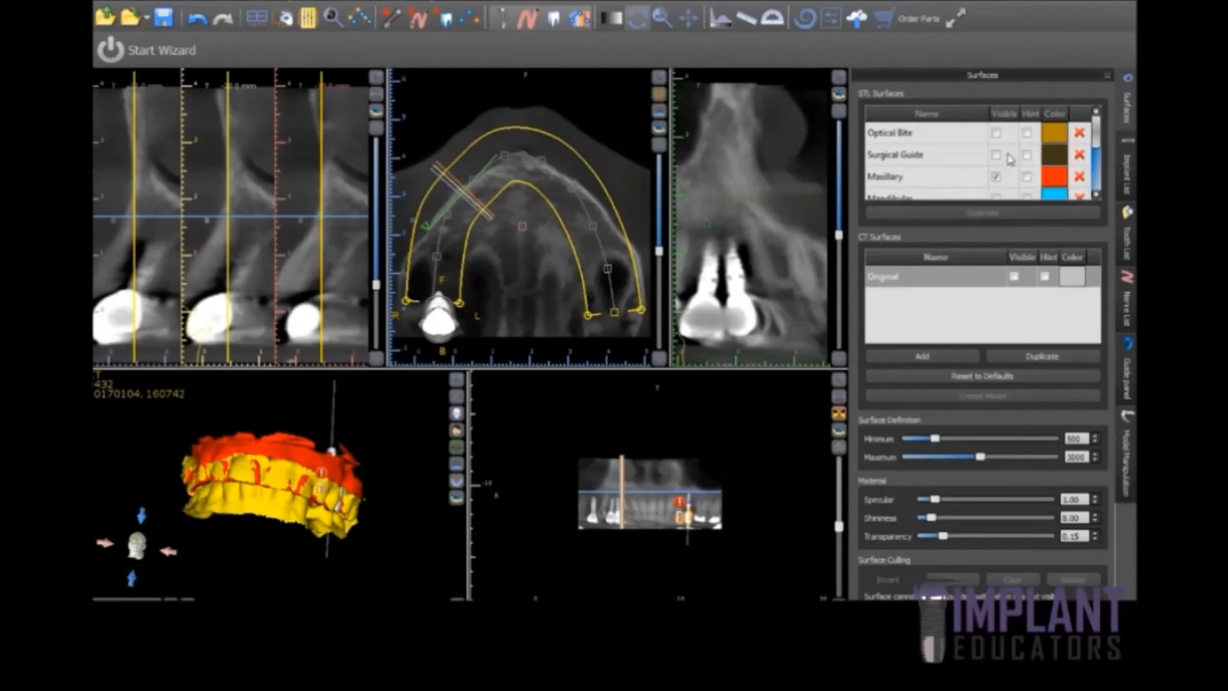
drag(1099, 143, 1095, 218)
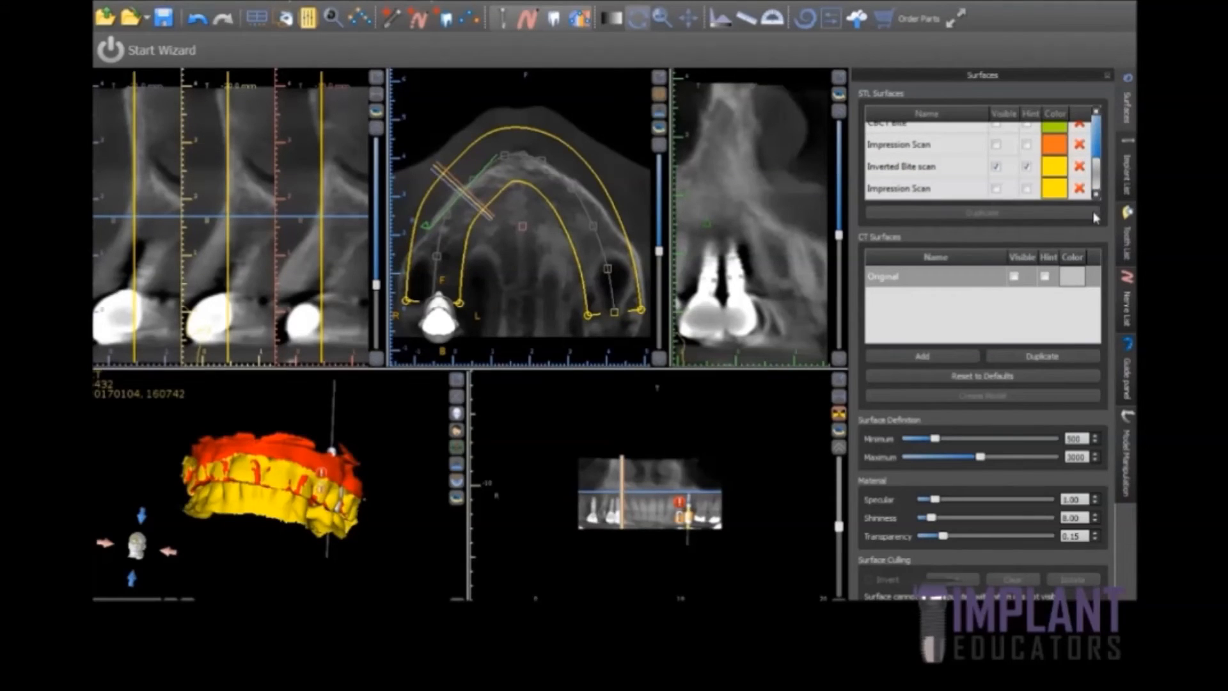
drag(1097, 168, 1095, 142)
click(1027, 151)
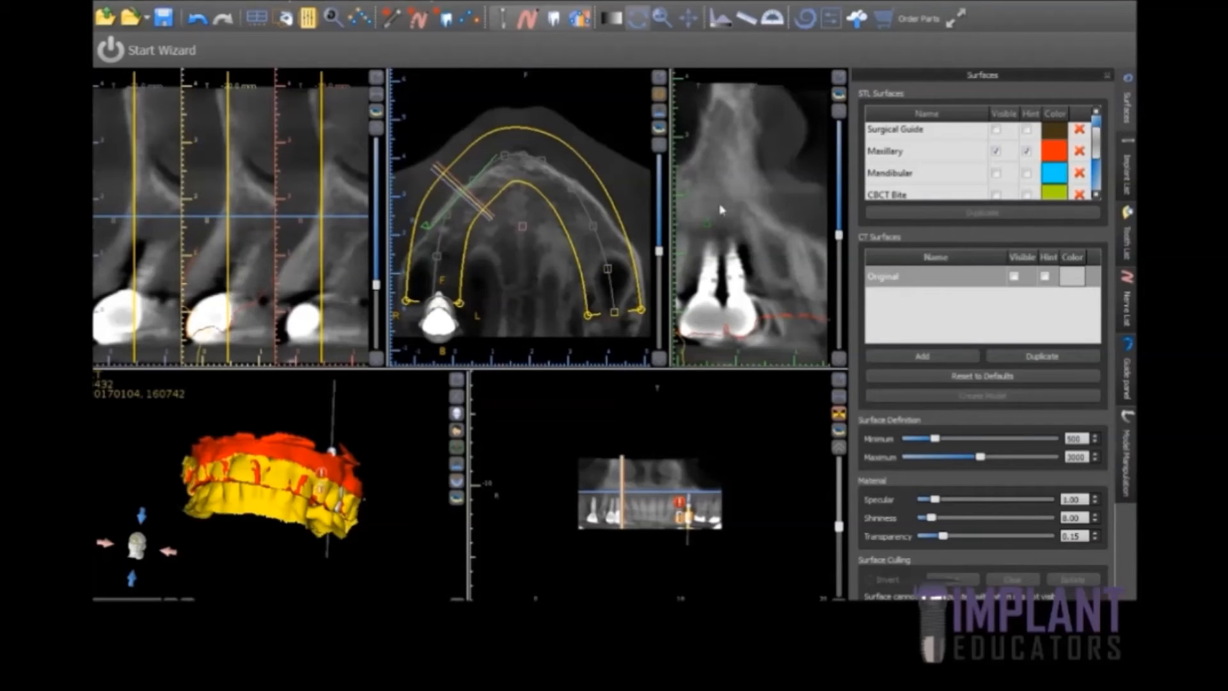
Step: Check the Maxillary outline against the CT teeth on a crown-level axial slice and in cross-sections around the arch
drag(659, 259, 661, 321)
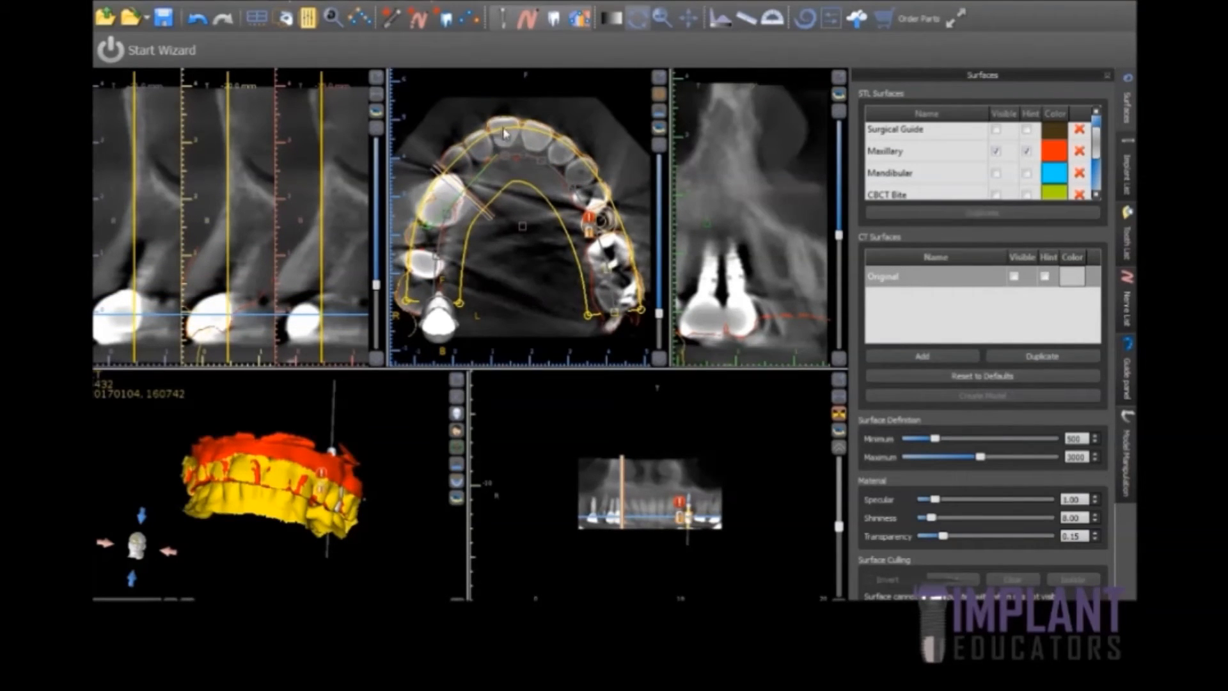
drag(505, 133, 503, 139)
right_drag(237, 264, 255, 286)
drag(527, 142, 587, 180)
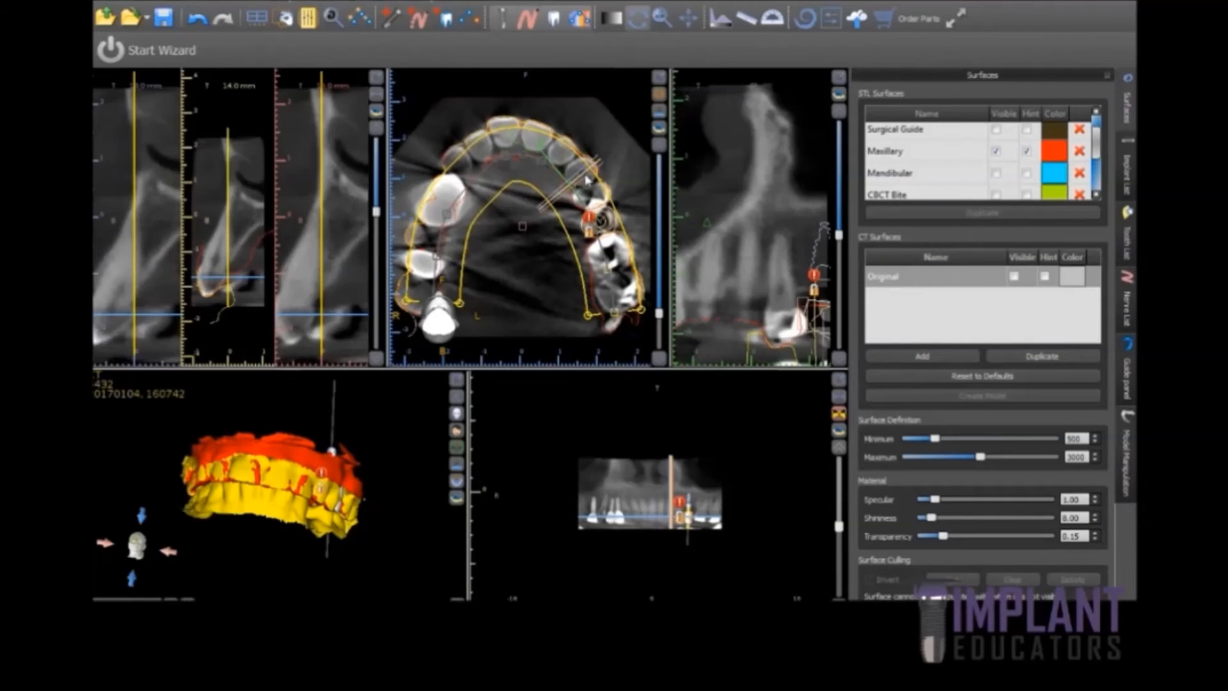
click(459, 162)
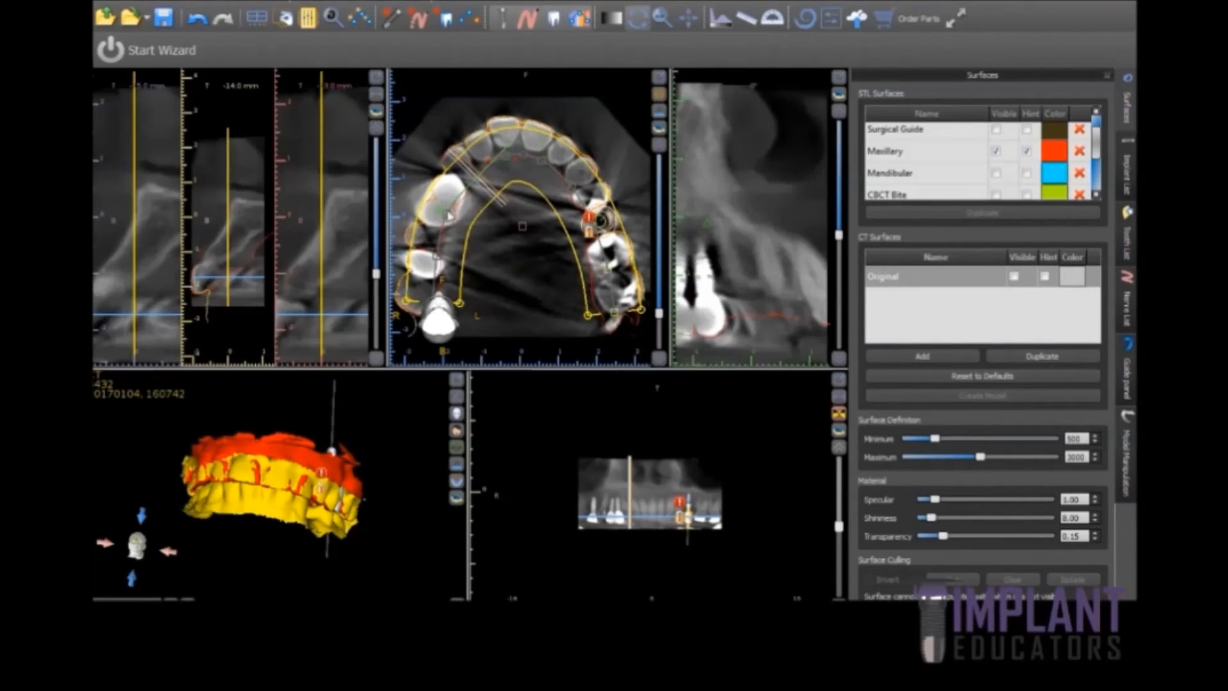
click(423, 264)
click(436, 201)
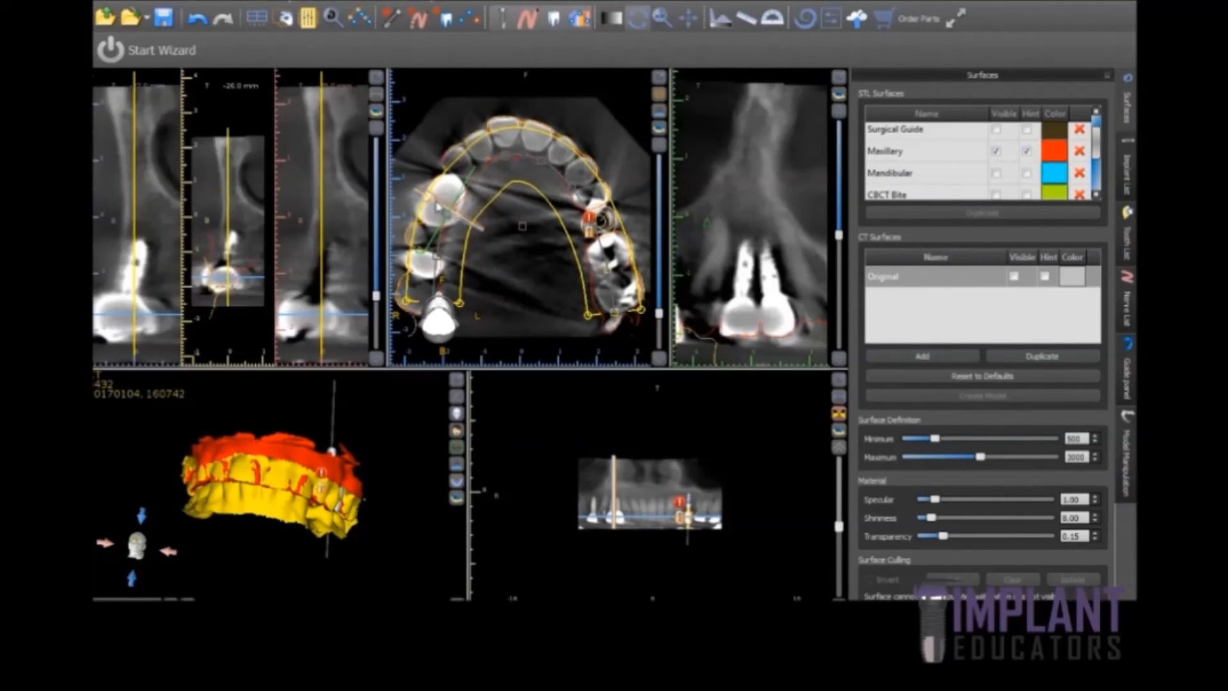
click(475, 153)
drag(408, 439, 417, 395)
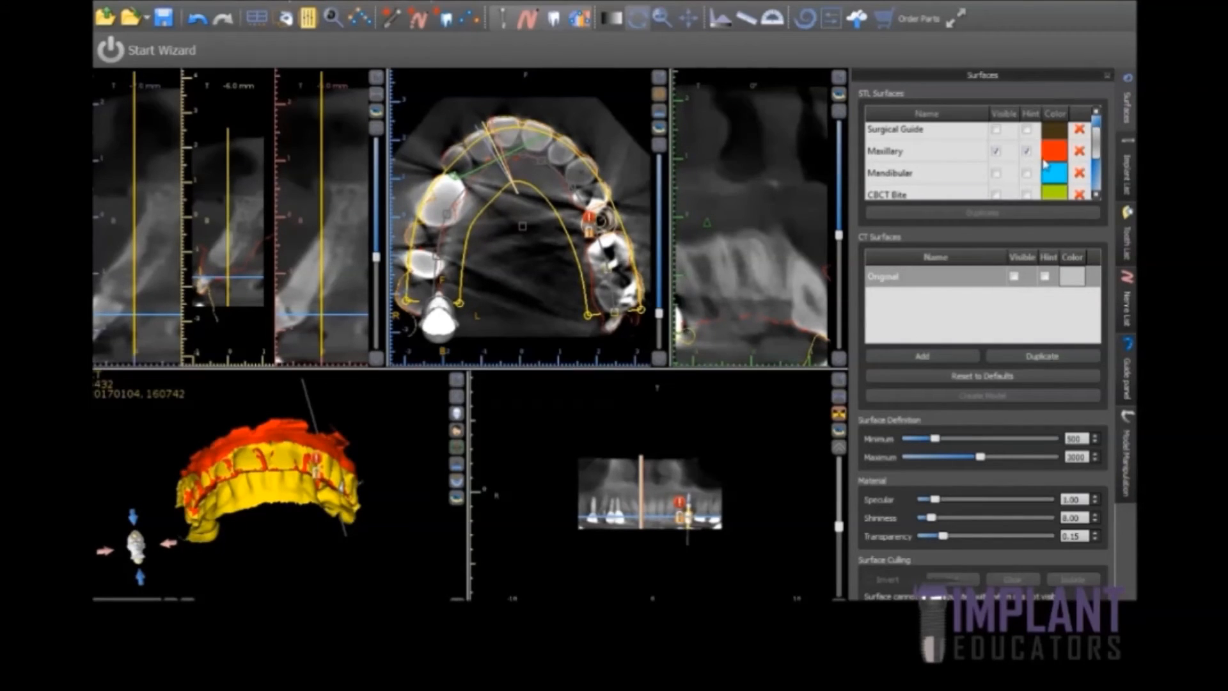
Step: Make the Mandibular surface visible, turn on its Hint outline and bring it into view in 3D
click(1027, 178)
click(996, 174)
mouse_move(417, 425)
mouse_down()
mouse_move(404, 440)
mouse_move(427, 413)
mouse_up()
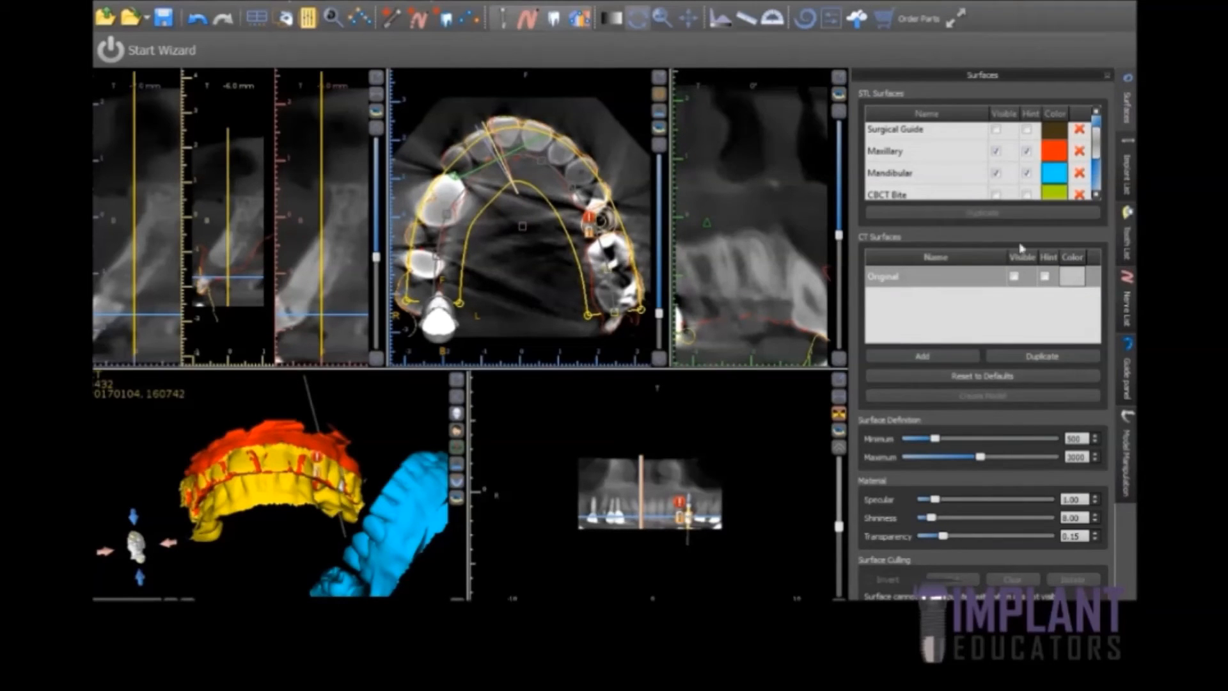
Step: Start a point-based Align to Model for the Mandibular model with Inverted Bite scan as the destination, and maximize the alignment window
drag(428, 445, 379, 415)
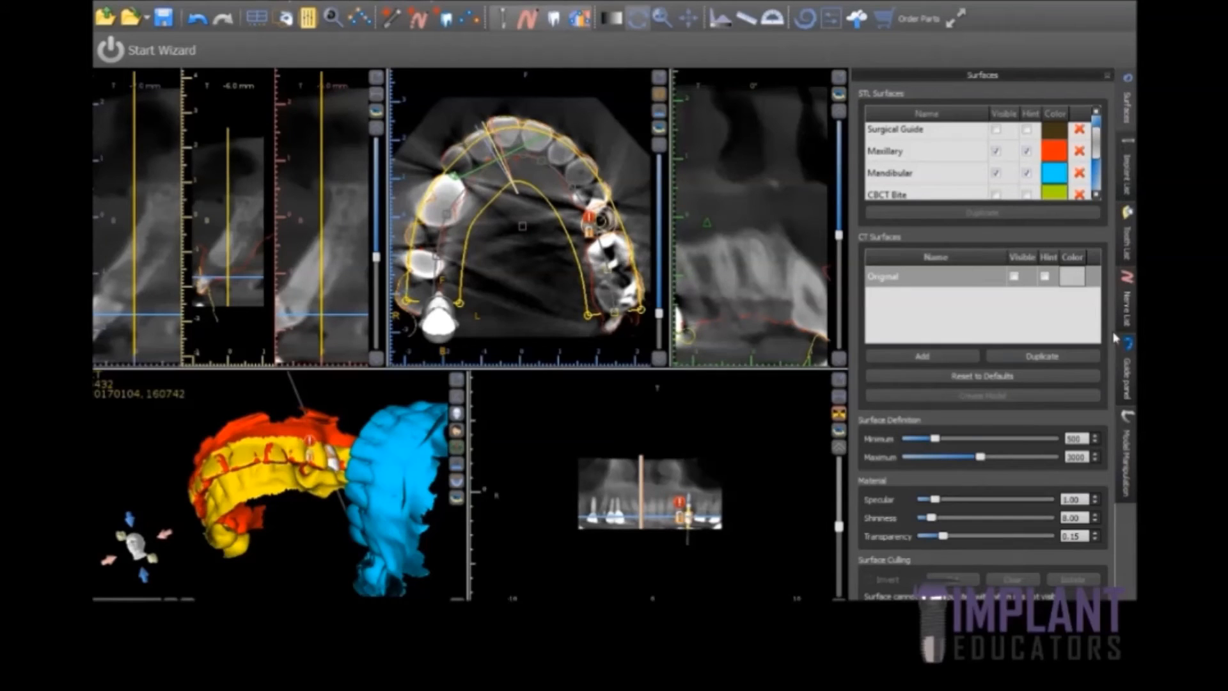
click(1129, 448)
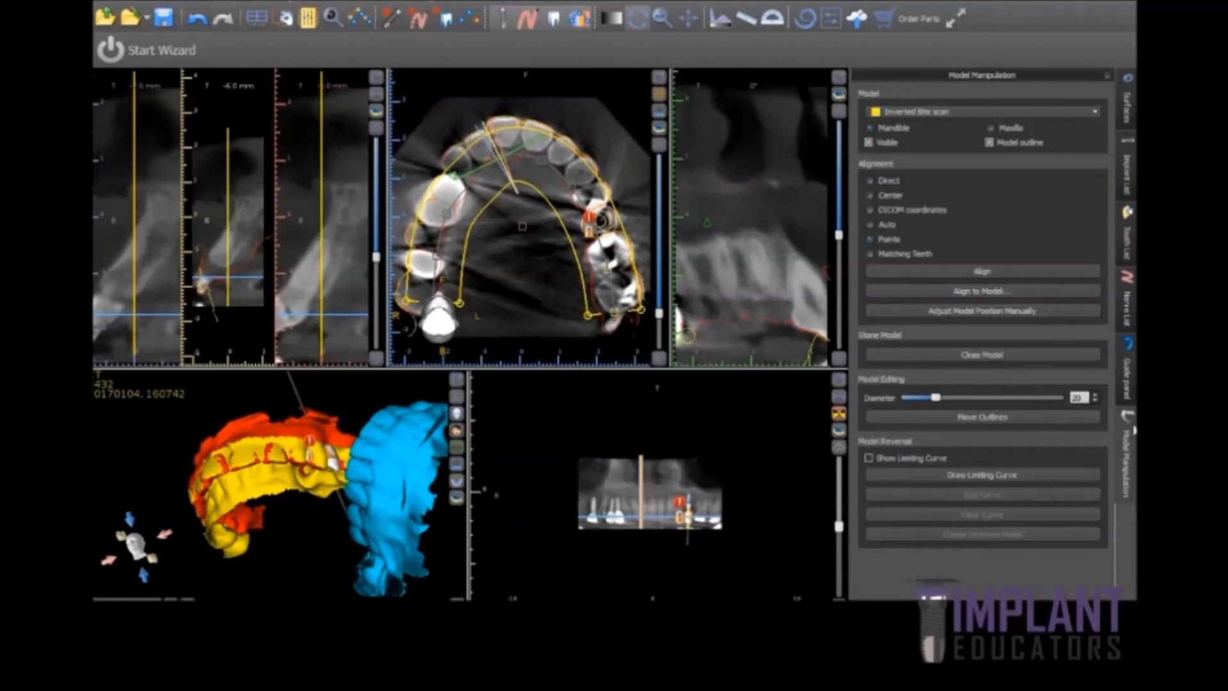
click(978, 115)
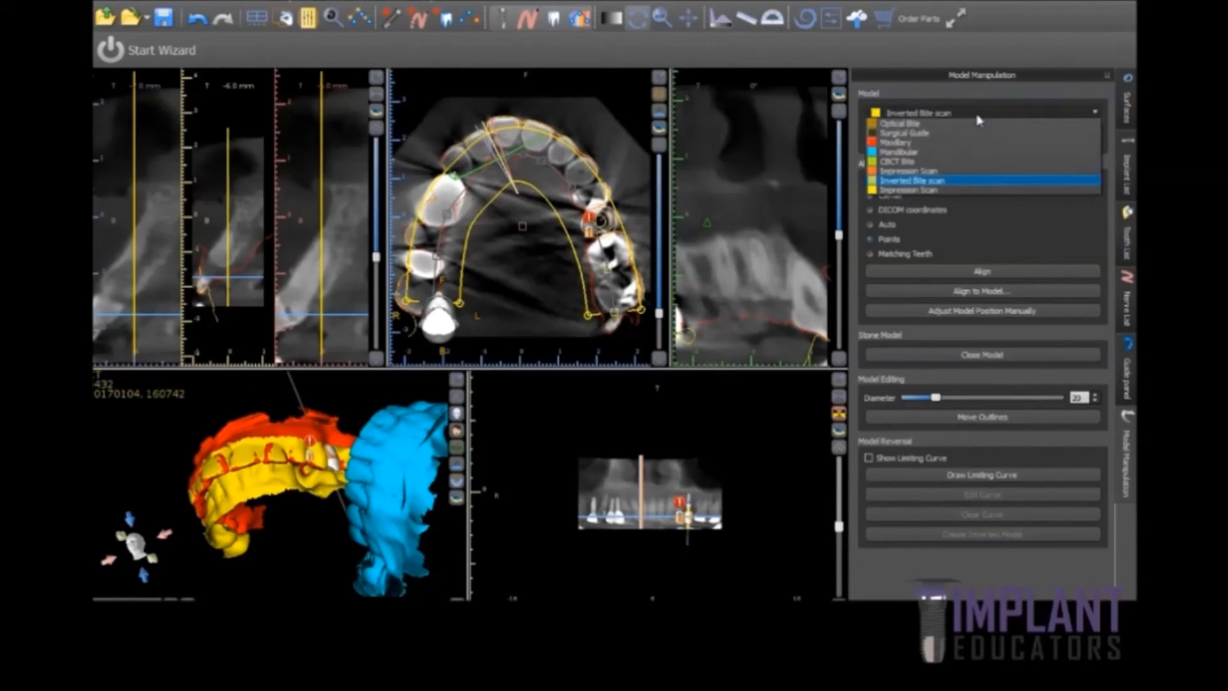
click(928, 152)
click(990, 294)
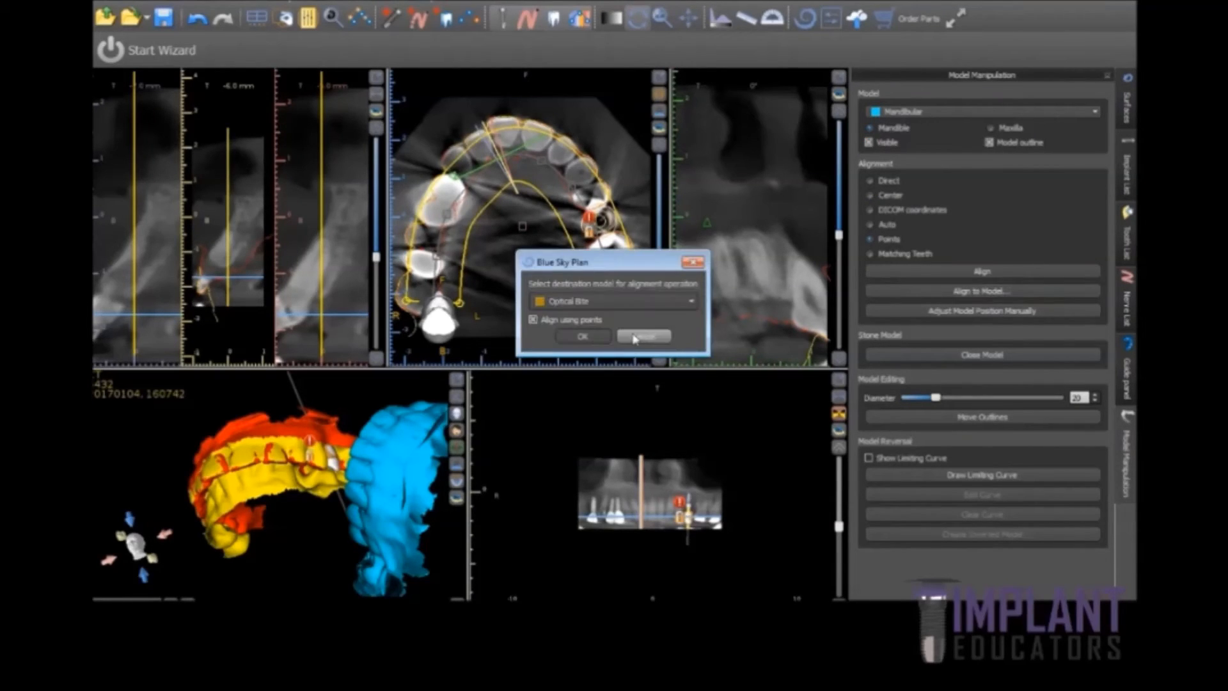
click(640, 304)
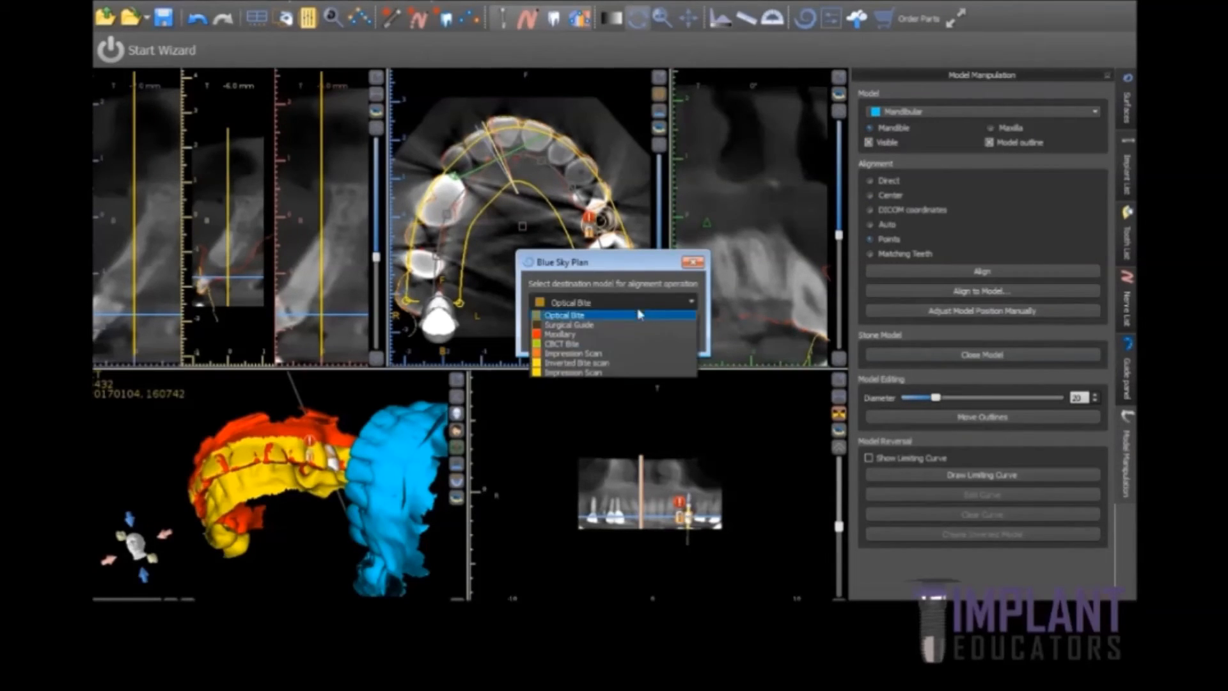
click(592, 363)
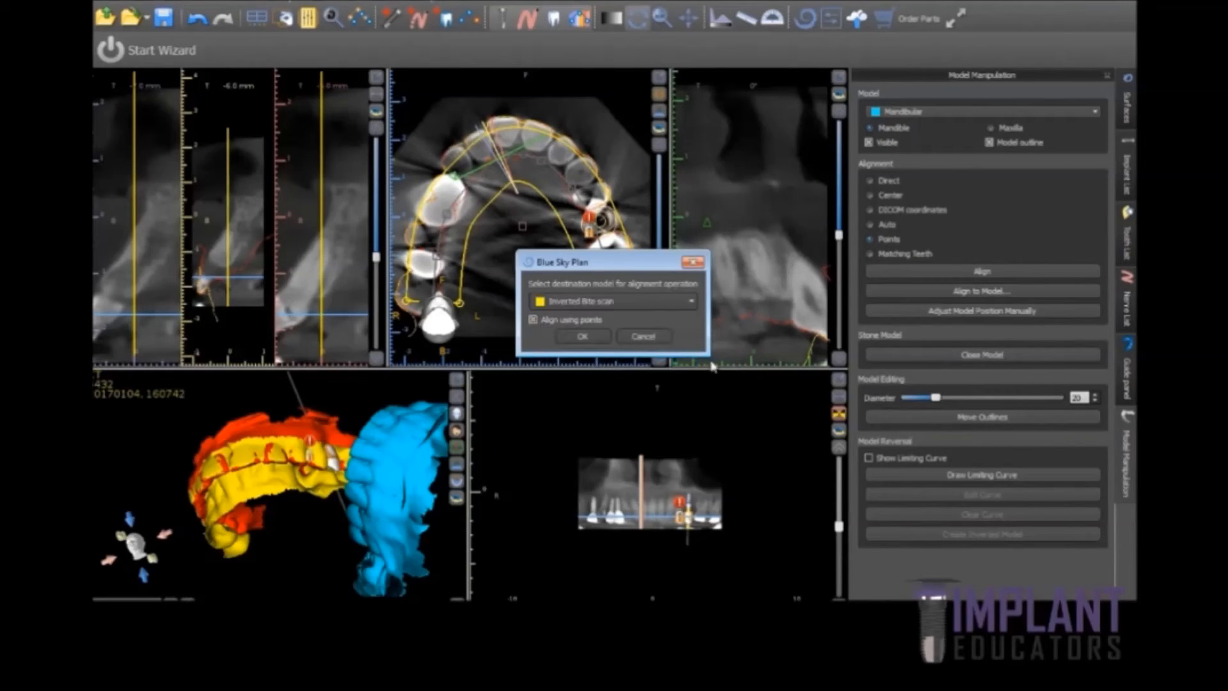
click(590, 341)
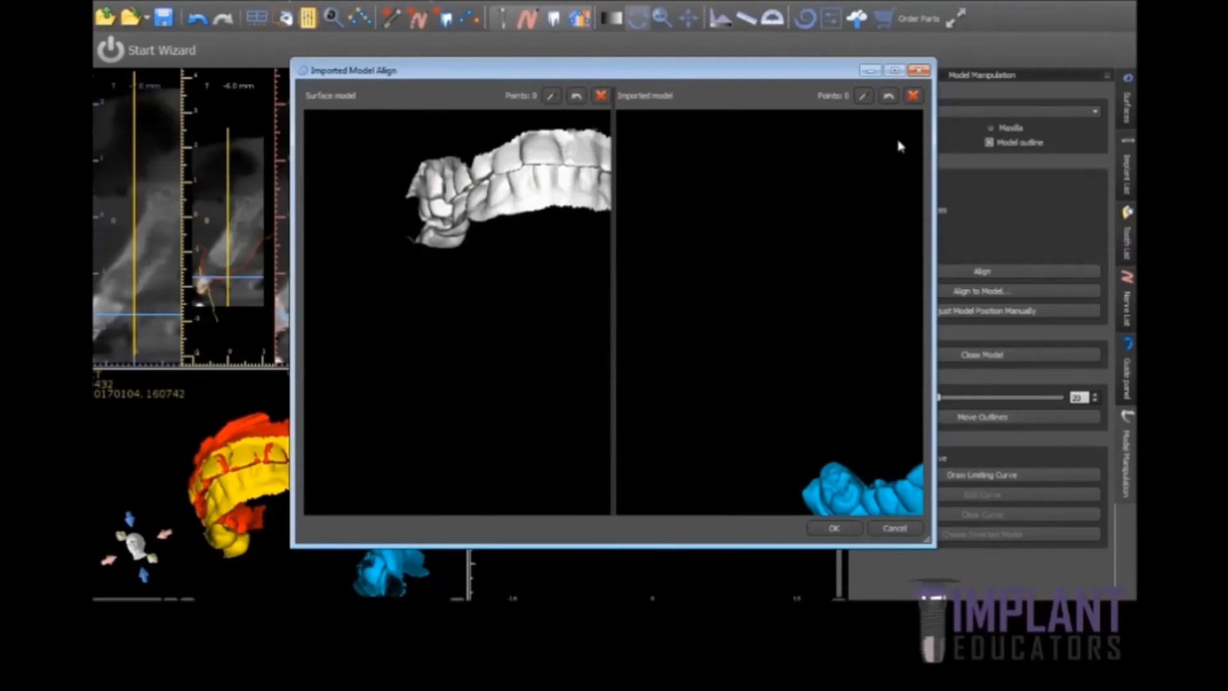
click(894, 69)
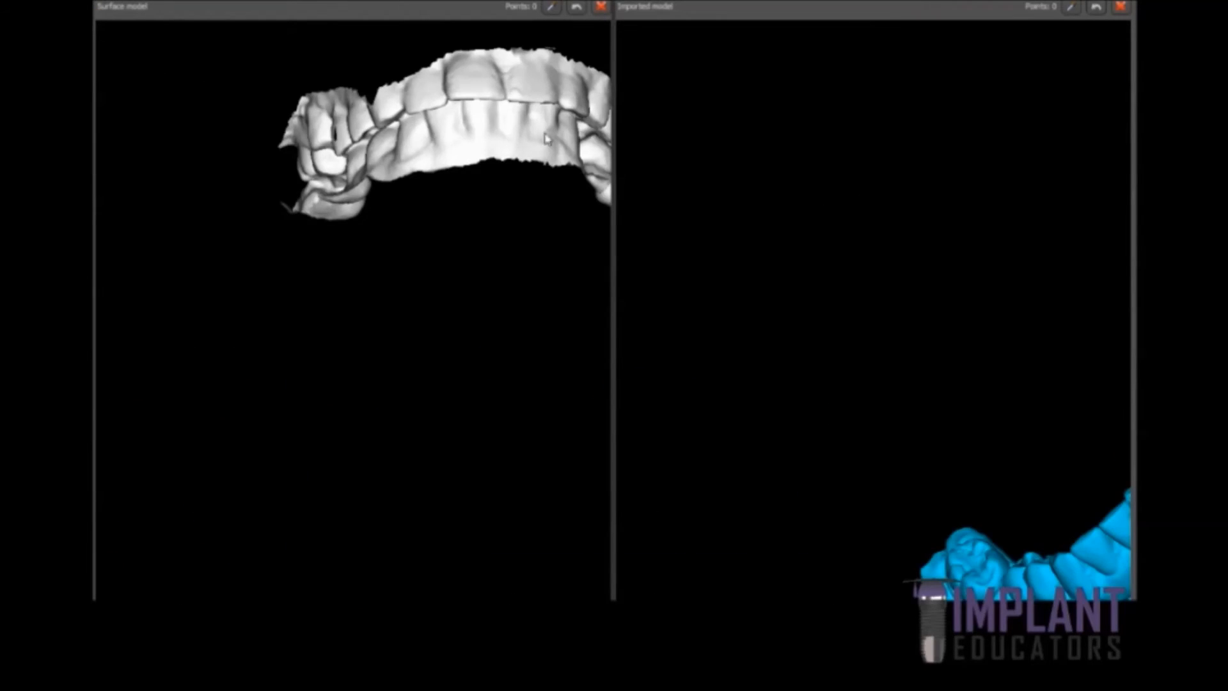
Step: Mark the first matching point pair at the gum line of the lower right canine on the mandibular model and the bite scan
middle_drag(512, 95, 388, 265)
middle_drag(1081, 565, 1050, 496)
drag(1050, 496, 957, 476)
drag(1021, 533, 854, 287)
drag(391, 274, 477, 258)
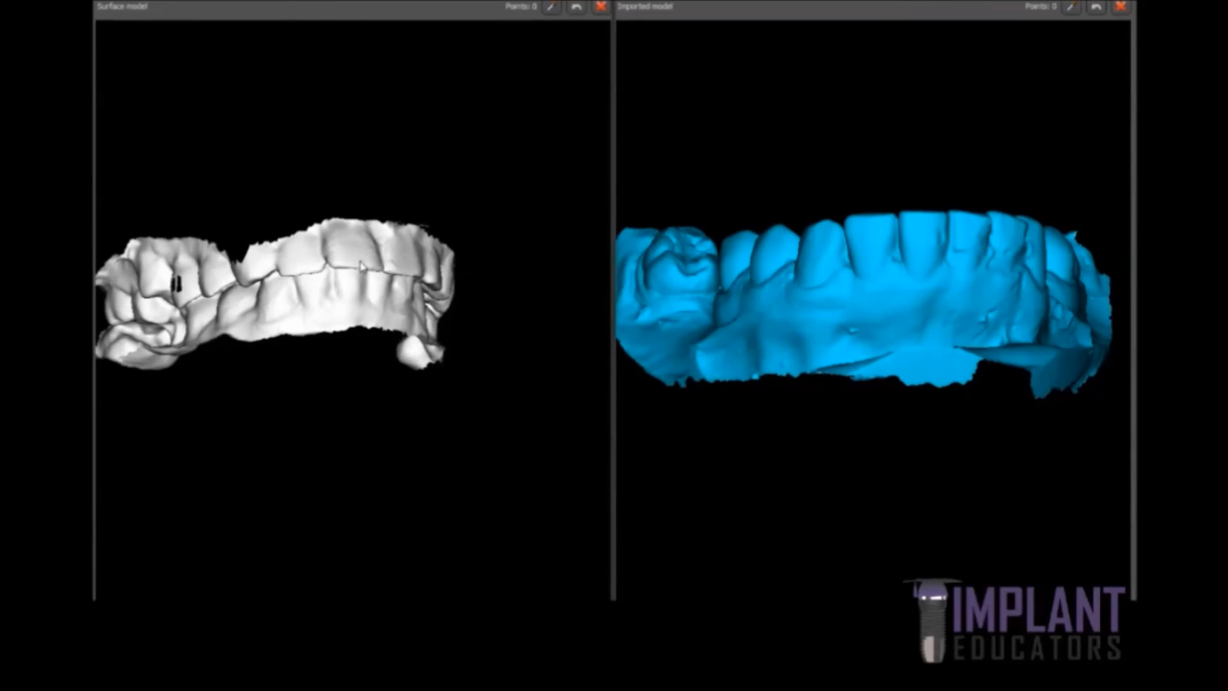
drag(360, 268, 567, 300)
mouse_move(486, 227)
mouse_down()
mouse_move(440, 232)
mouse_move(473, 245)
mouse_up()
drag(945, 325, 904, 295)
drag(519, 296, 428, 291)
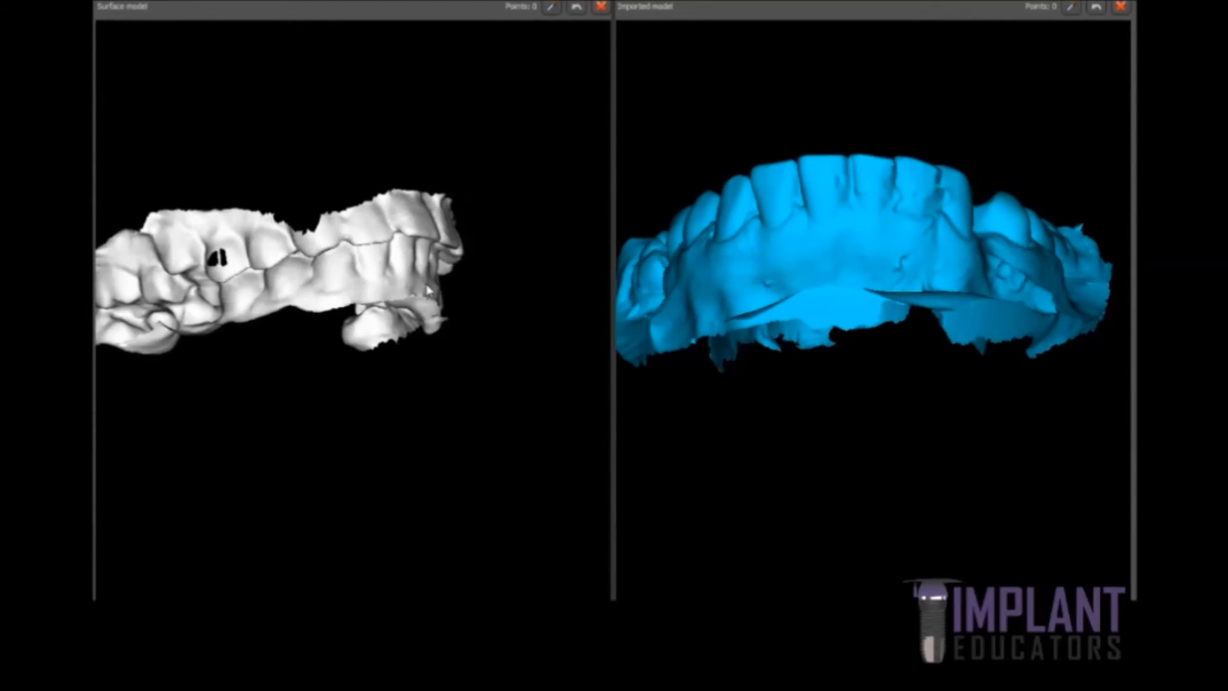
drag(752, 273, 864, 297)
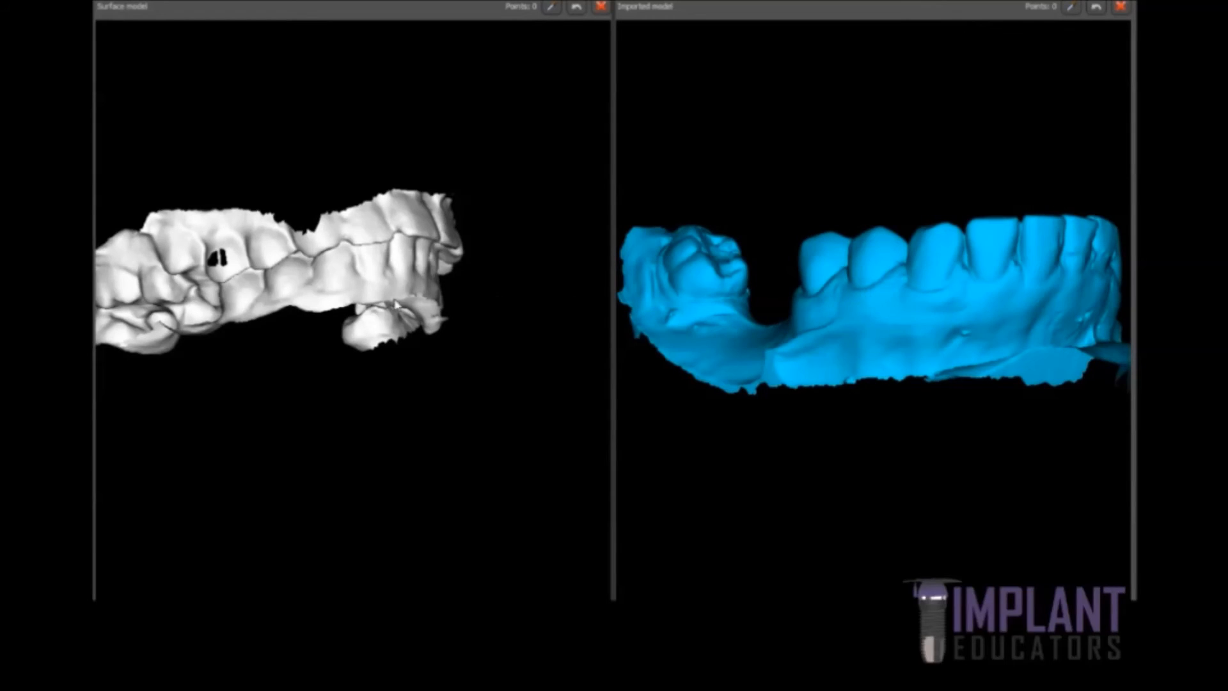
drag(395, 305, 417, 295)
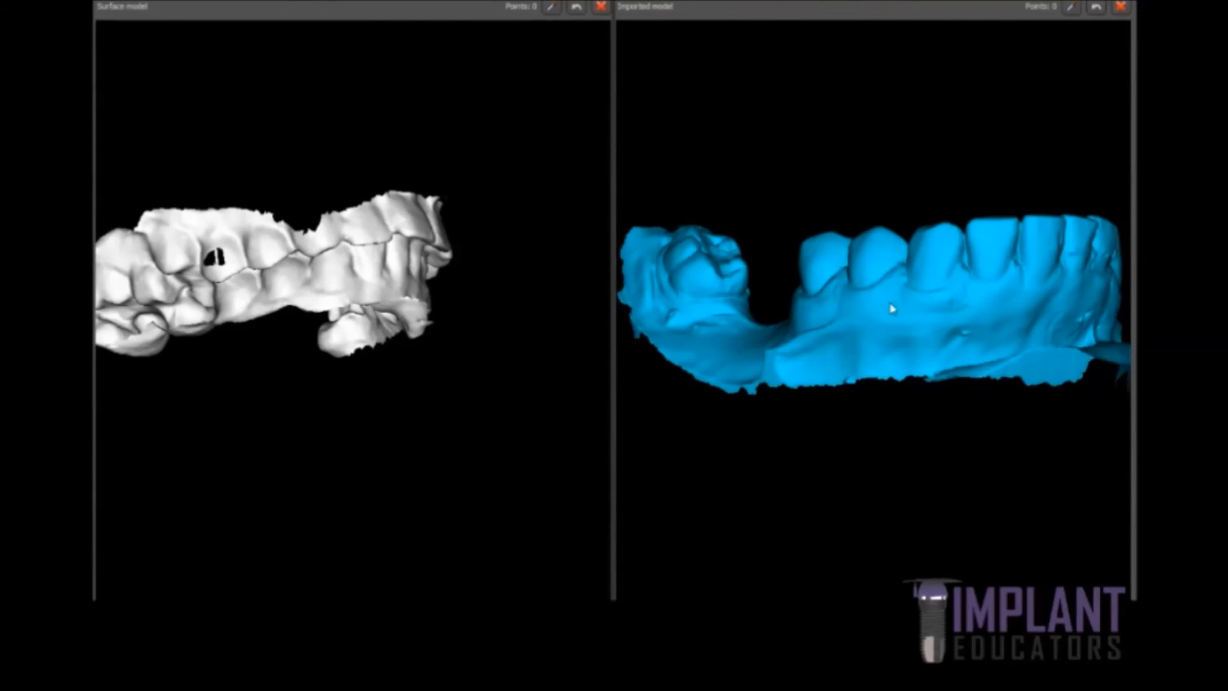
drag(890, 309, 923, 310)
key(space)
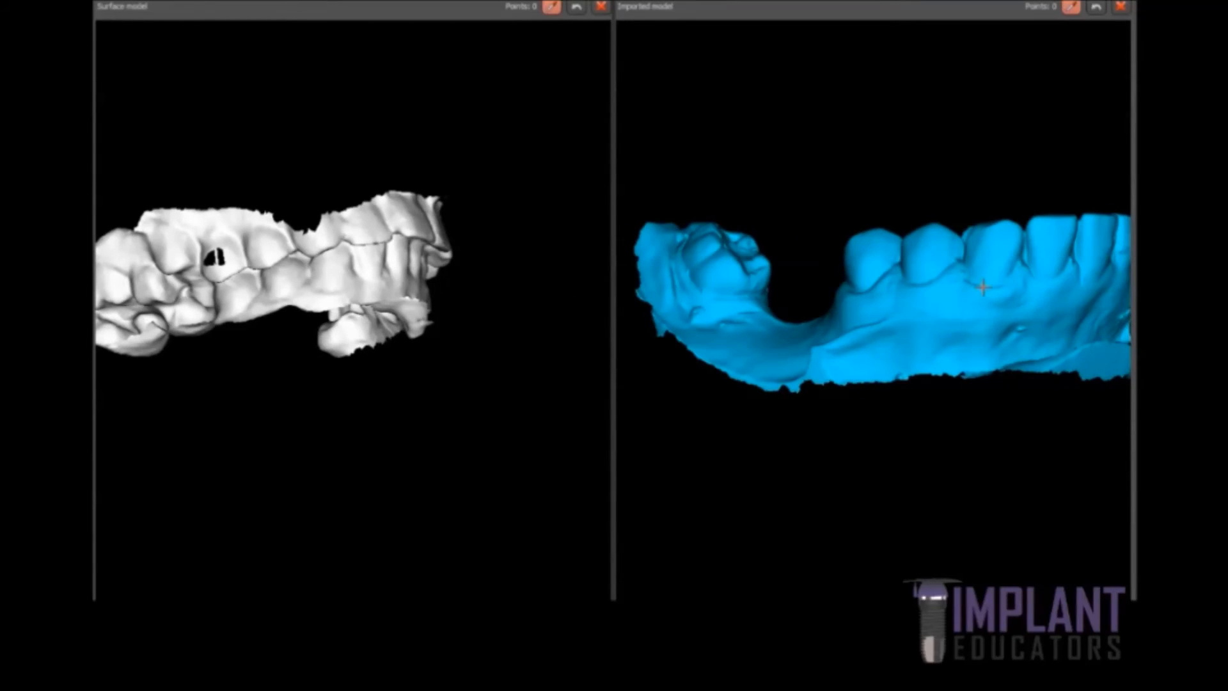
click(985, 288)
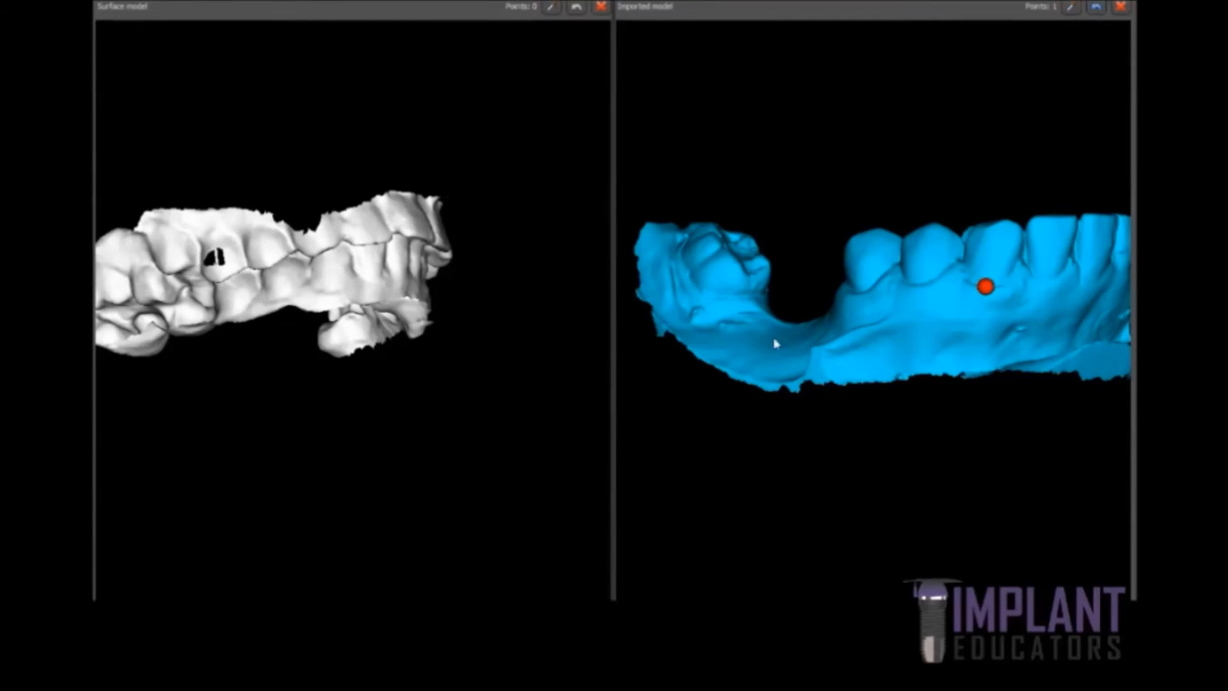
key(space)
click(333, 290)
Step: Mark the second matching point pair on the lower right rear molar of the bite scan and the mandibular model
mouse_move(238, 298)
mouse_down()
mouse_move(279, 290)
mouse_move(224, 292)
mouse_move(268, 282)
mouse_move(335, 345)
mouse_up()
key(space)
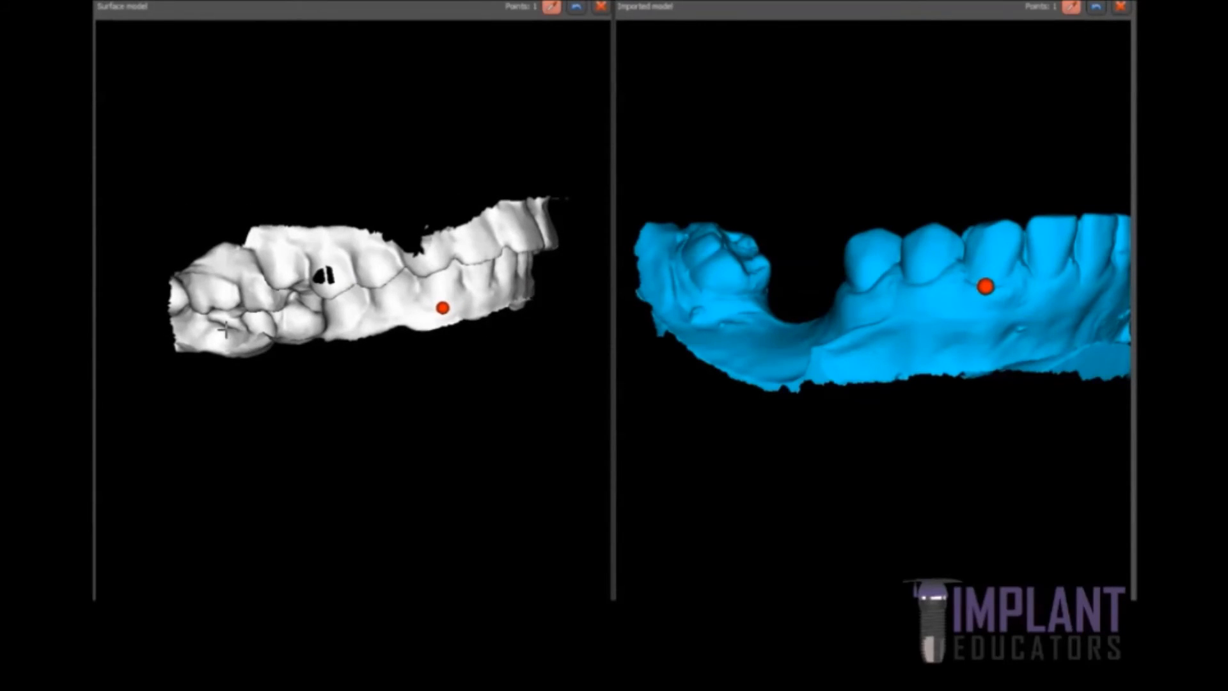
click(223, 329)
drag(728, 357, 835, 392)
key(space)
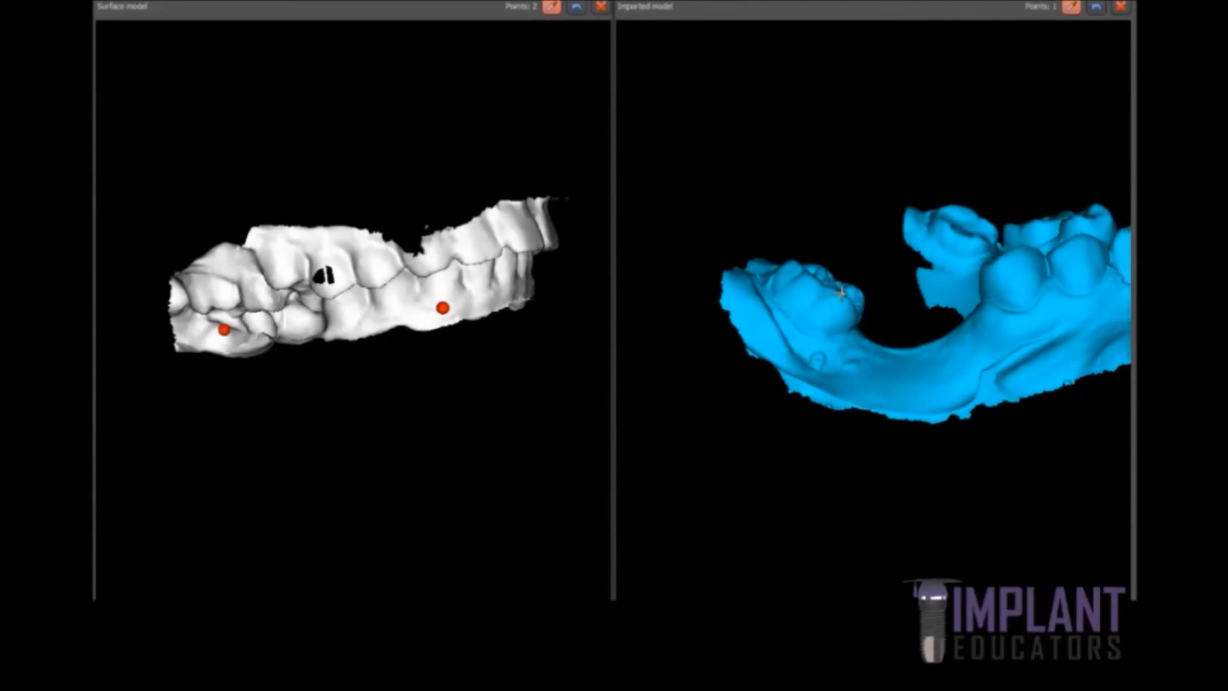
click(843, 295)
Step: Mark the third matching point pair on the upper edge of the lower left tooth just in front of the rear gap
drag(957, 323, 903, 310)
drag(537, 292, 453, 255)
drag(528, 216, 371, 265)
drag(1061, 302, 970, 362)
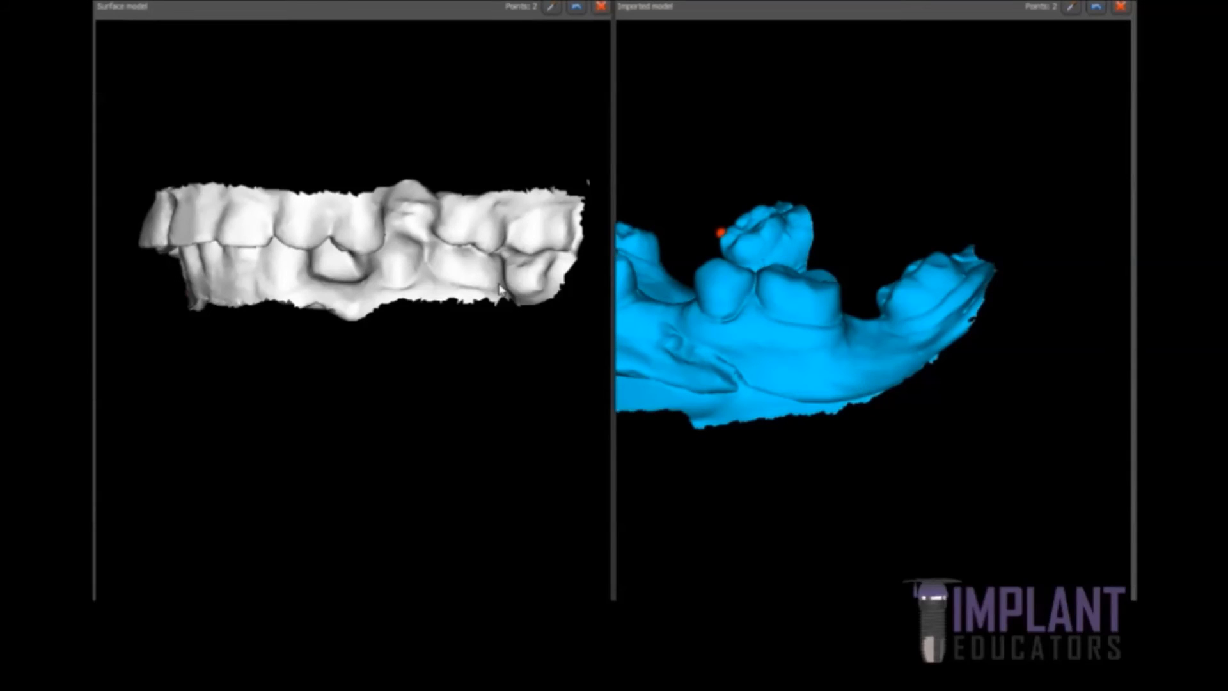
drag(500, 289, 489, 284)
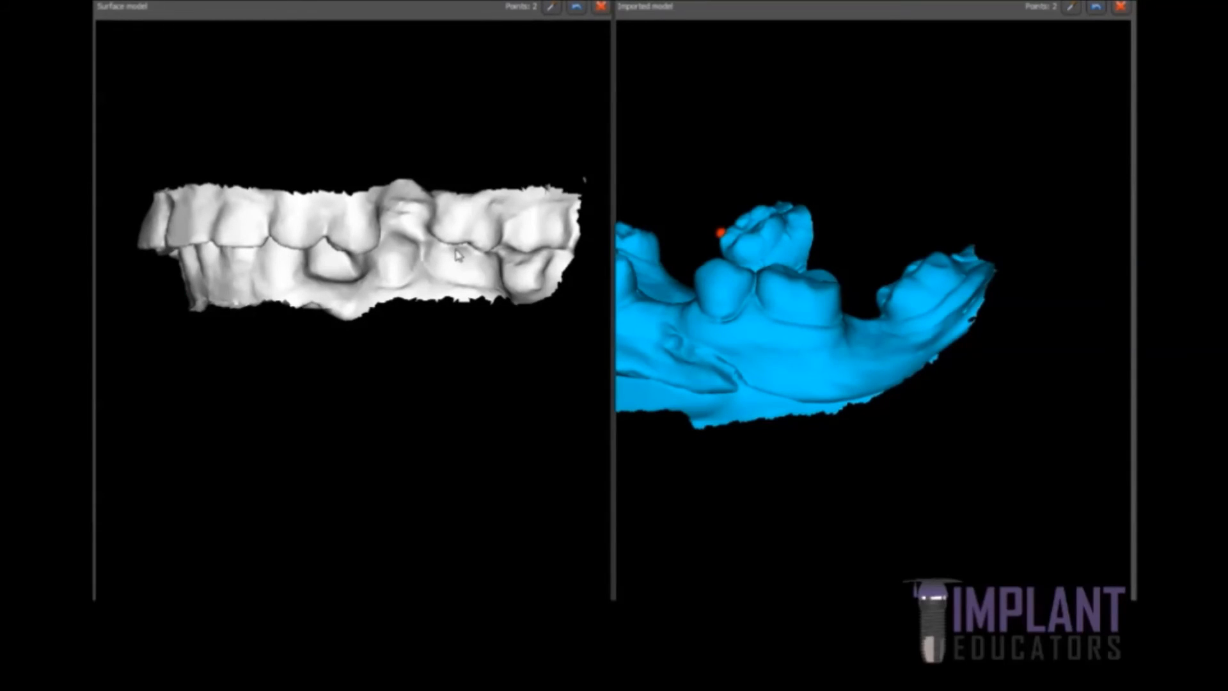
key(space)
click(457, 248)
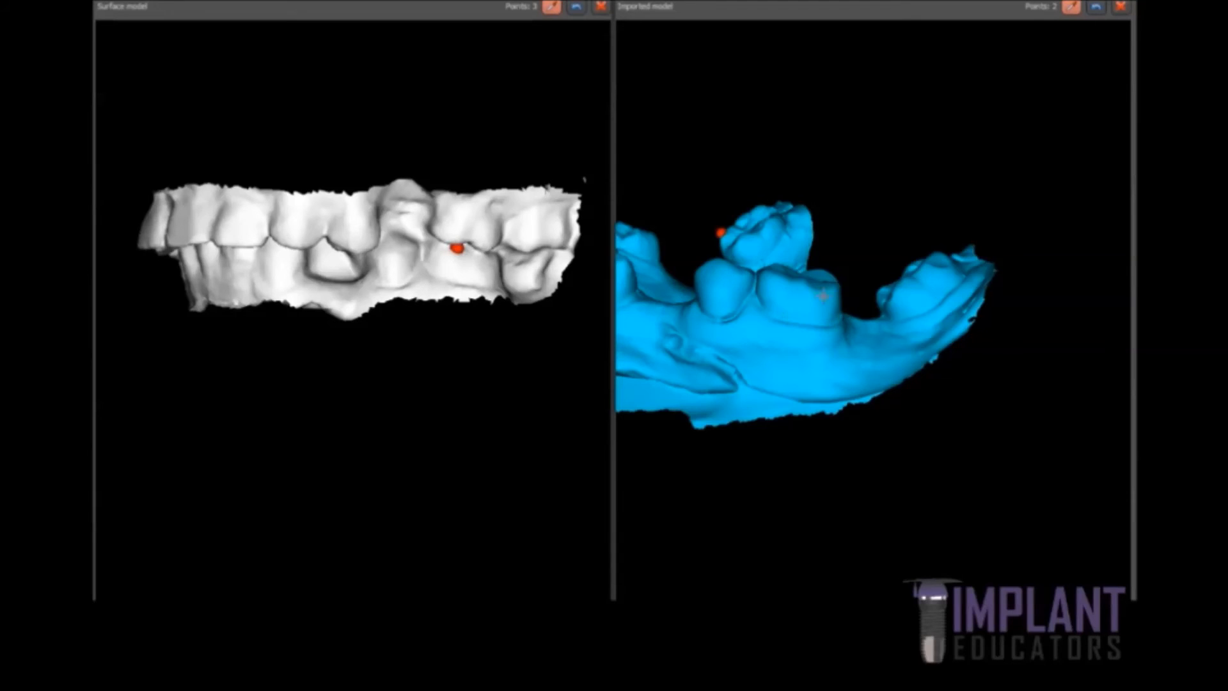
click(790, 281)
key(space)
Step: Mark the fourth matching point pair on the tip of the lower left premolar on both models
drag(431, 280, 435, 300)
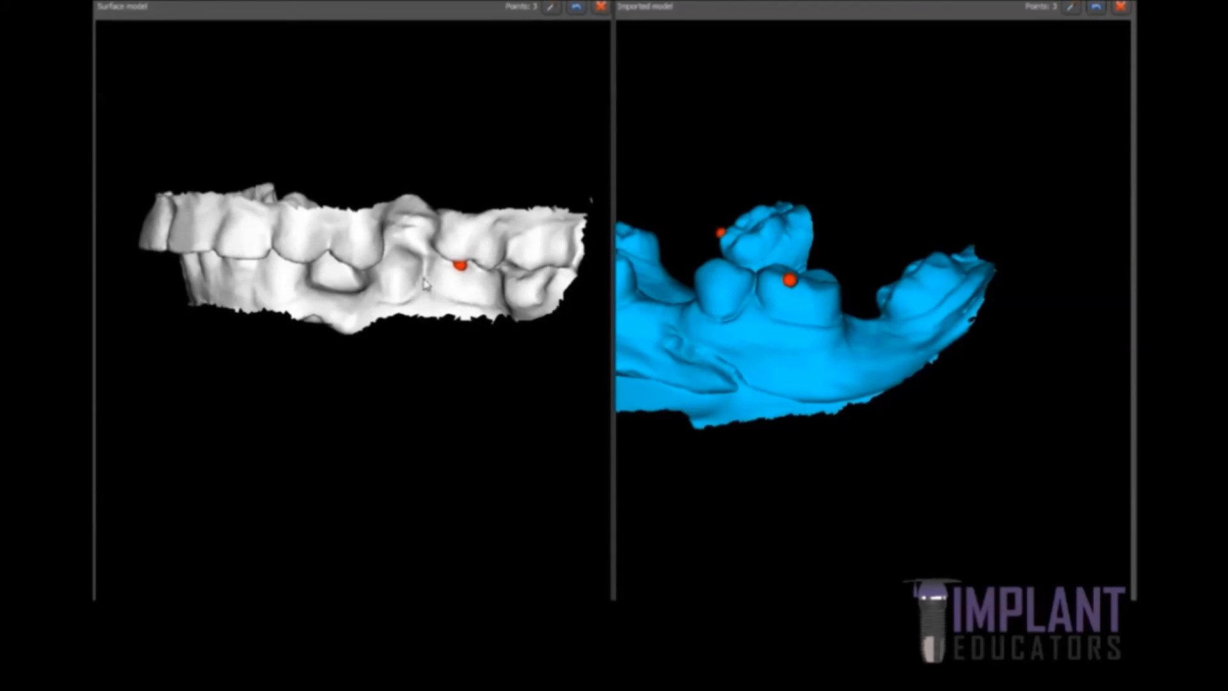
key(space)
key(space)
drag(685, 255, 728, 282)
key(space)
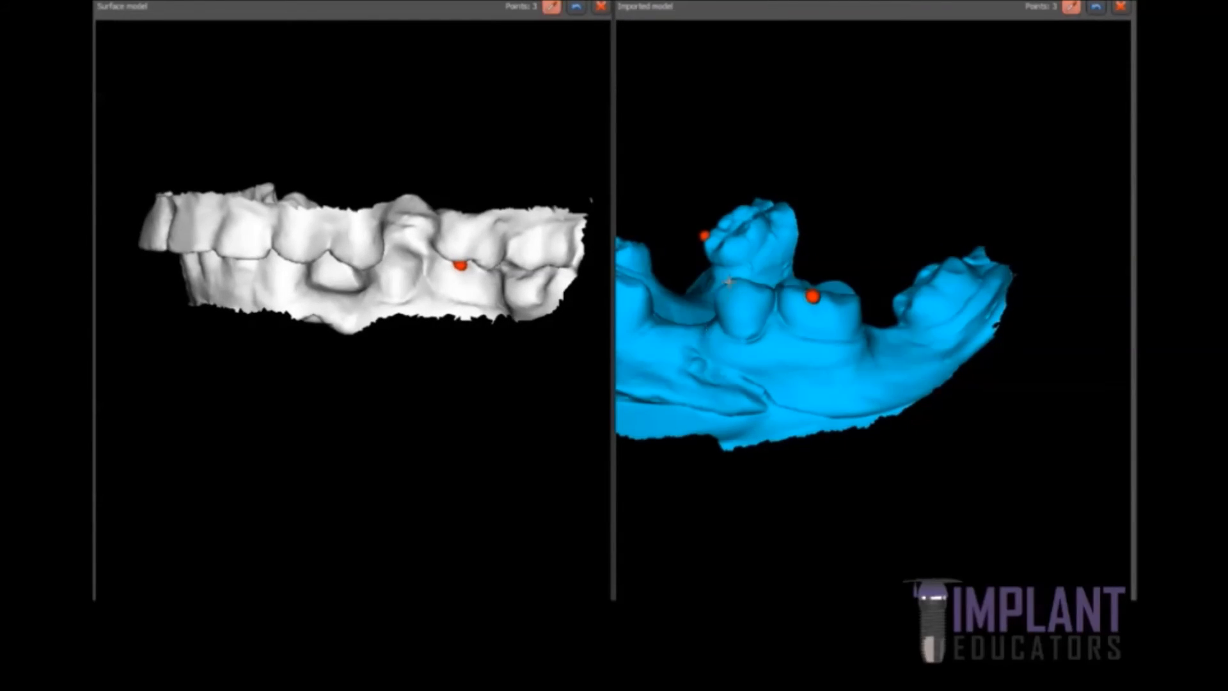
key(space)
key(space)
click(396, 248)
Step: Mark the fifth matching point pair between the lower front incisors at their biting edge and run the alignment
key(space)
drag(152, 305, 374, 169)
key(space)
click(374, 155)
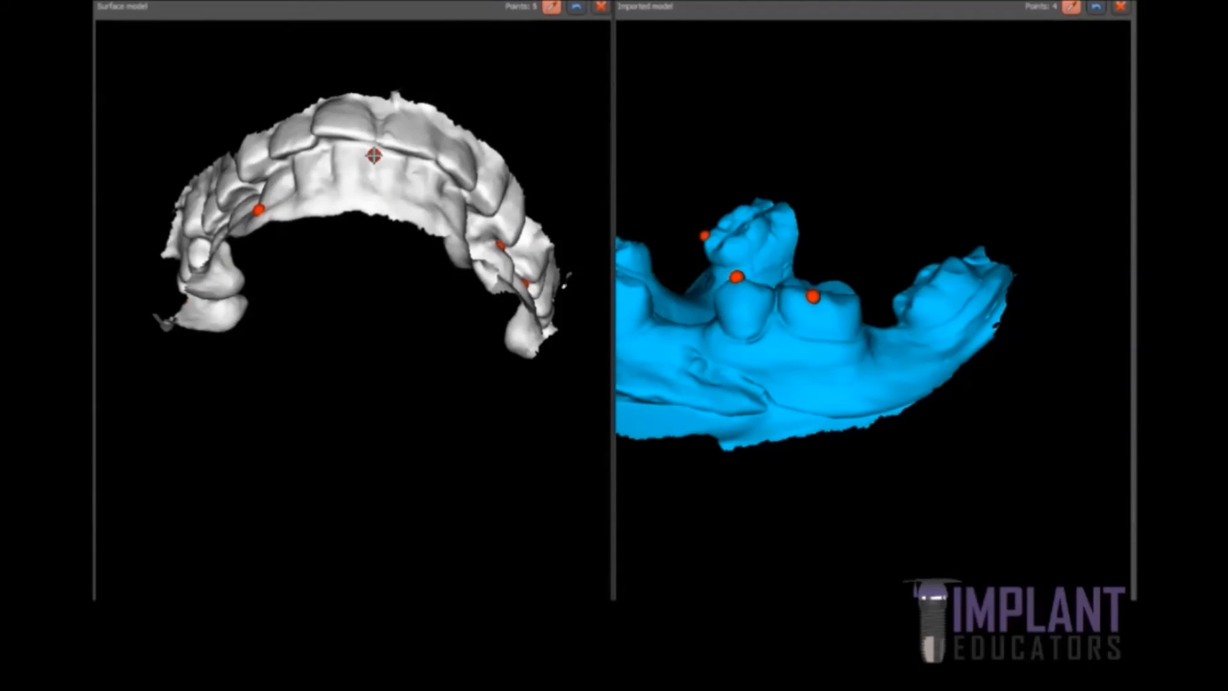
key(space)
drag(697, 339, 853, 266)
key(space)
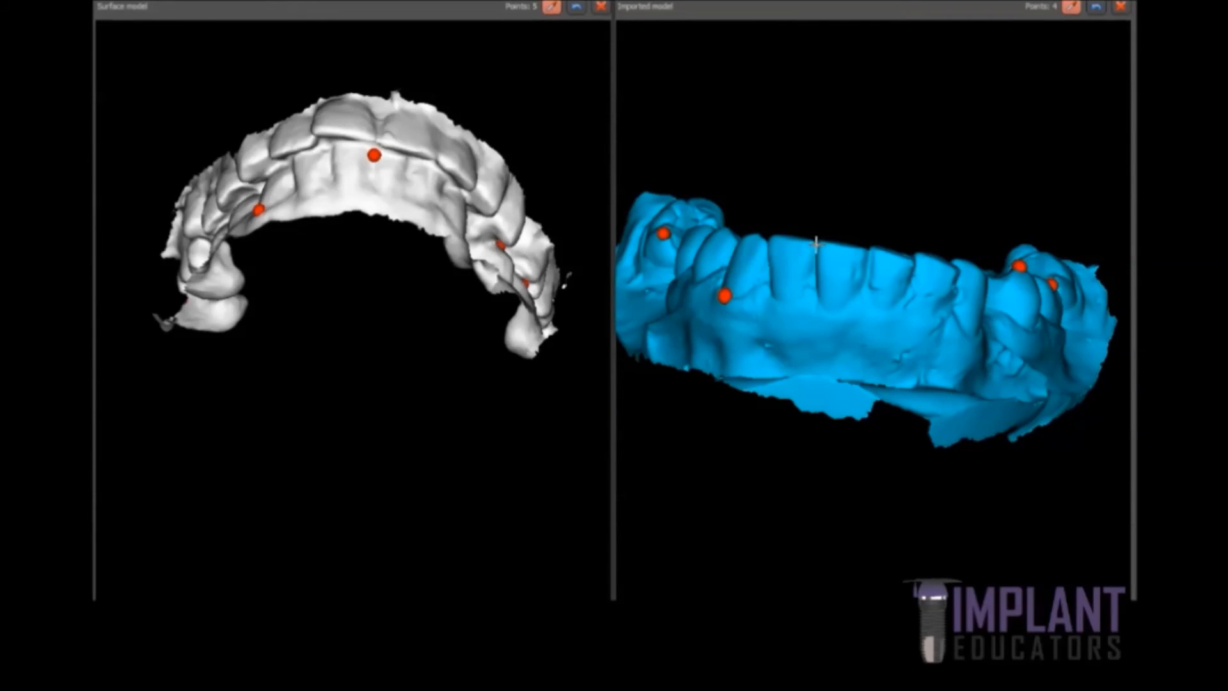
key(space)
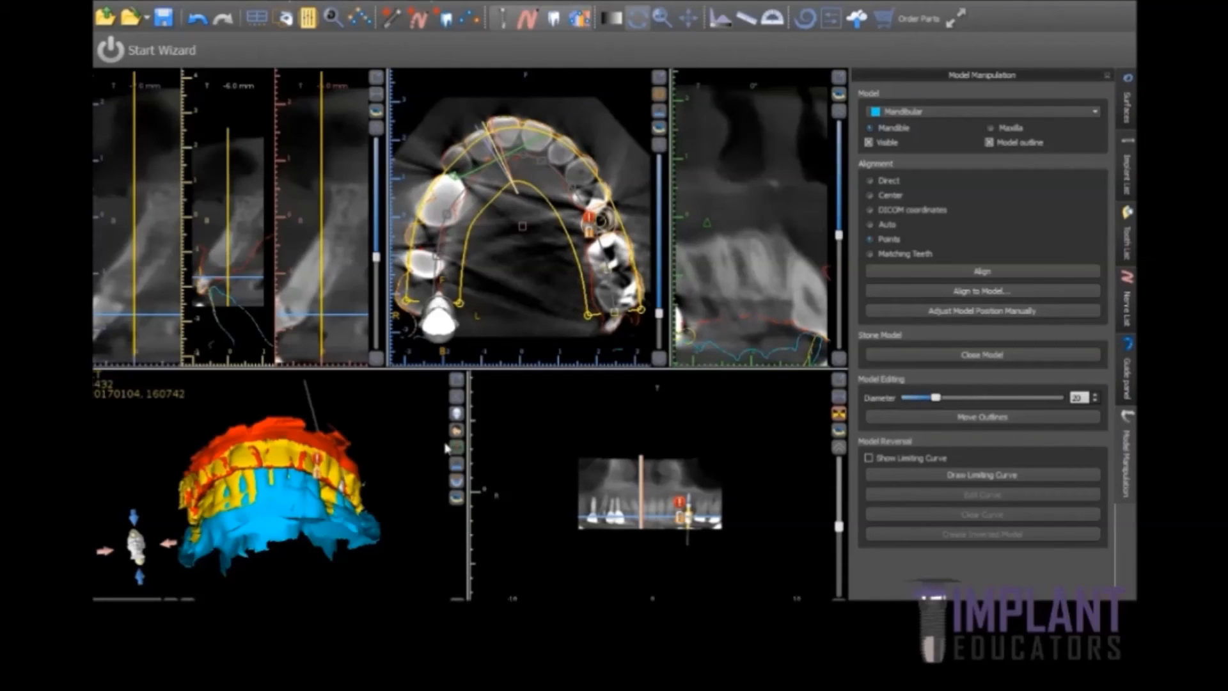
Step: Review the Visible and Hint settings of the Maxillary, Mandibular and Inverted Bite scan surfaces
click(1127, 108)
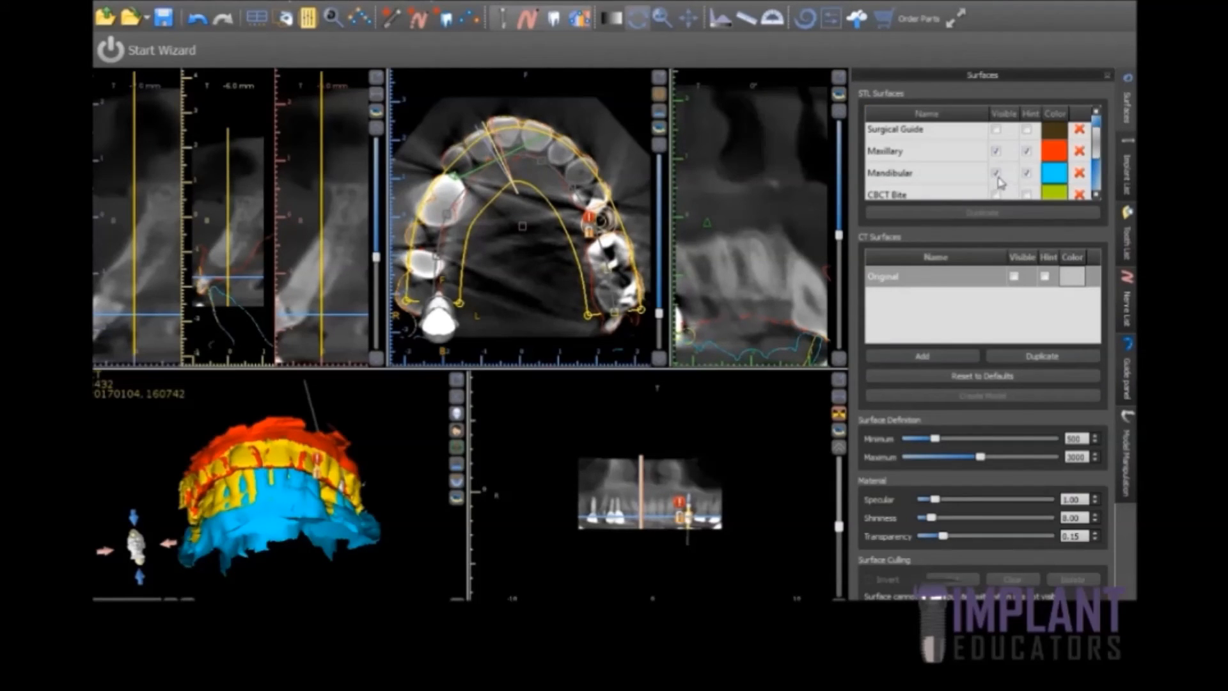
drag(1097, 151, 1089, 179)
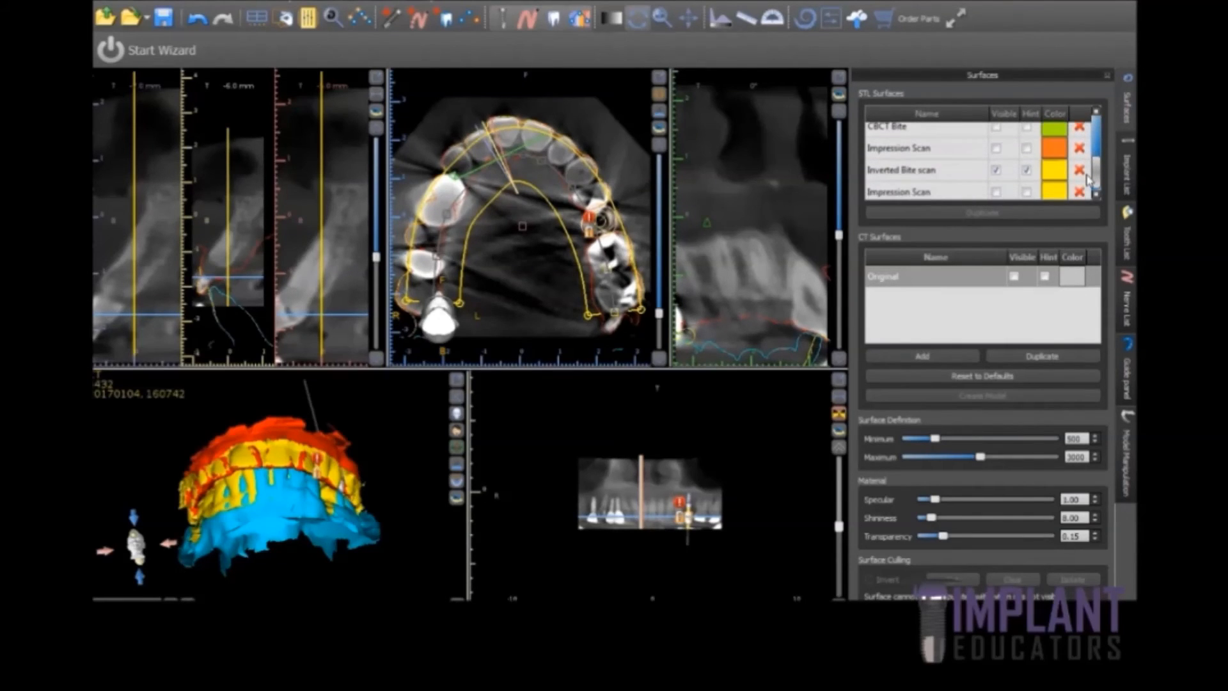
scroll(588, 144, up, 3)
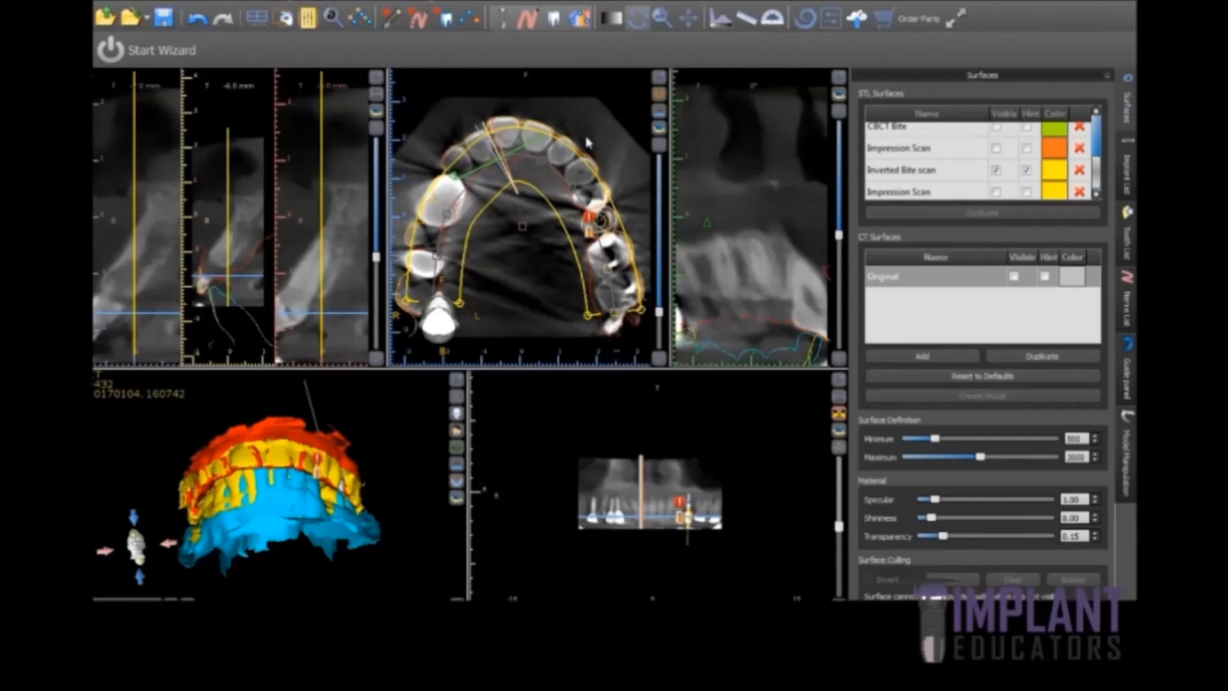
click(1025, 169)
scroll(1026, 169, up, 3)
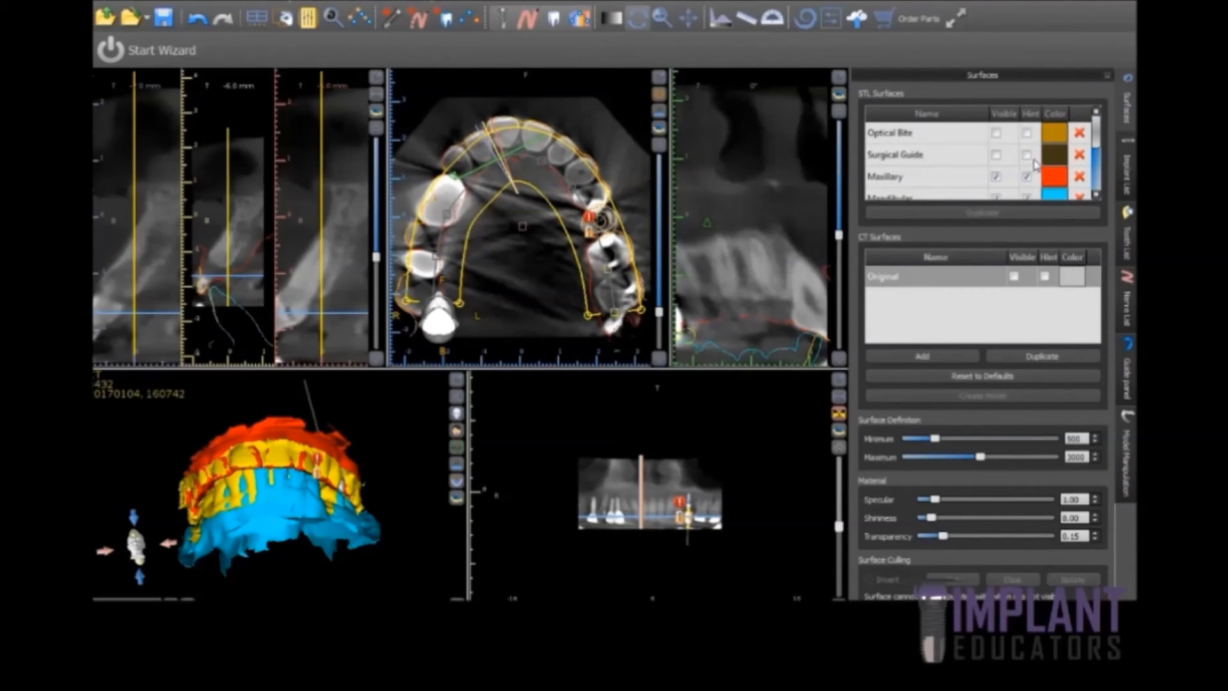
scroll(1026, 174, down, 2)
scroll(931, 147, down, 2)
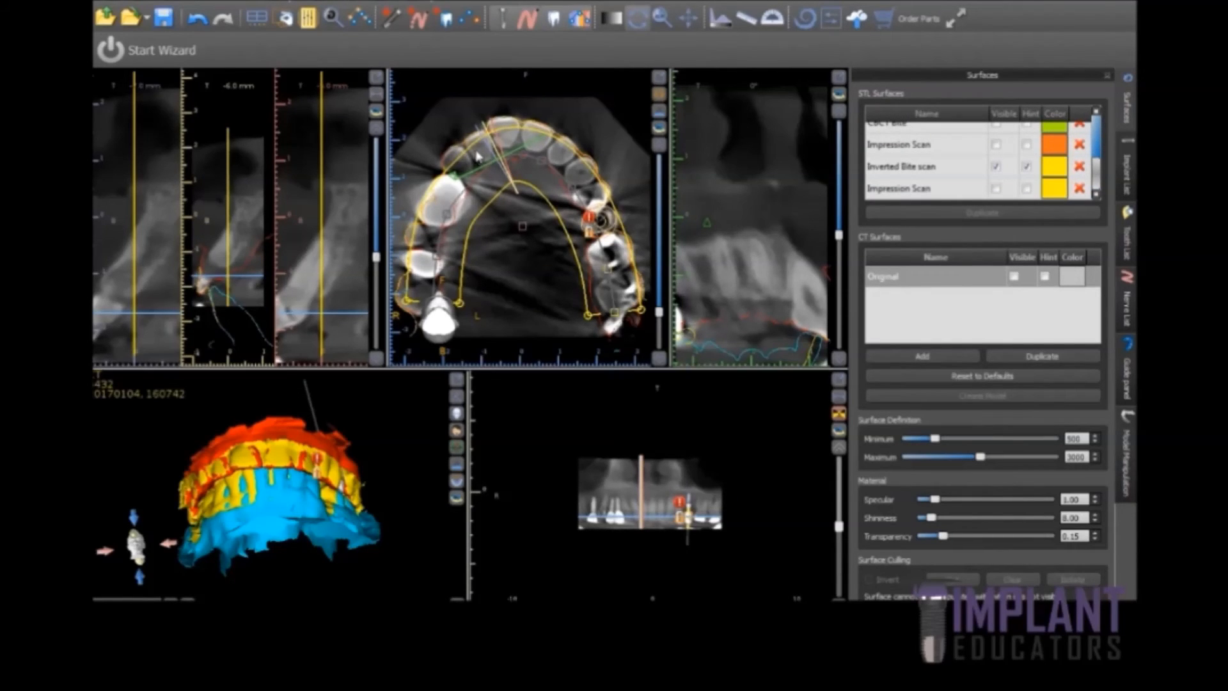
Step: Check the maxillary, mandibular and bite scan outlines in cross-sections through the front teeth on both sides of the midline
click(476, 152)
click(541, 149)
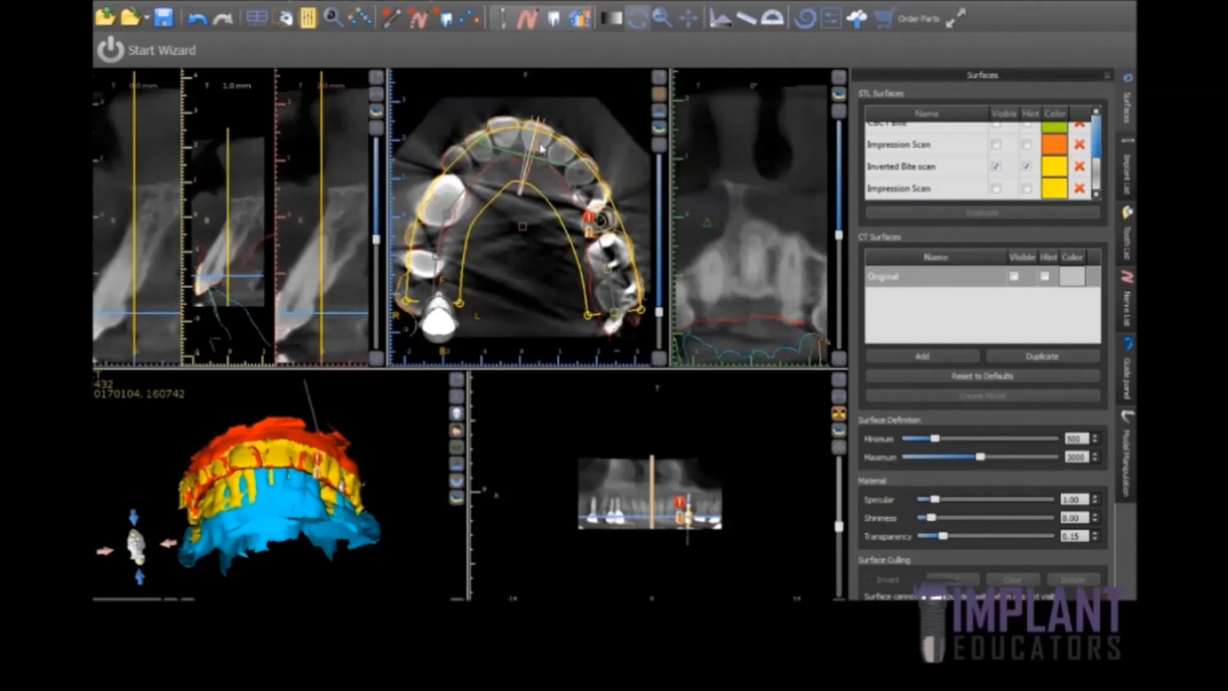
click(569, 155)
click(575, 163)
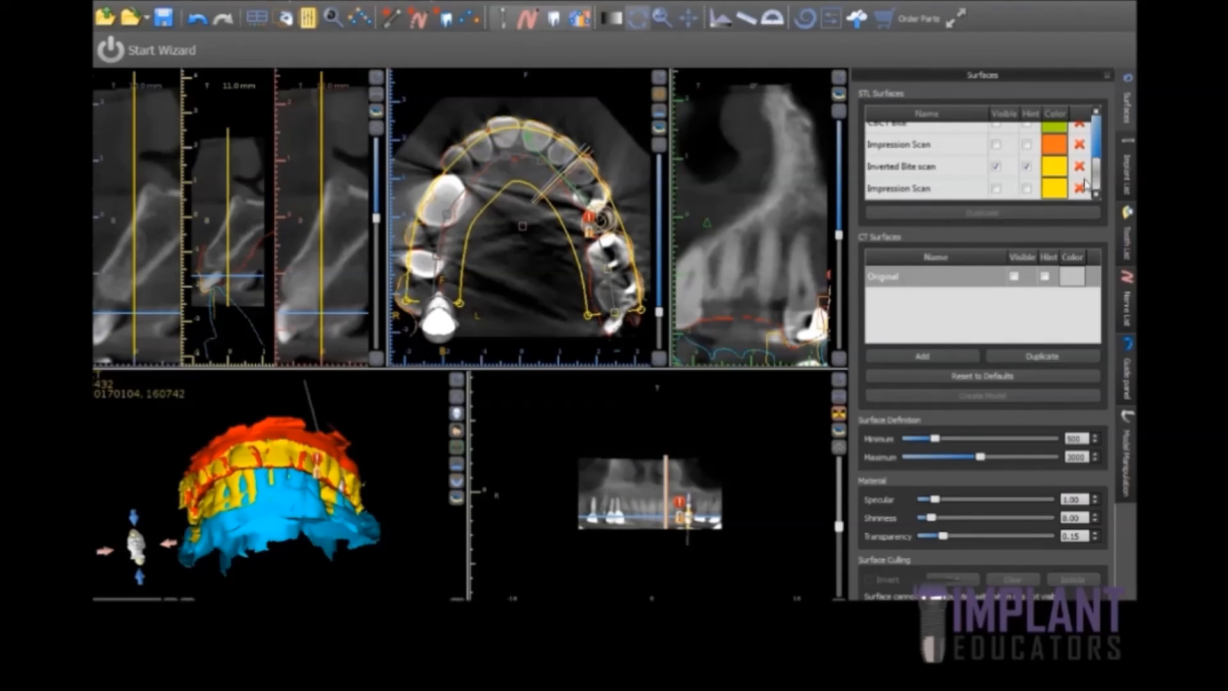
scroll(999, 155, up, 2)
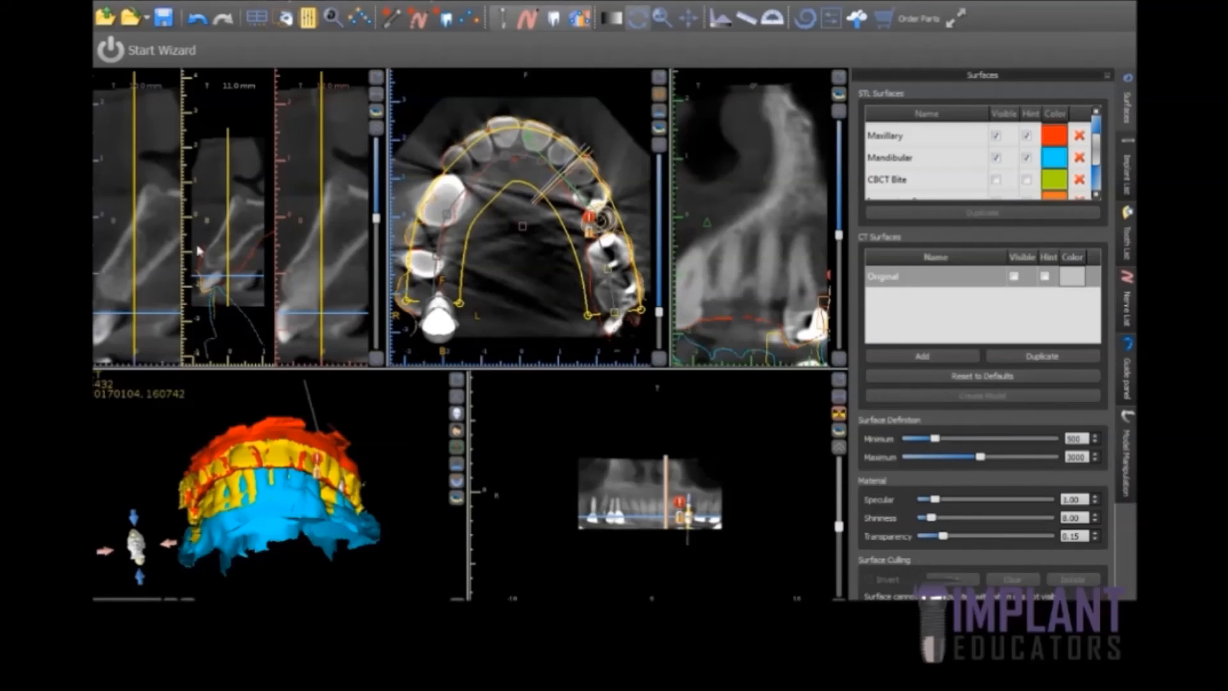
click(481, 153)
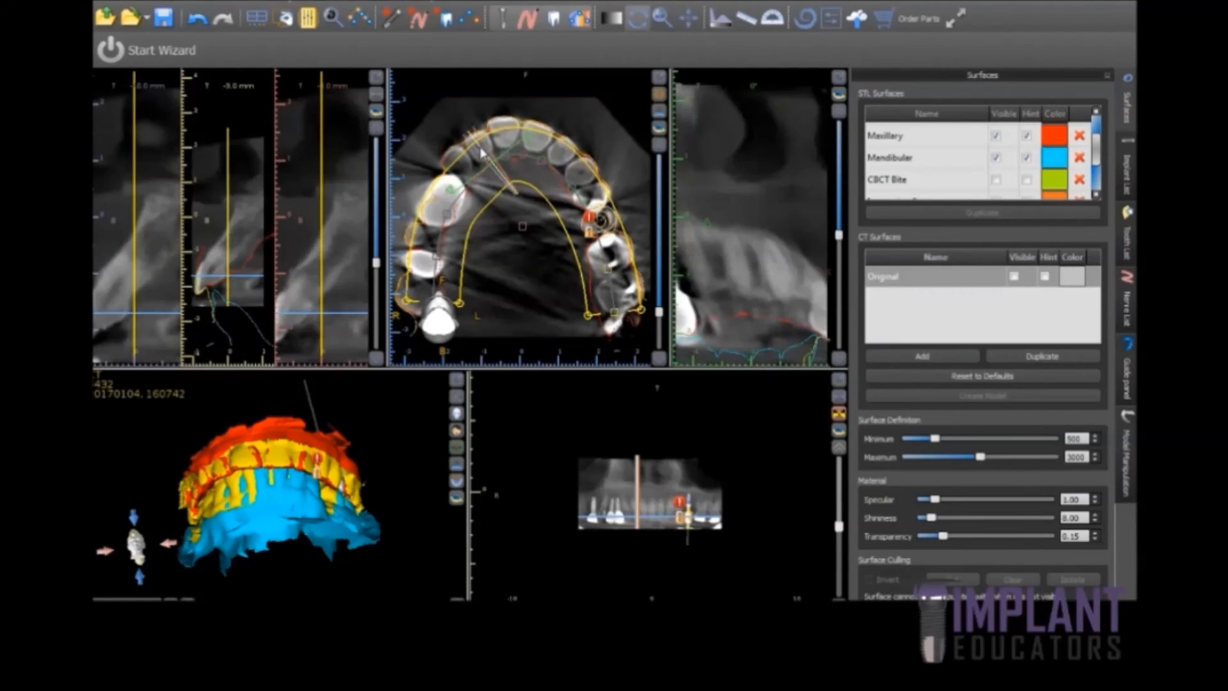
click(533, 149)
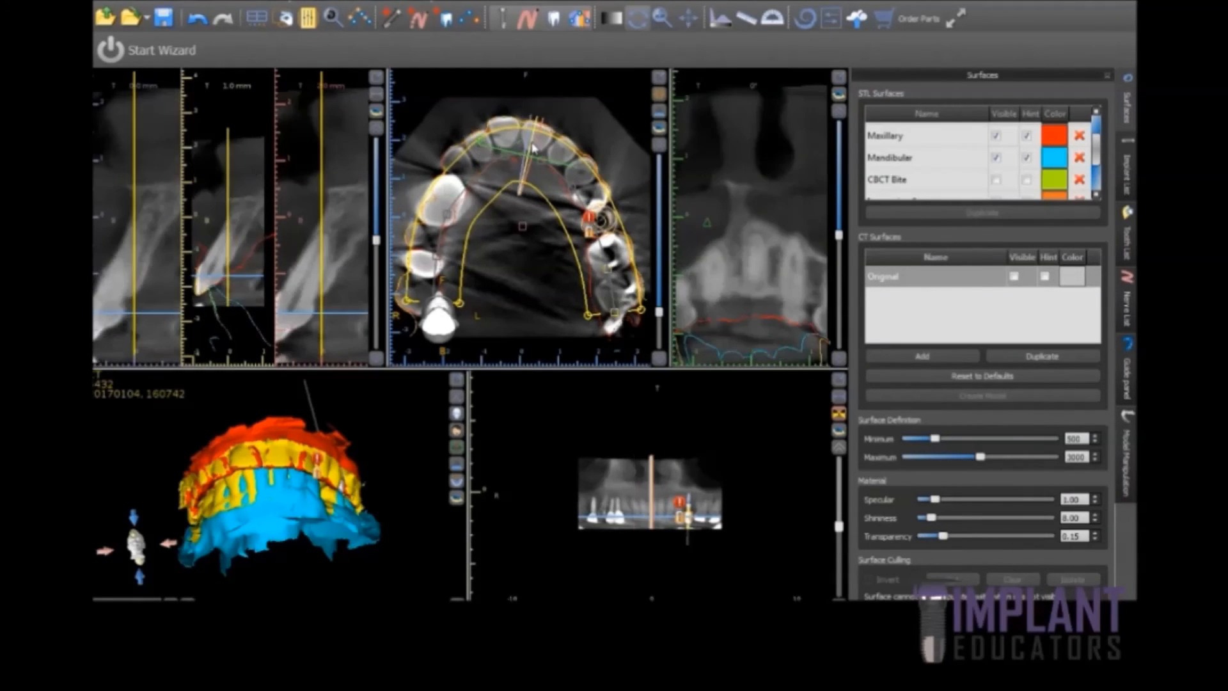
click(560, 153)
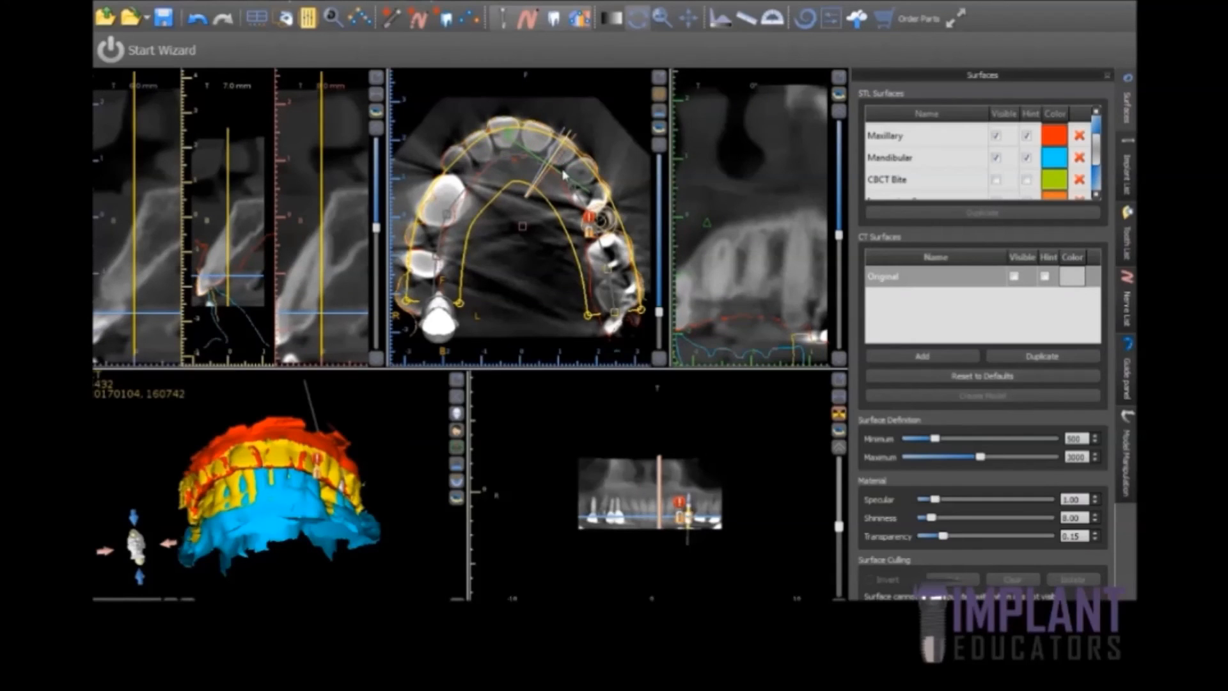
Step: Check the surface outlines in cross-sections through the front corners of the arch and the left premolar and molar region
click(578, 182)
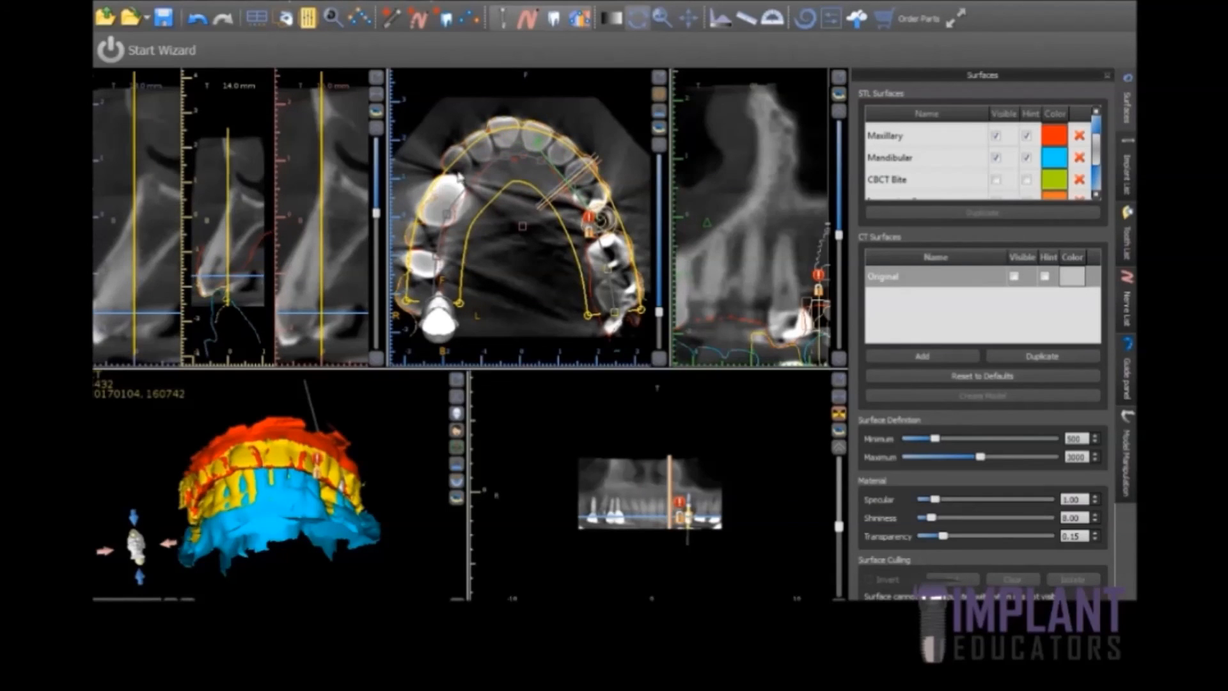
click(481, 160)
click(479, 156)
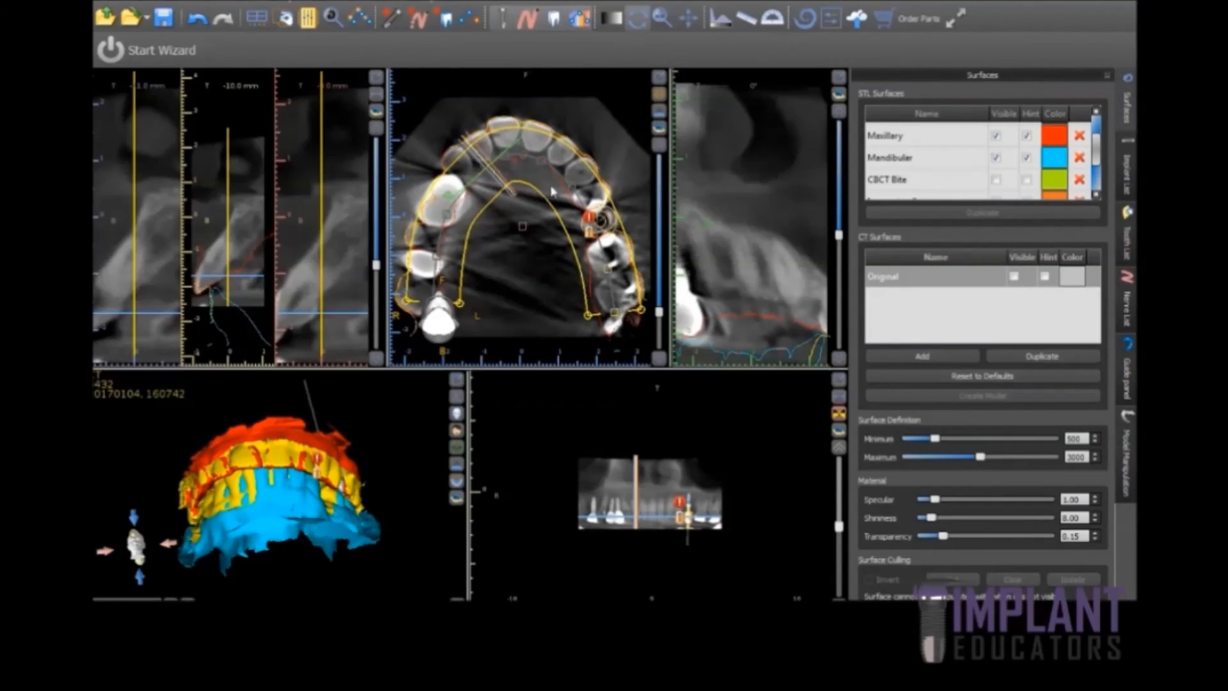
click(599, 195)
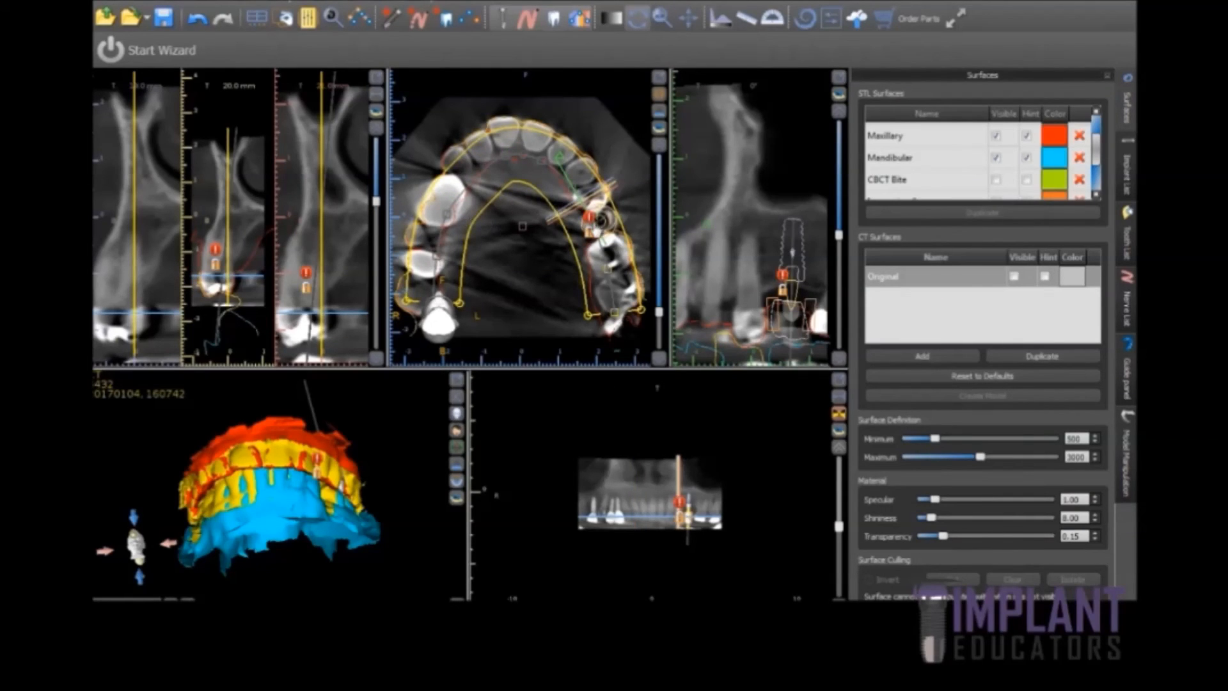
click(622, 257)
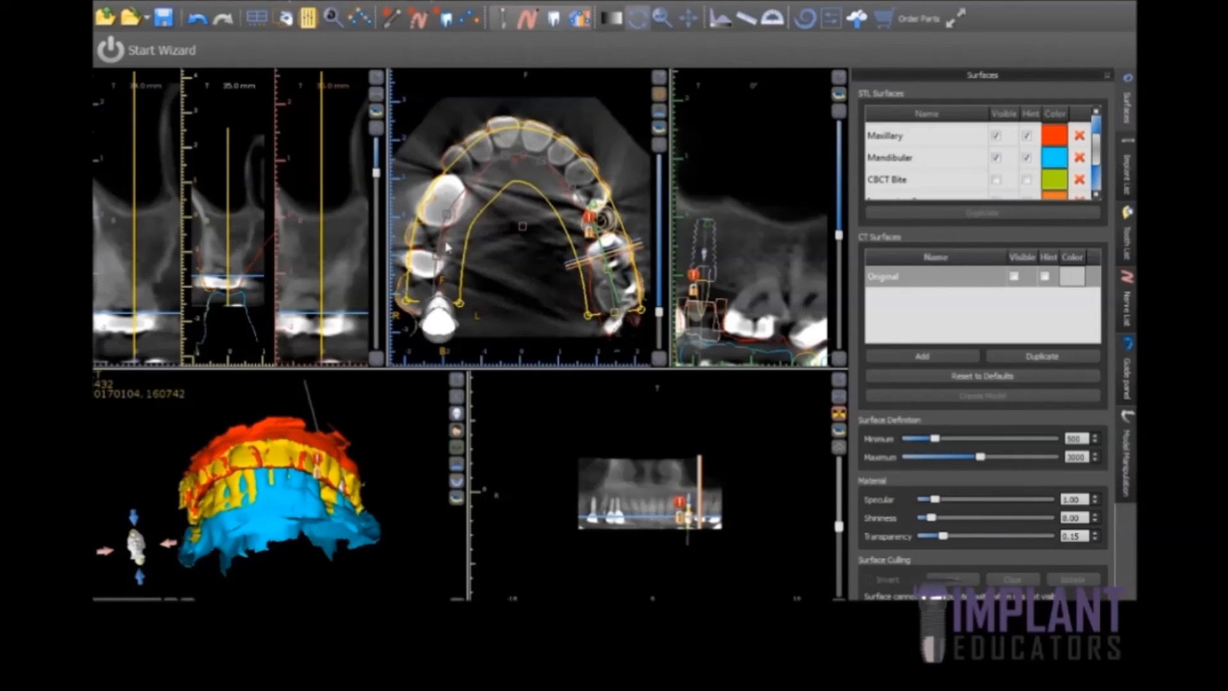
Step: Check the surface outlines in cross-sections at the right-side implants, behind them, and again through the front teeth
click(451, 203)
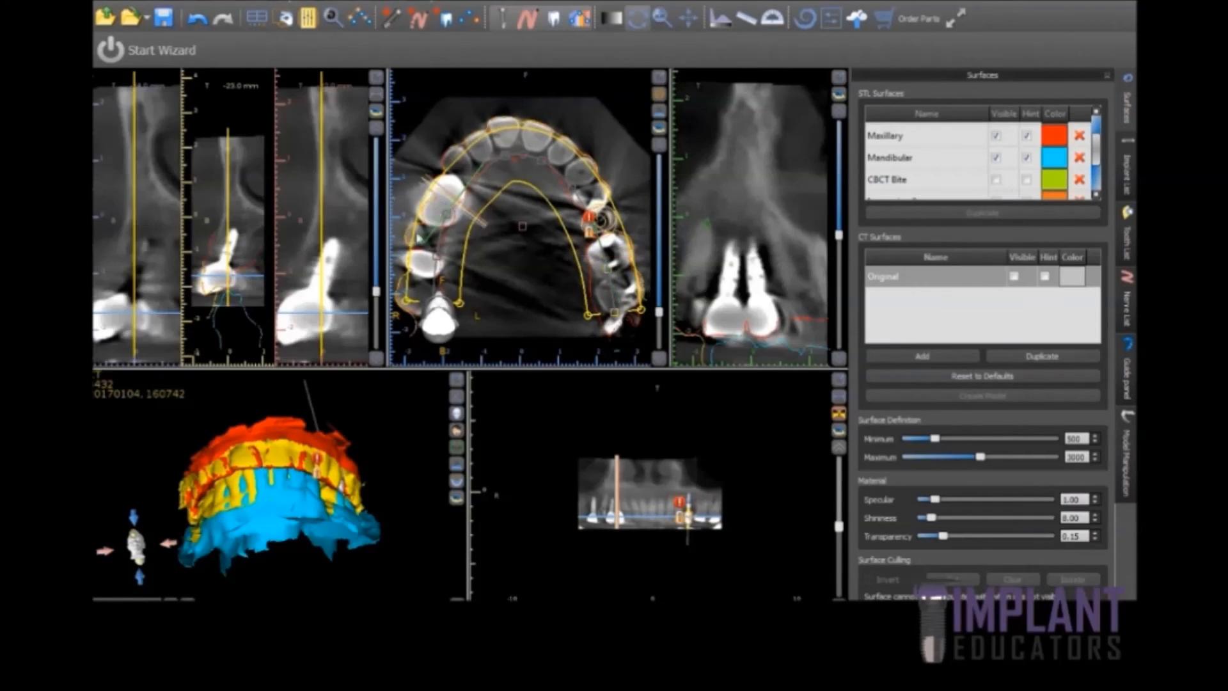
click(422, 264)
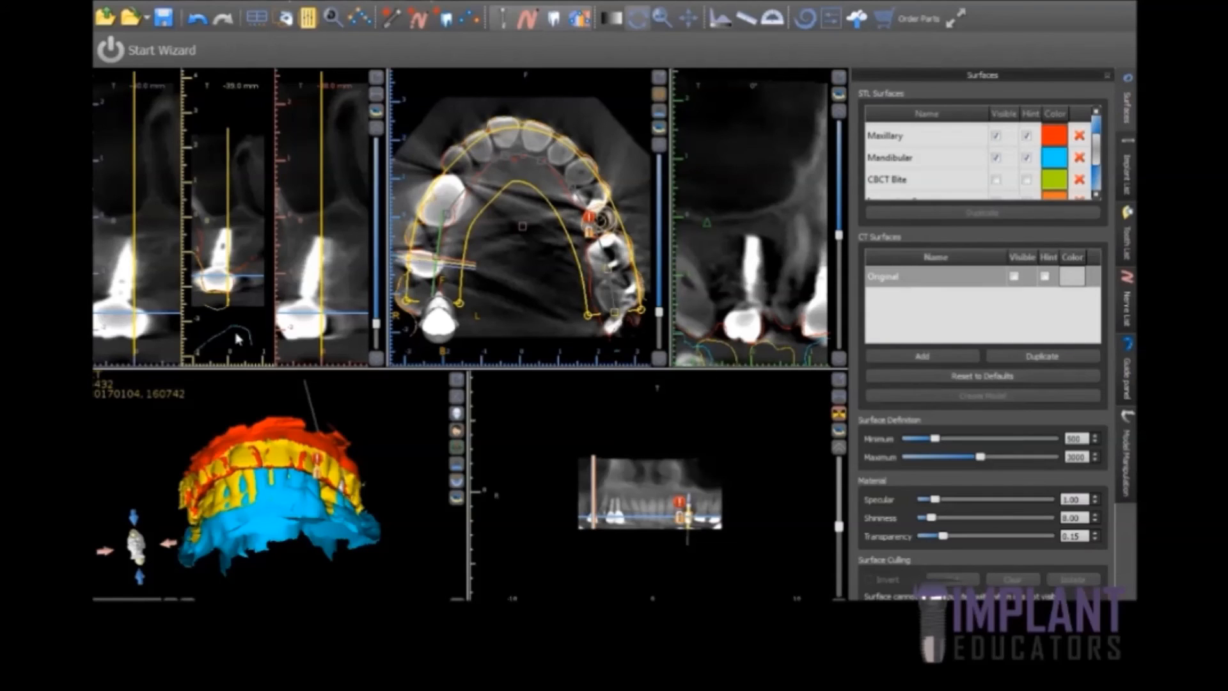
drag(240, 388, 377, 416)
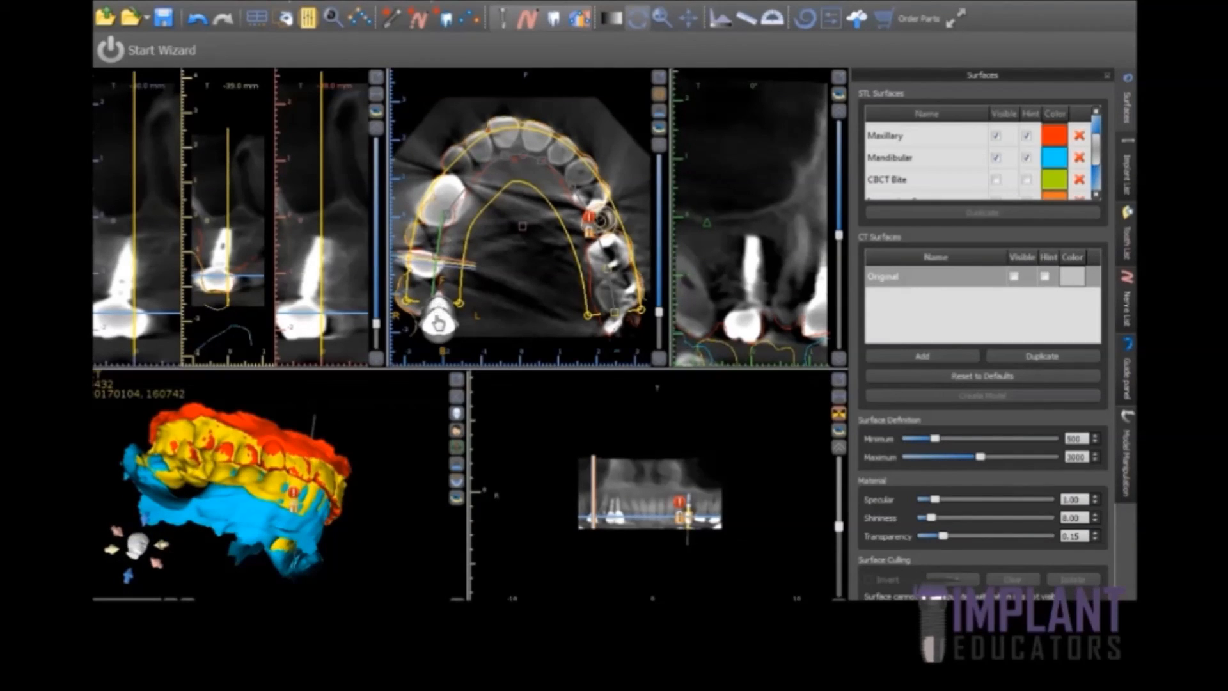
click(413, 295)
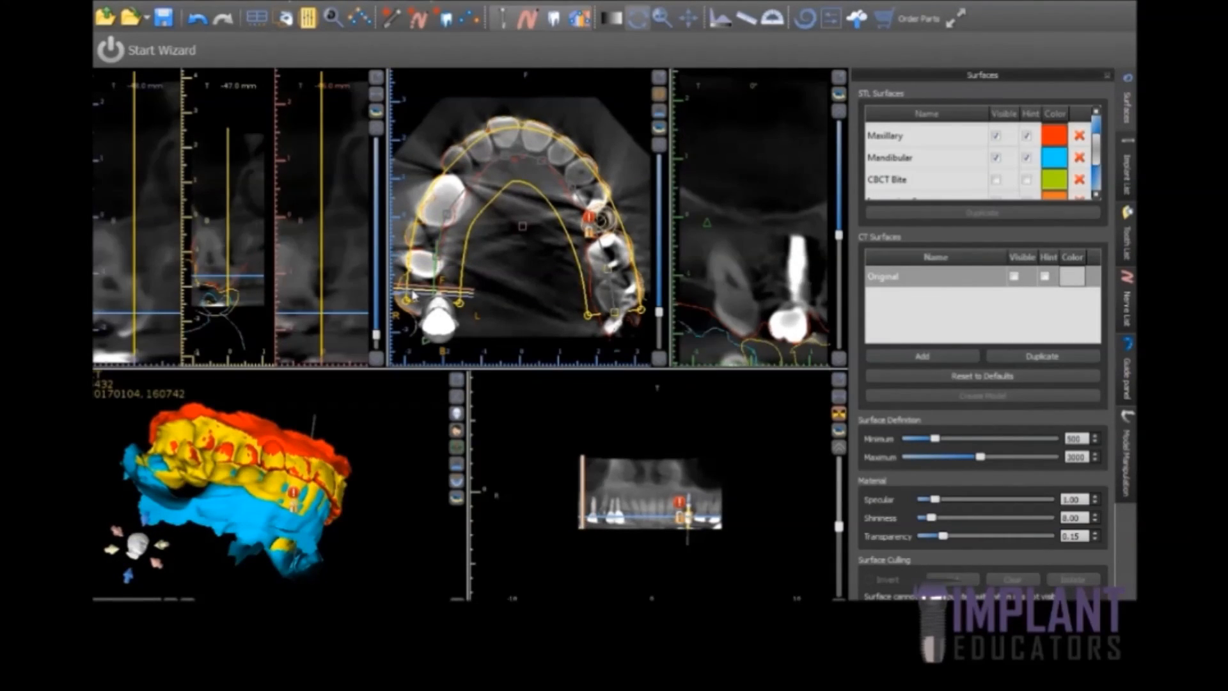
click(509, 147)
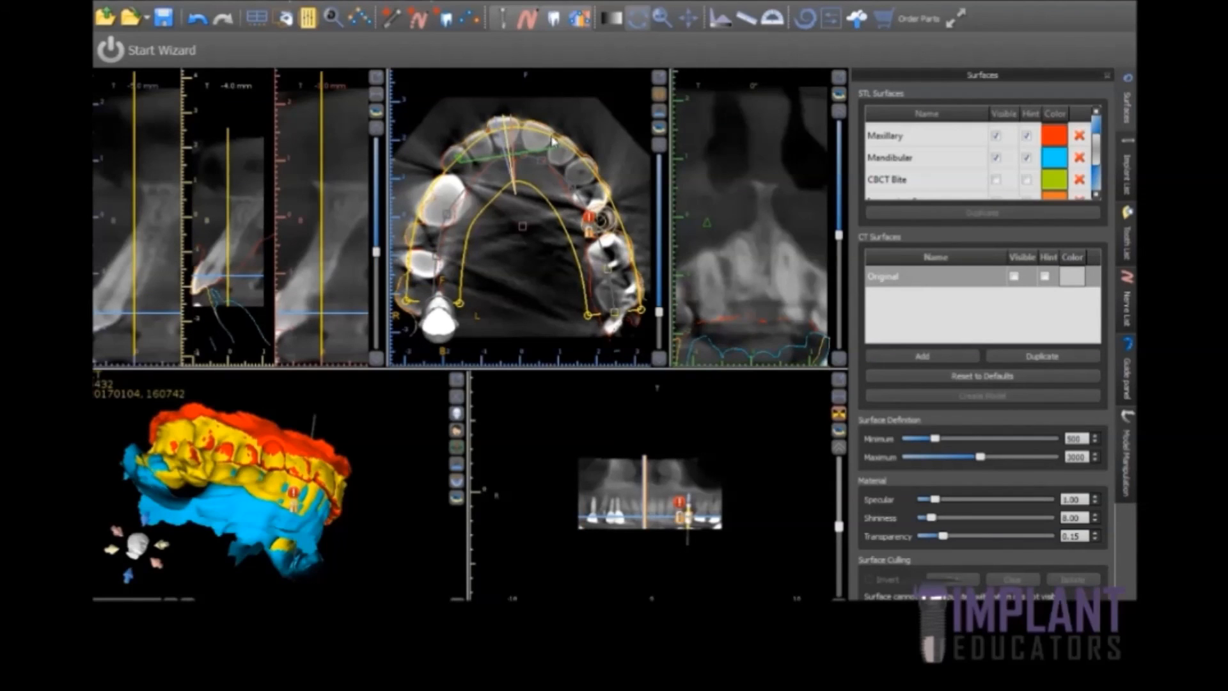
click(558, 157)
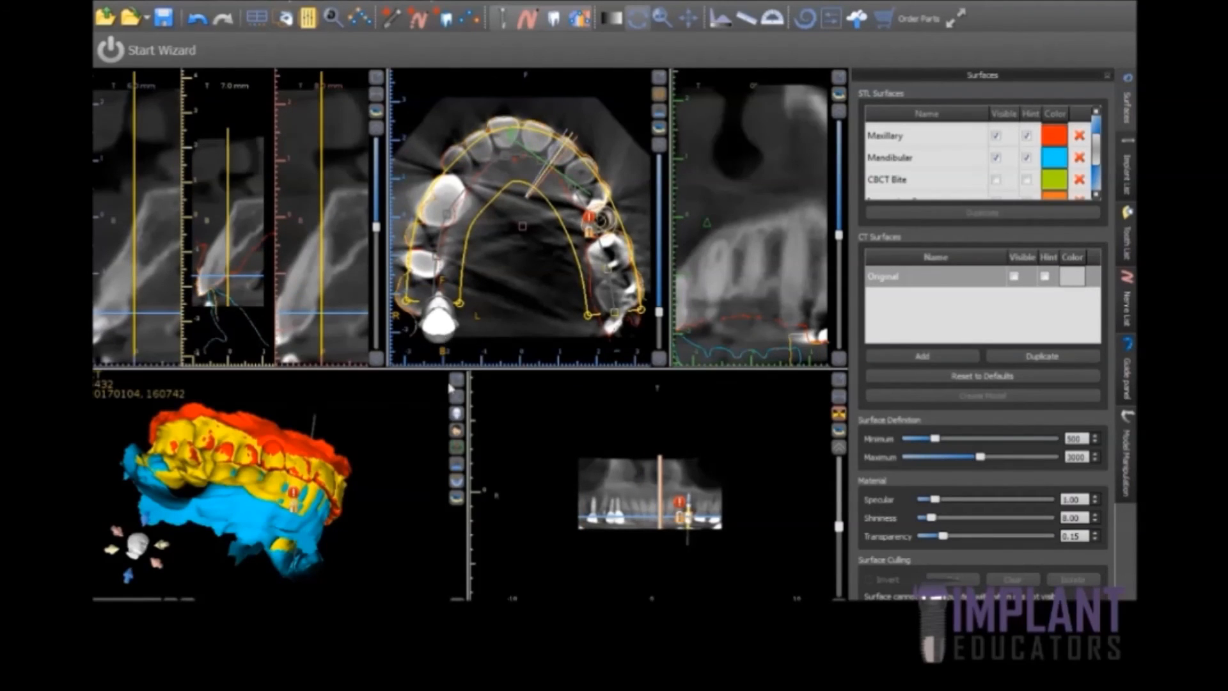
Step: Start manual position adjustment of the Mandibular model with the arches seen from the front
drag(392, 436, 275, 392)
click(1130, 490)
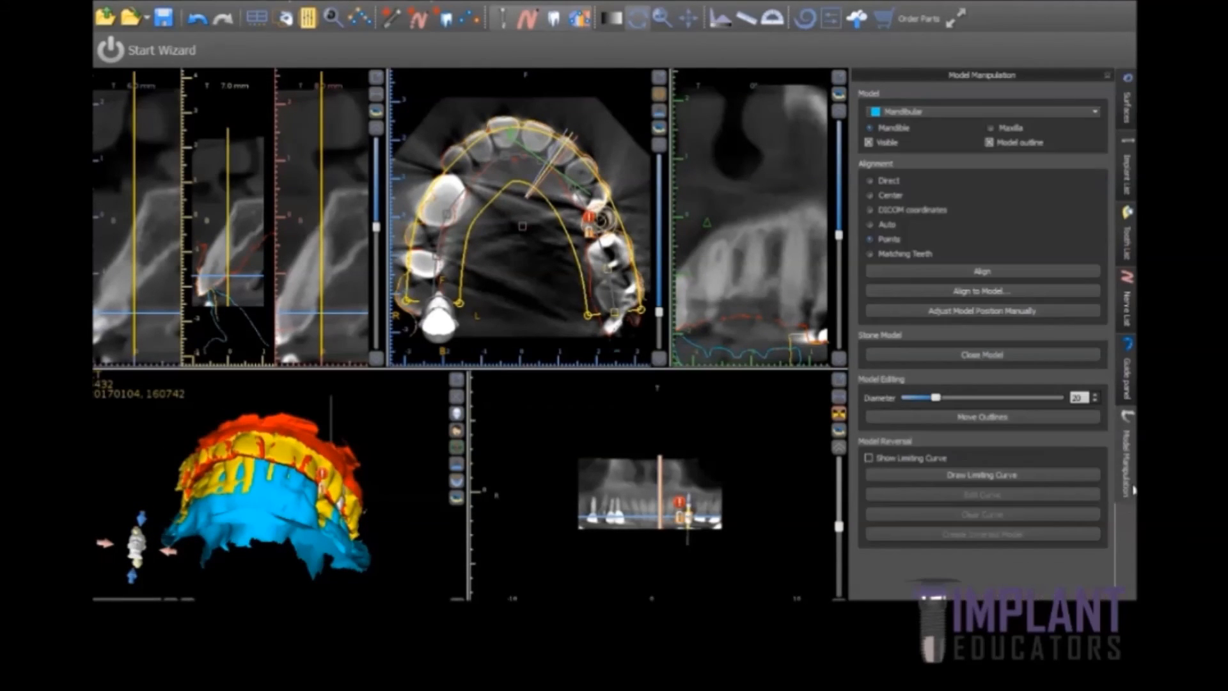
click(899, 311)
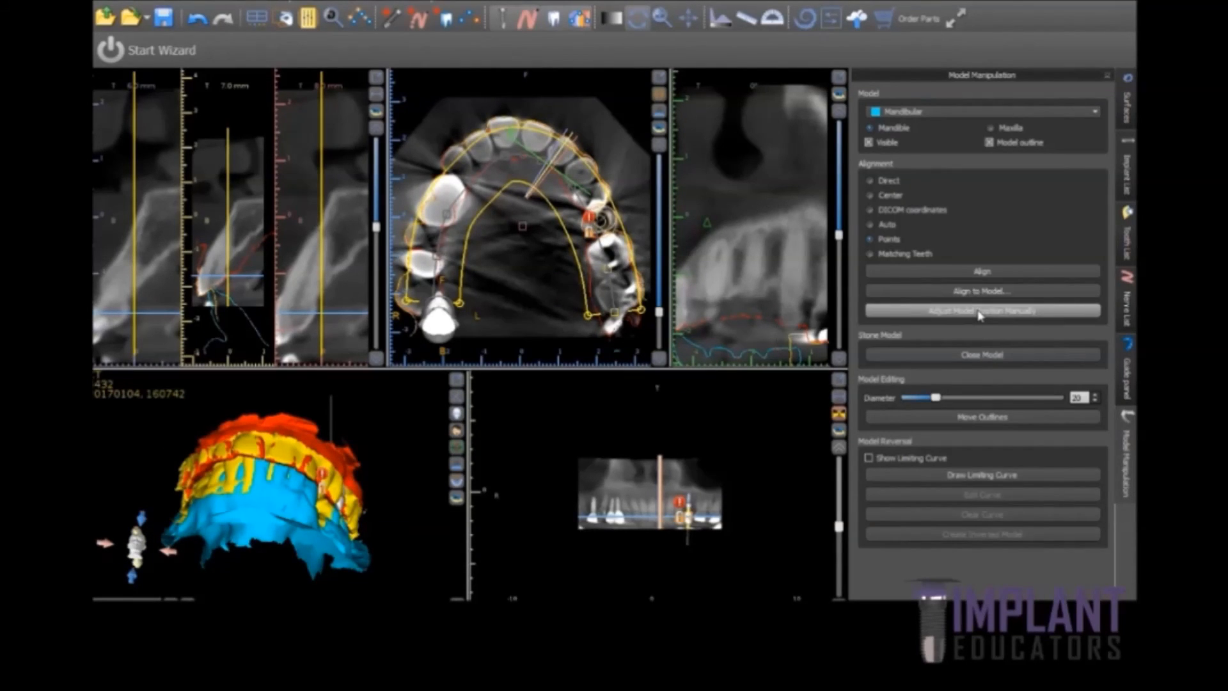
Step: Turn off both Visible and Hint for the Inverted Bite scan surface
click(1125, 108)
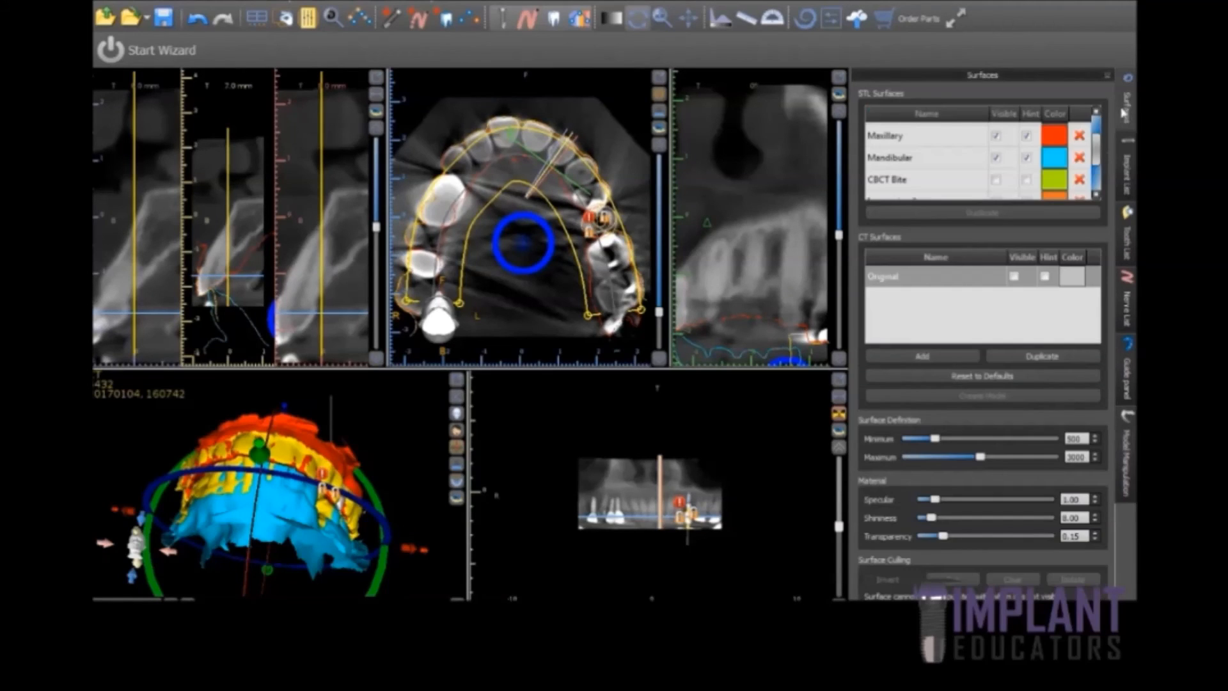
drag(1098, 168, 1100, 192)
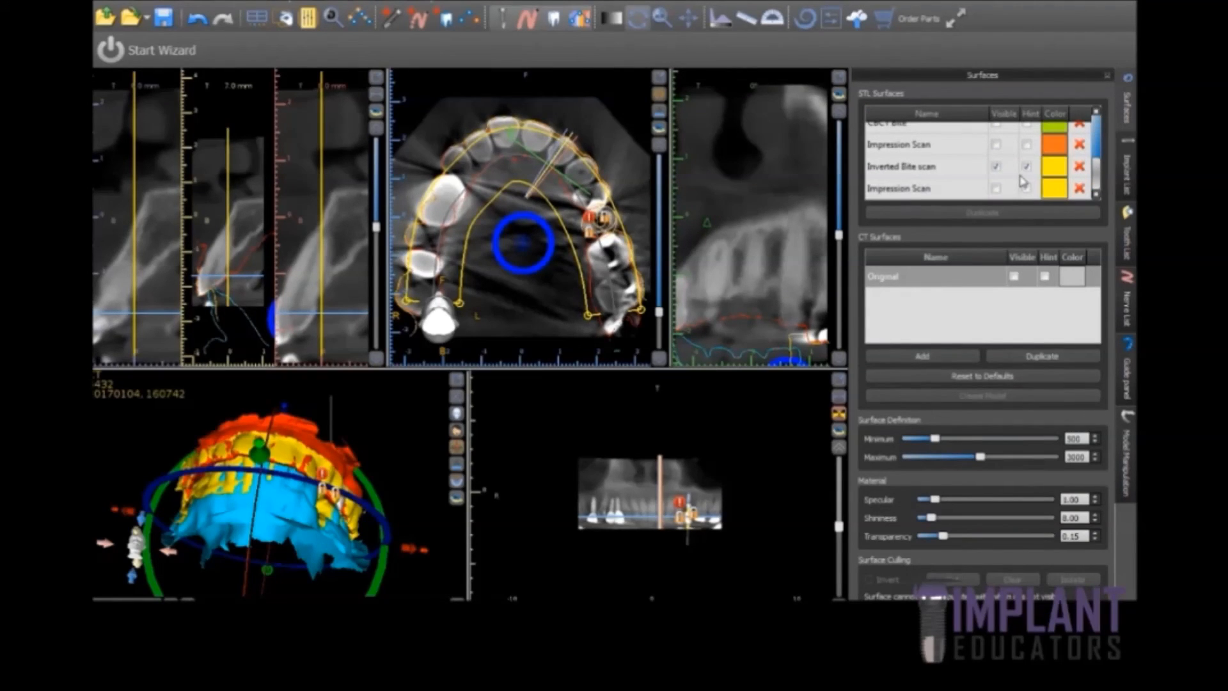
click(995, 166)
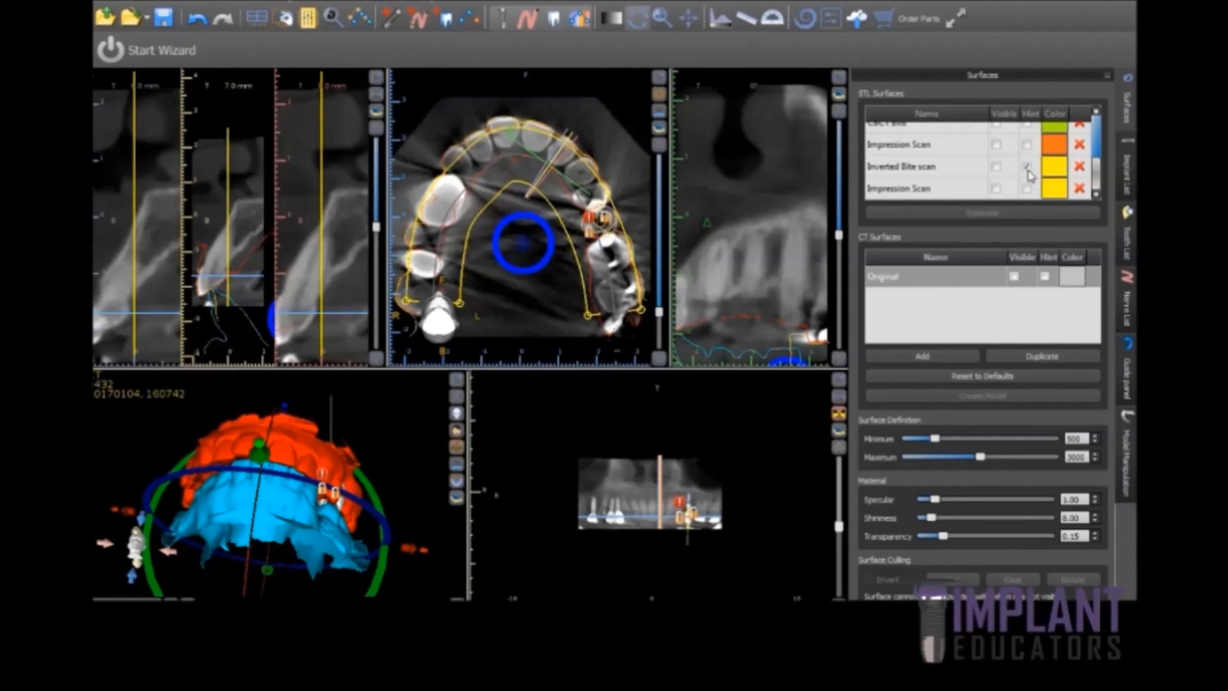
click(1026, 167)
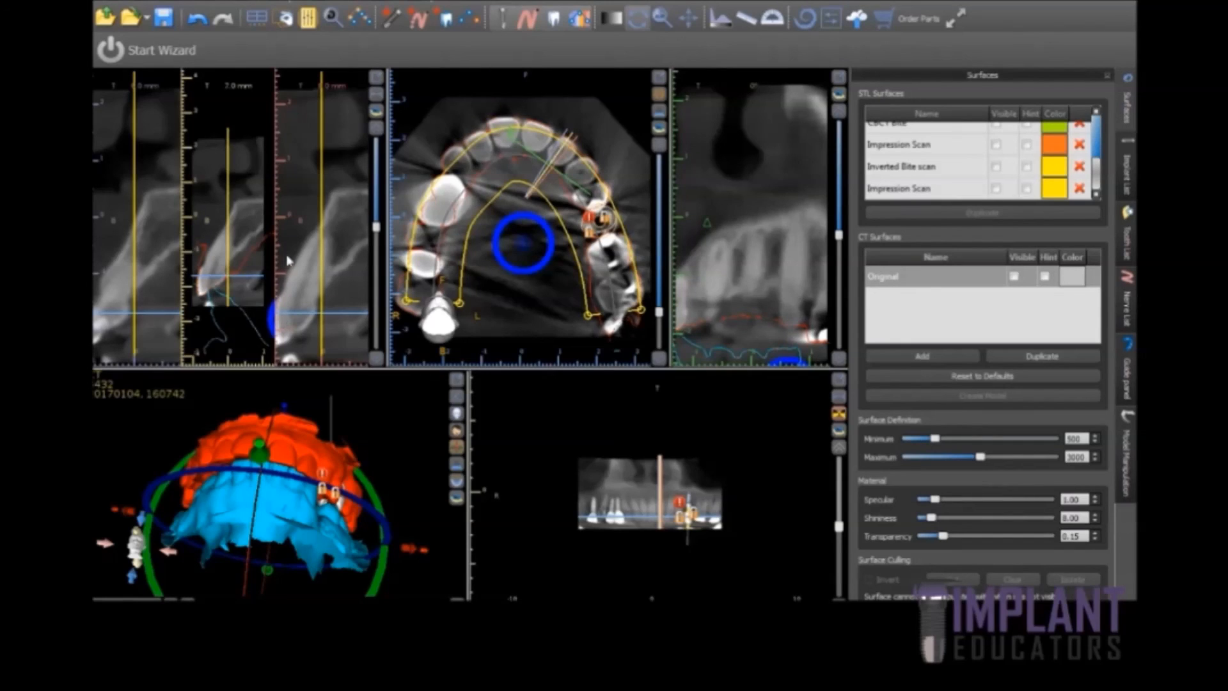
Step: Enlarge the 3D view of the models and end the manual position adjustment of the Mandibular model
drag(314, 446, 402, 437)
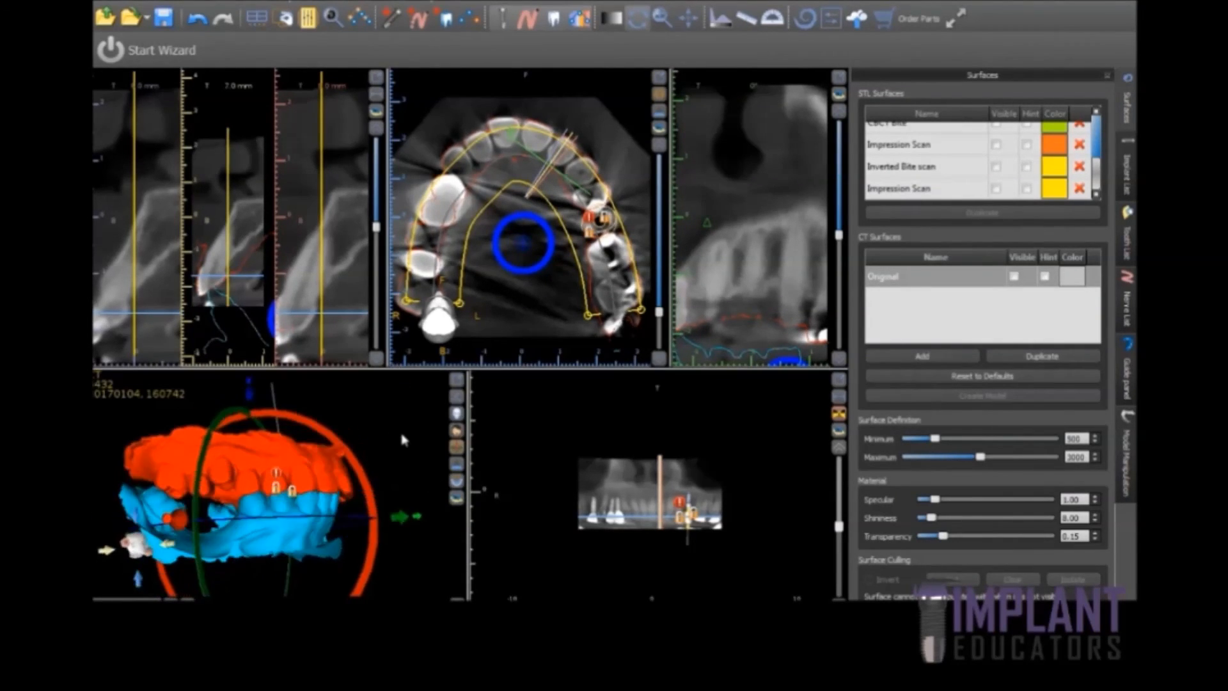
click(458, 380)
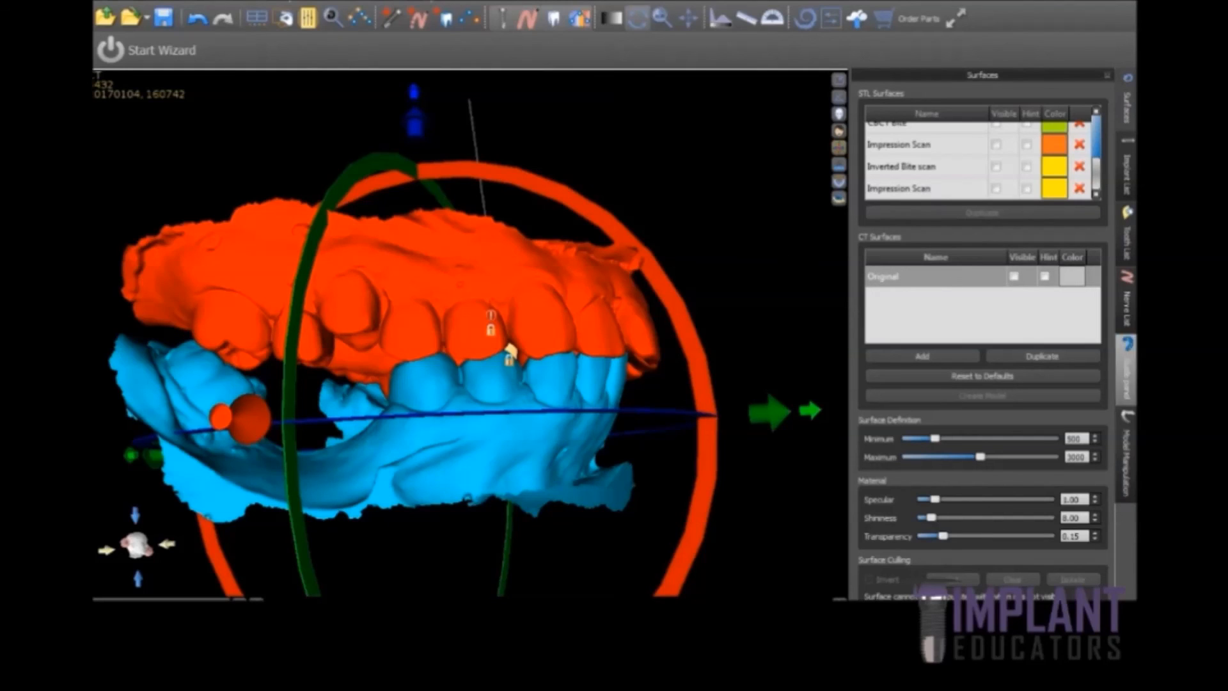
click(1131, 448)
click(1000, 318)
drag(671, 211, 598, 236)
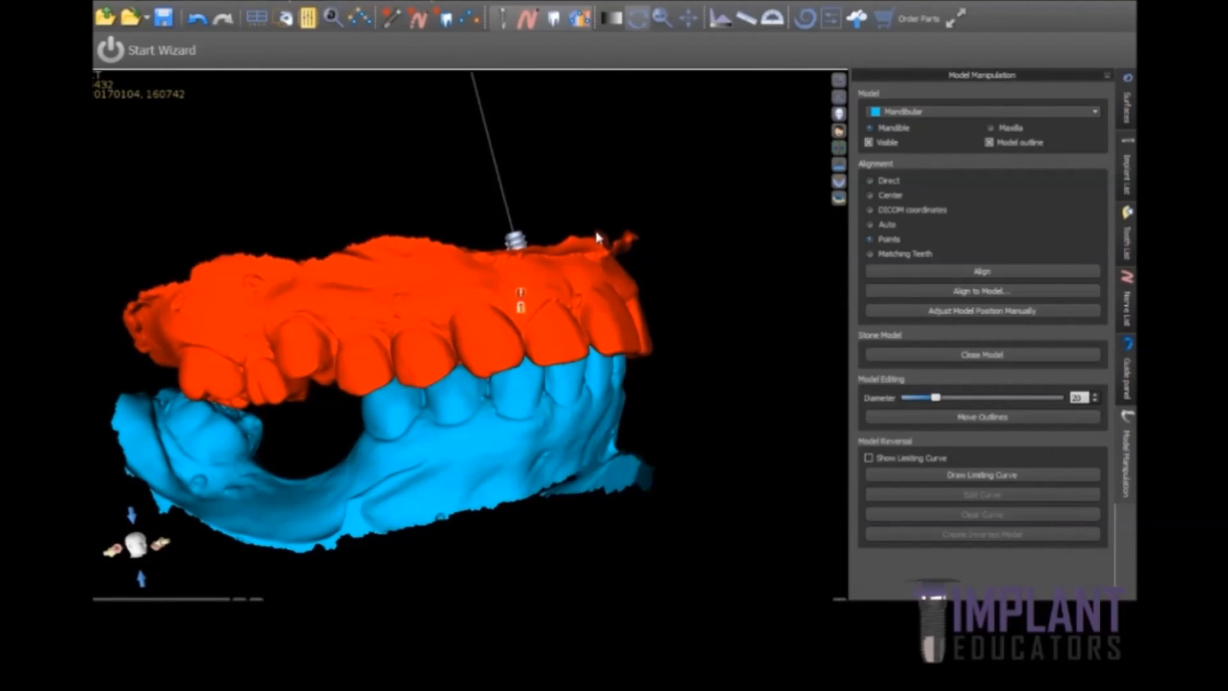
Step: Review the implant and tooth lists while viewing the planned implant and second premolar crown on the left side
click(1128, 176)
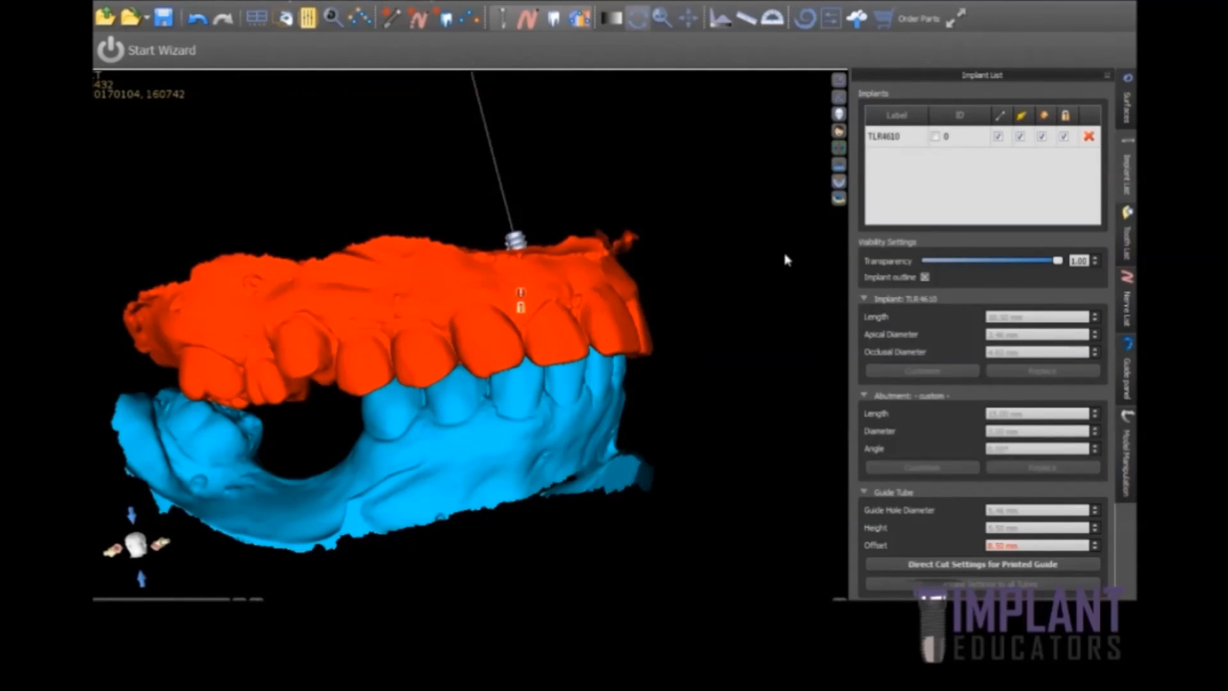
drag(784, 255, 479, 296)
drag(746, 283, 551, 323)
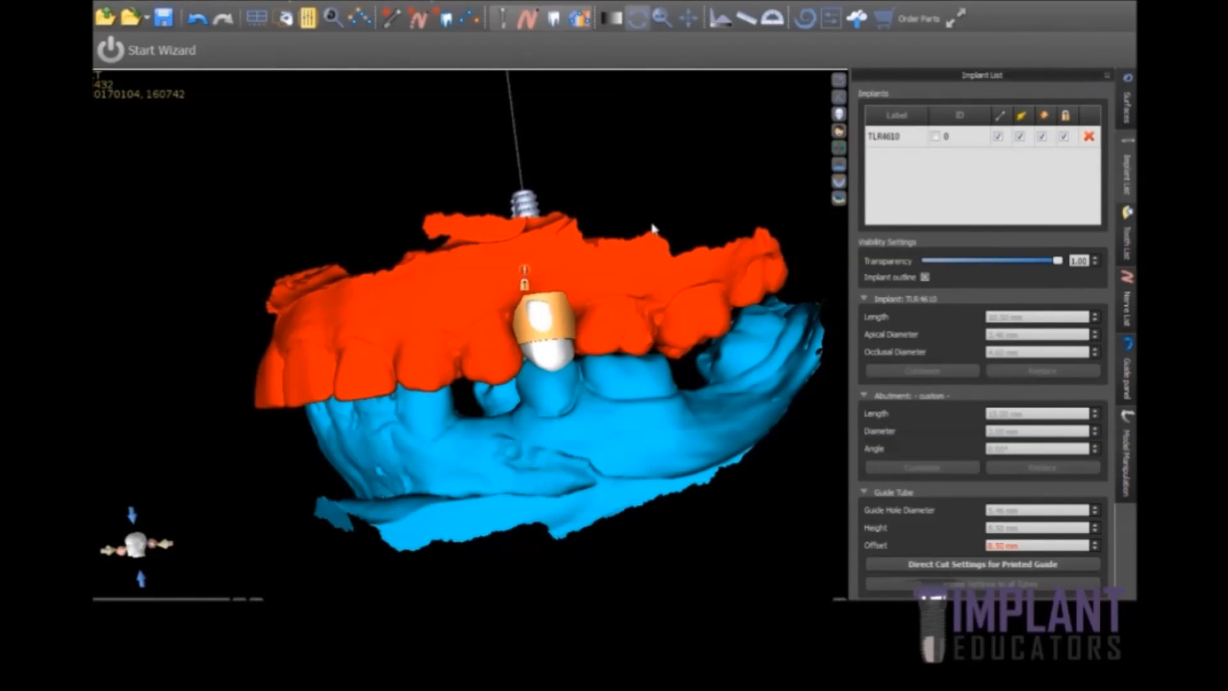
drag(654, 228, 637, 171)
click(1129, 237)
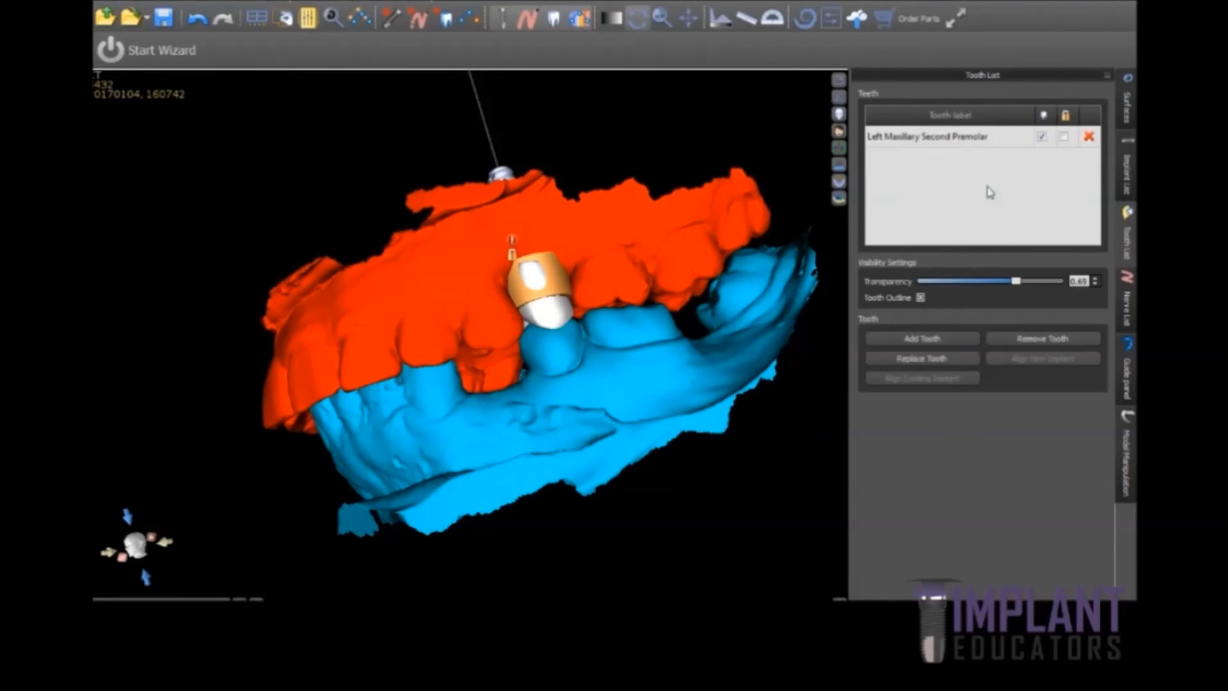
Step: Examine from below and from the biting surface how the virtual left second premolar crown meets the mandibular teeth
drag(755, 566, 786, 505)
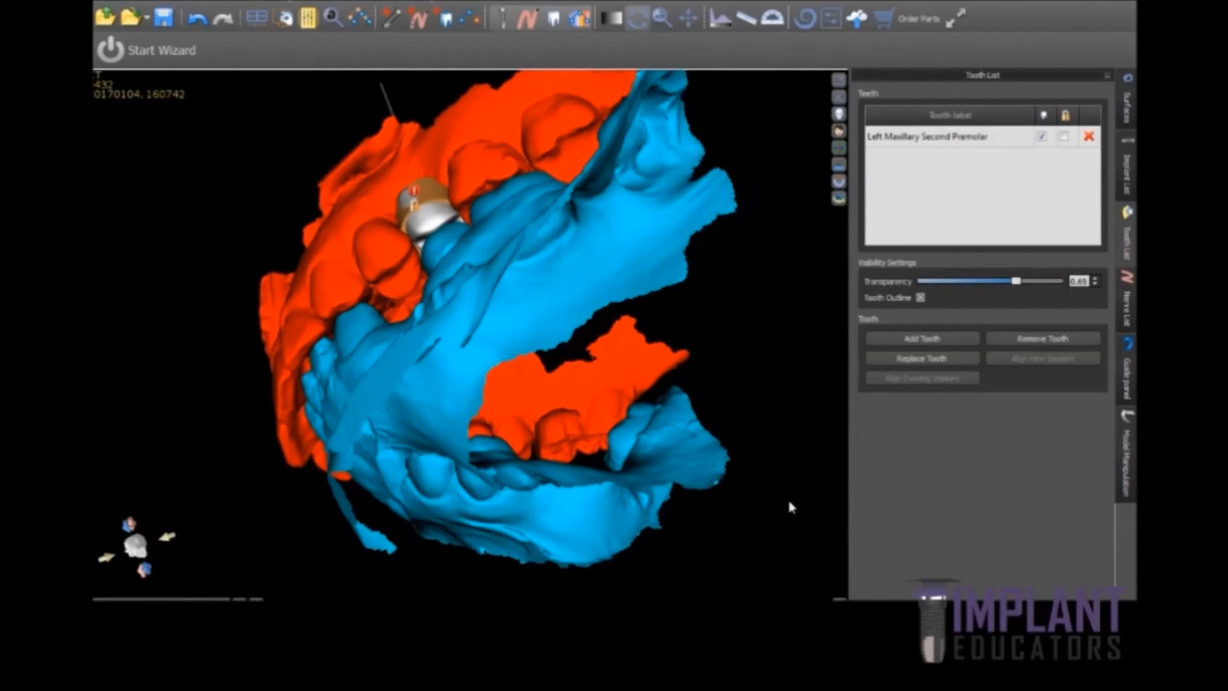
drag(727, 532, 628, 462)
drag(750, 278, 877, 494)
drag(653, 143, 636, 163)
drag(554, 115, 718, 581)
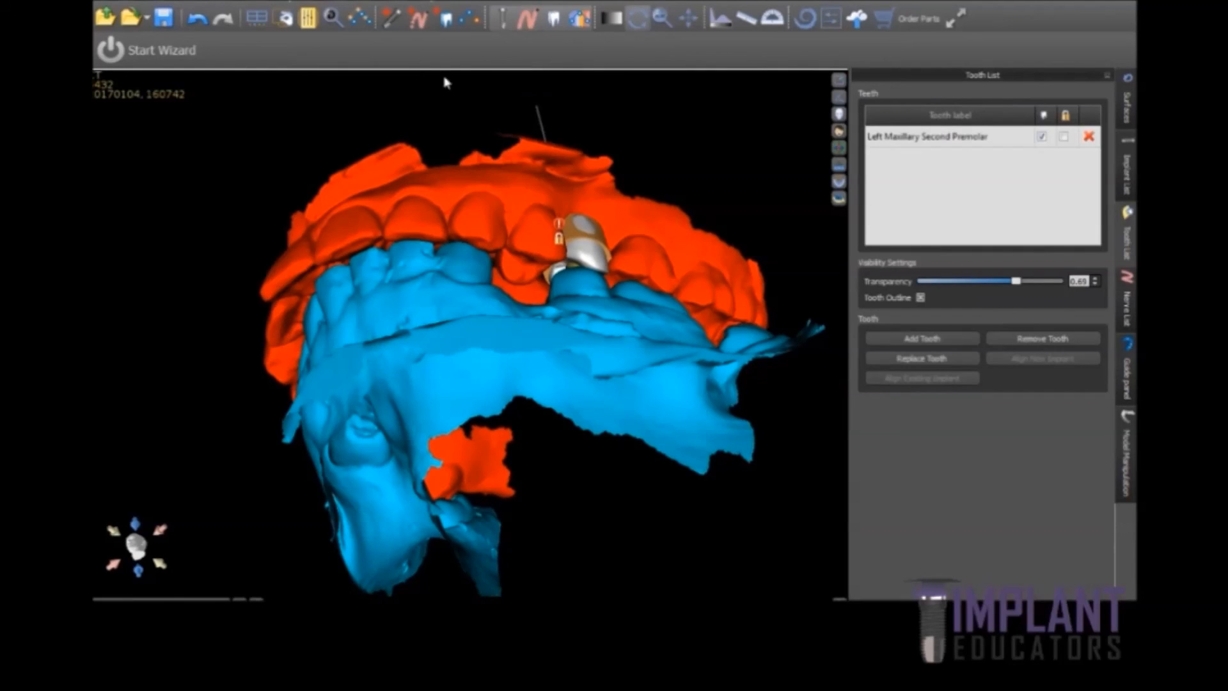
drag(627, 568, 548, 274)
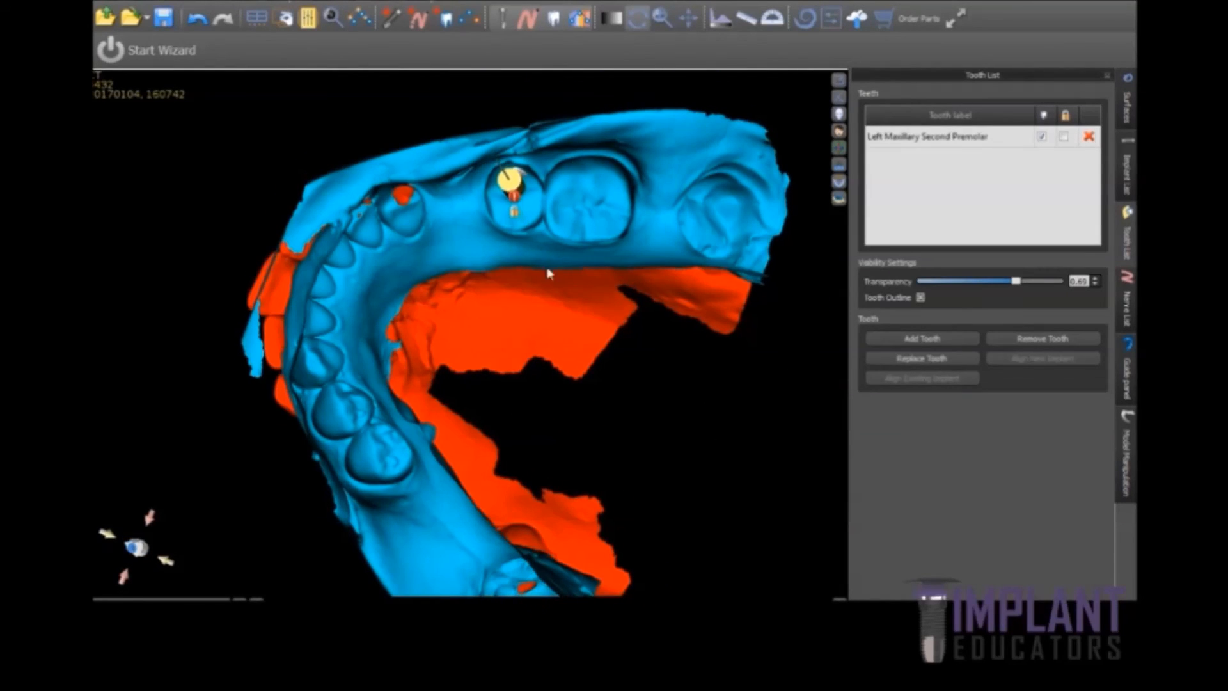
drag(658, 447, 754, 570)
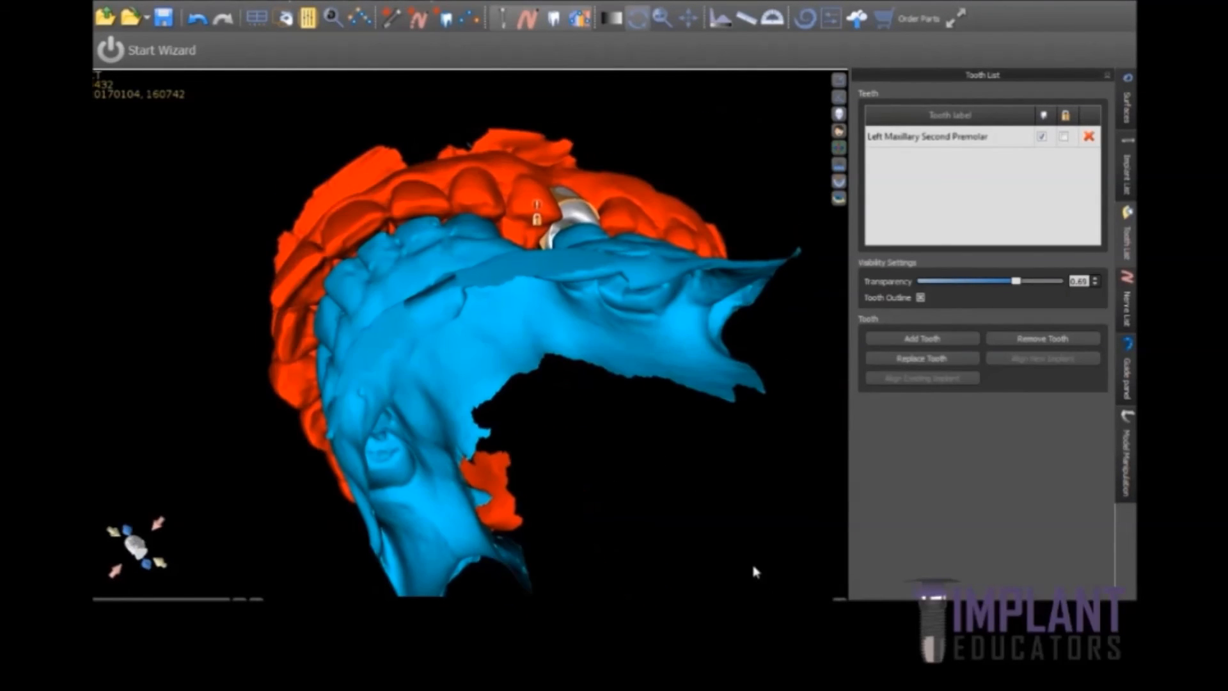
drag(636, 122, 750, 315)
drag(522, 558, 262, 504)
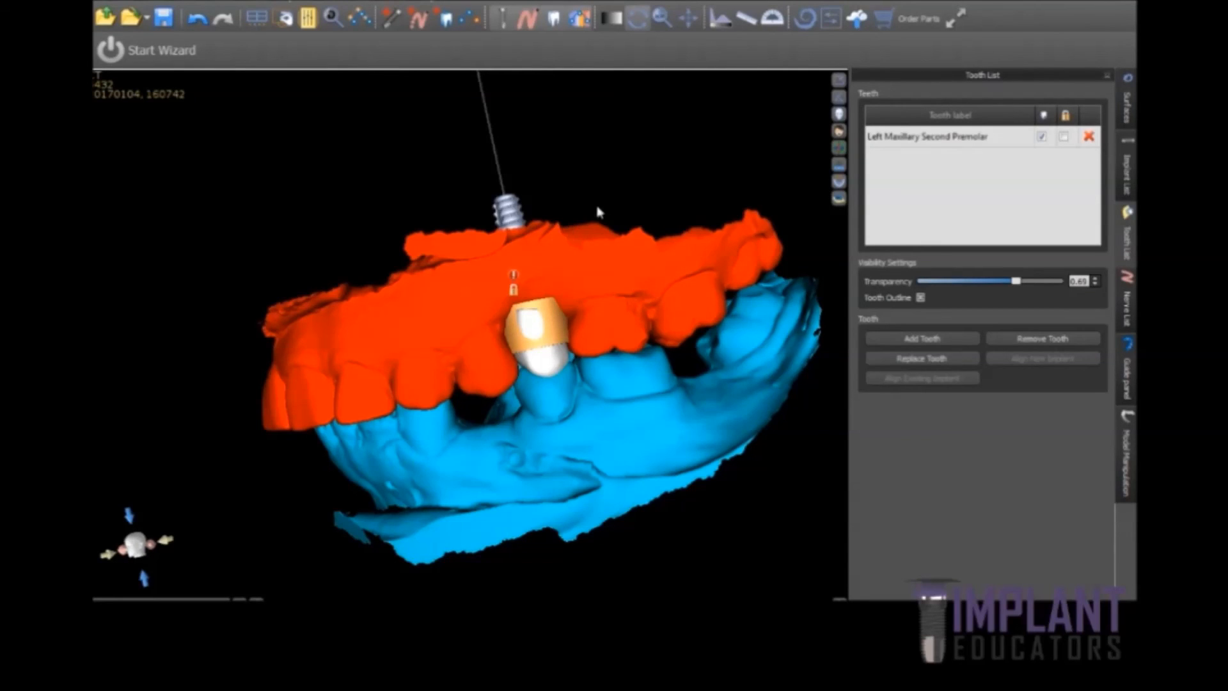
Step: Examine the bite between the maxillary and mandibular models and the premolar crown from the front and left side
drag(619, 184, 524, 194)
drag(531, 544, 757, 488)
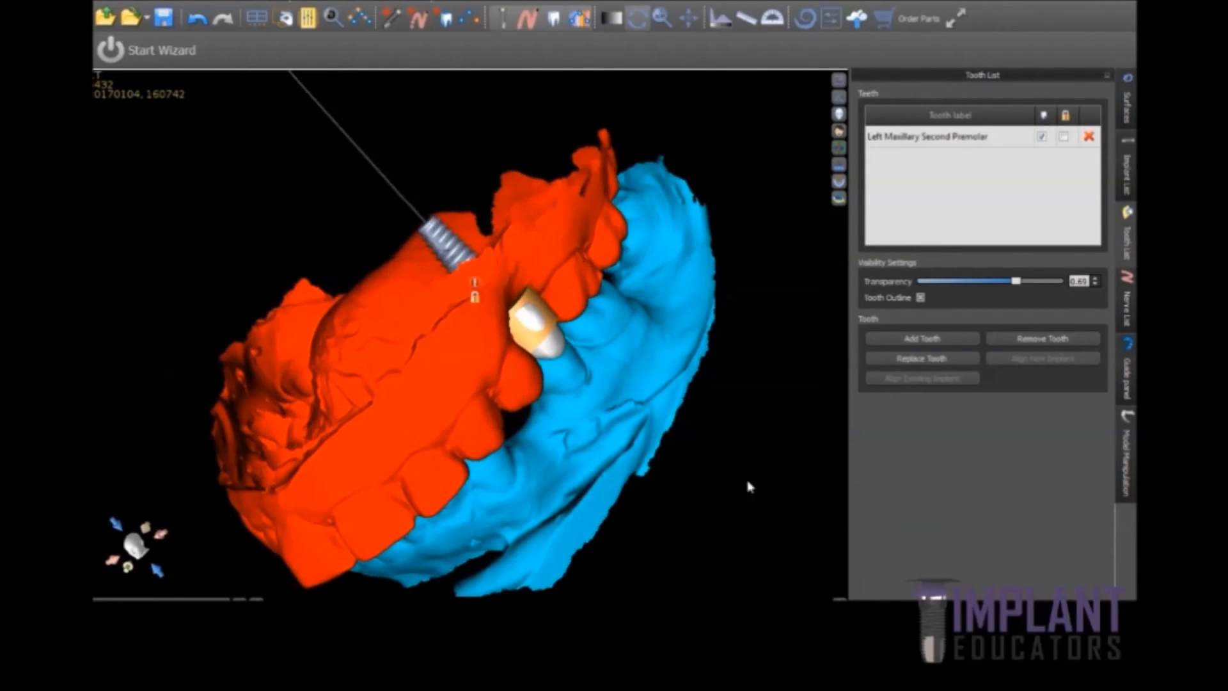
drag(291, 226, 247, 428)
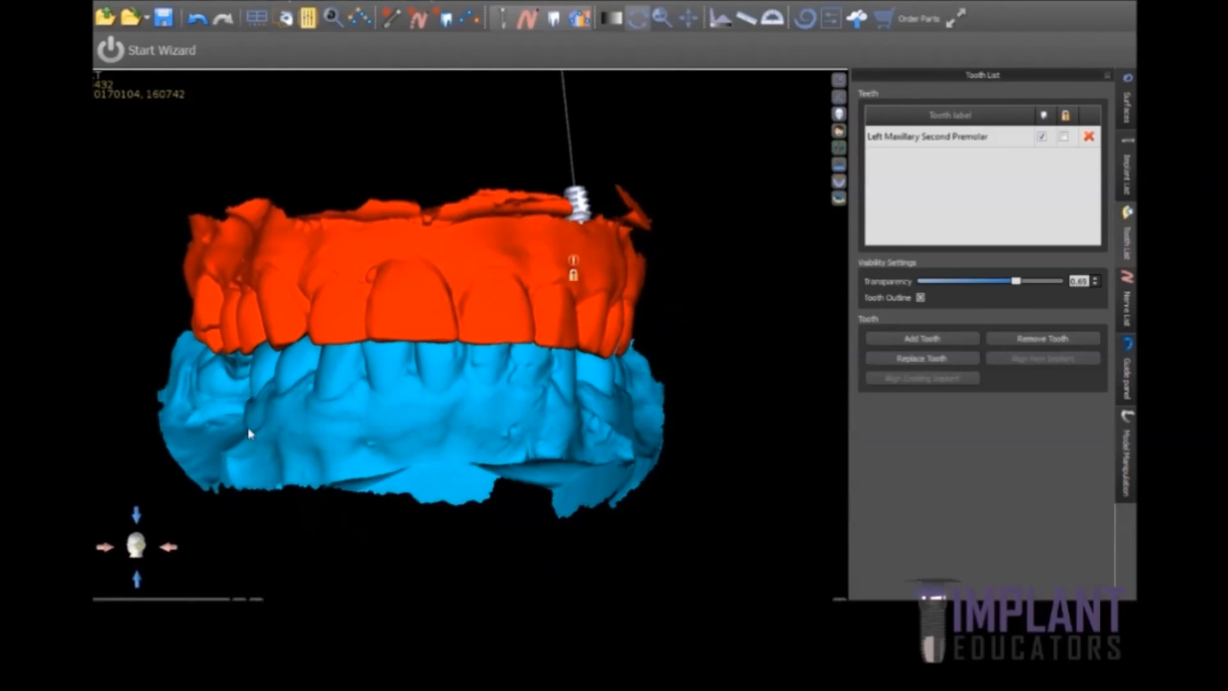
drag(450, 585, 544, 559)
drag(726, 298, 562, 323)
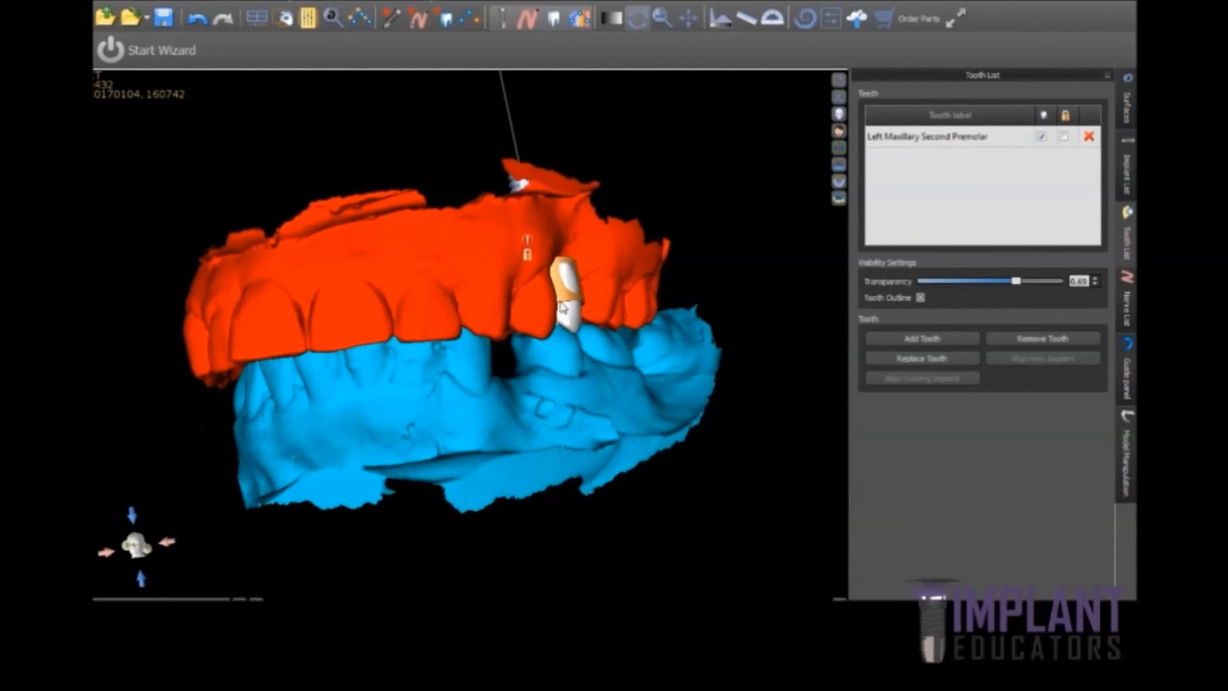
drag(292, 128, 534, 238)
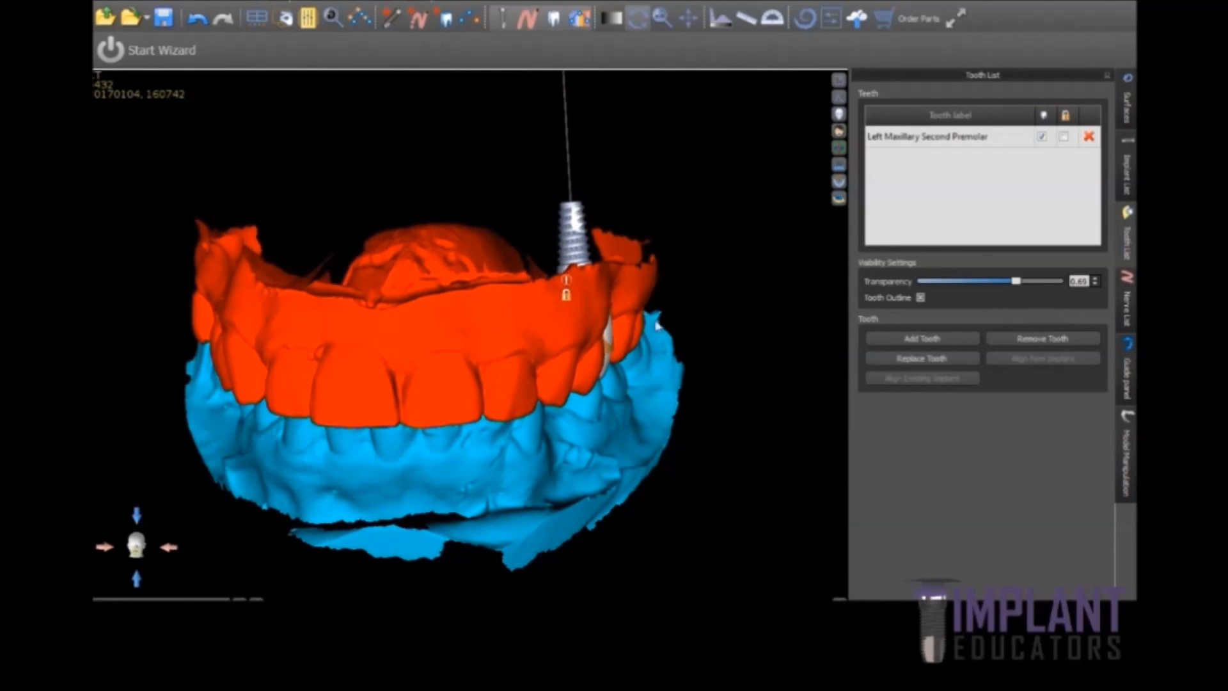
drag(742, 433, 551, 425)
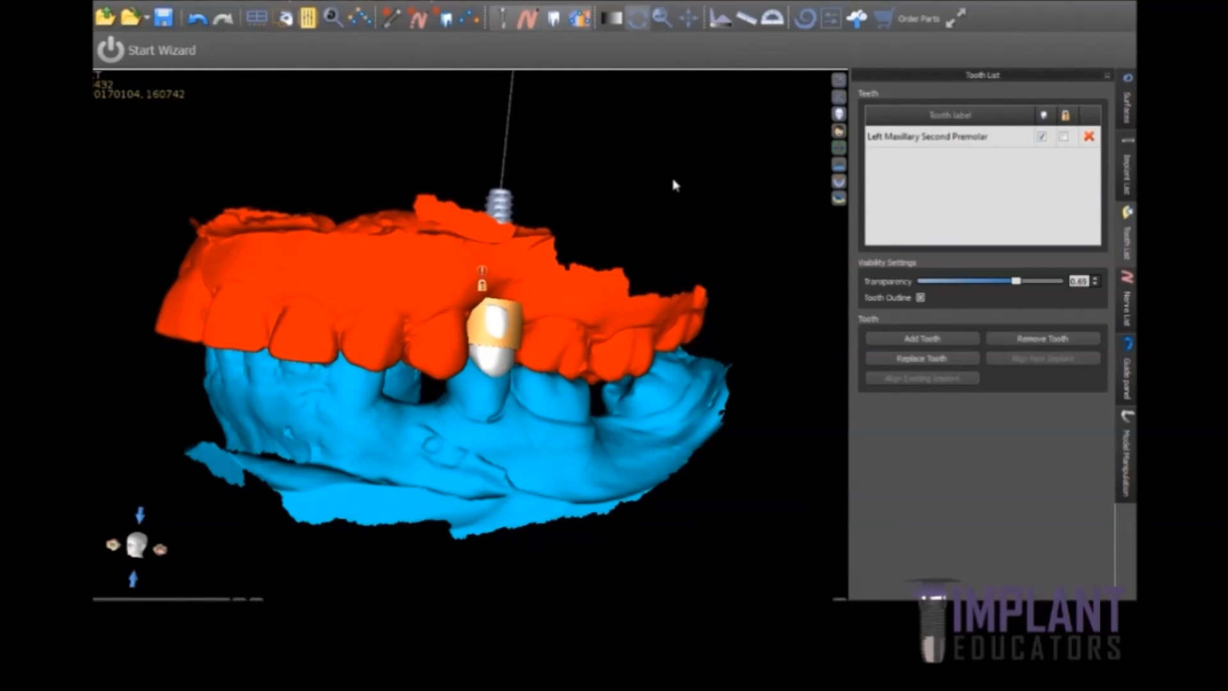
drag(663, 197, 592, 180)
drag(608, 552, 614, 520)
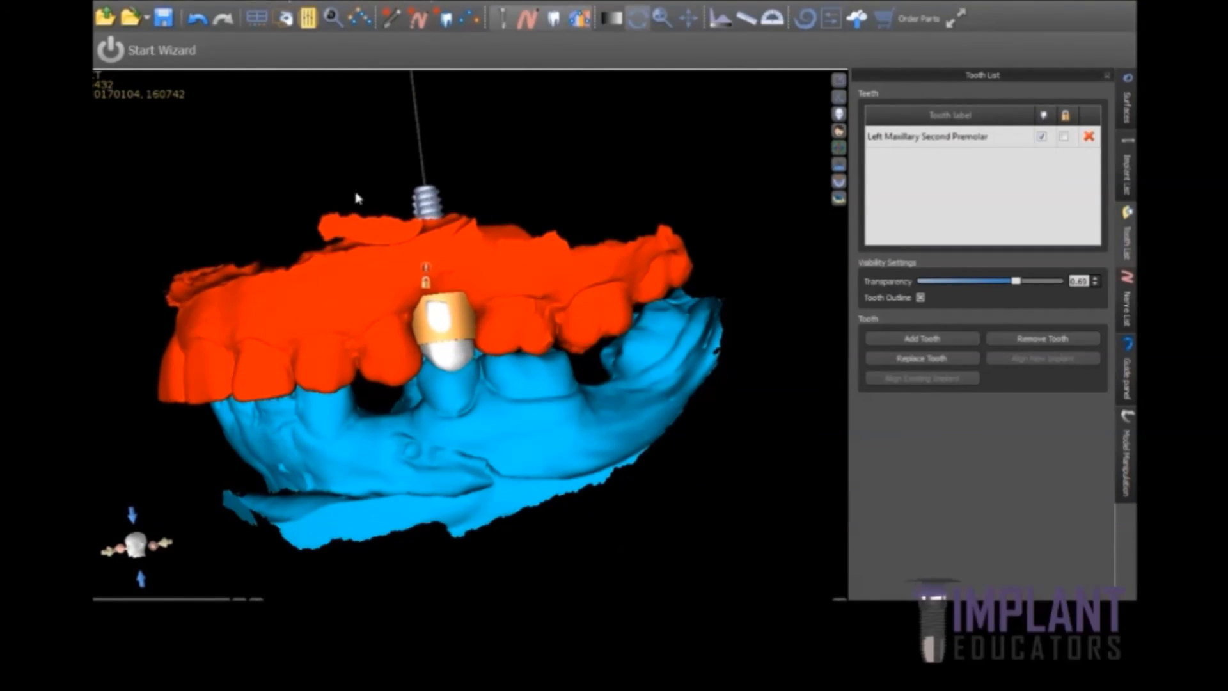
drag(355, 187, 362, 132)
drag(362, 559, 434, 547)
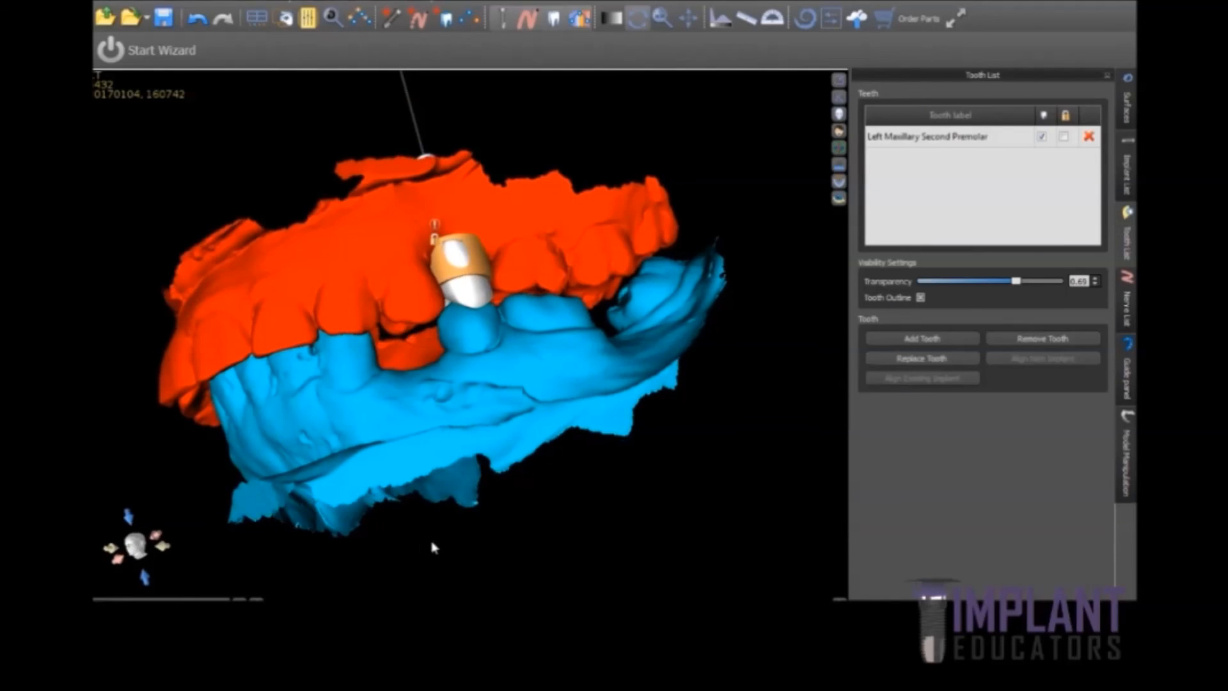
drag(697, 498, 616, 523)
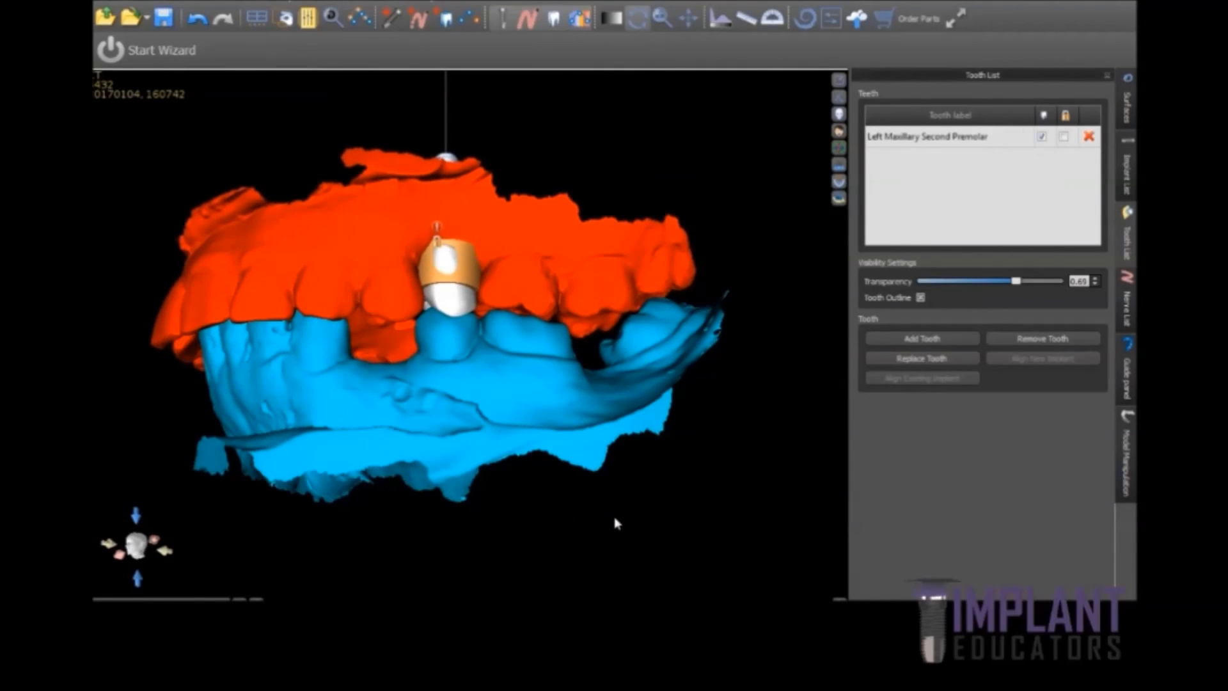